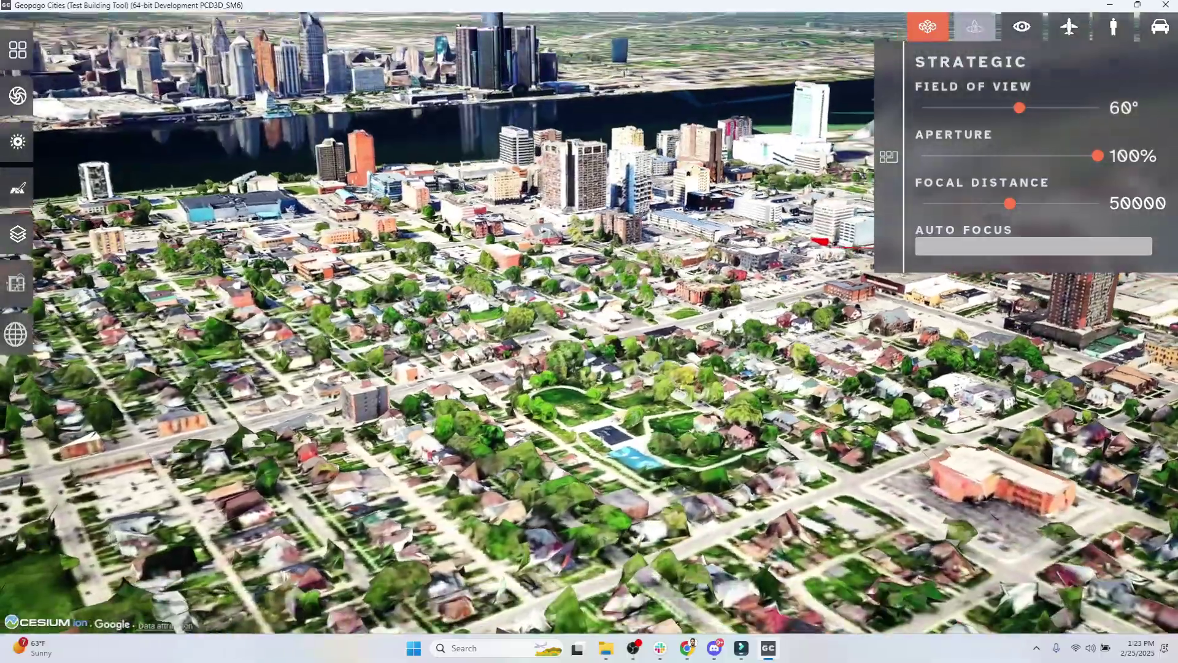
# Hide the Google Maps layer and show the OSM buildings together with the Terrain layer.
pyautogui.press('d')
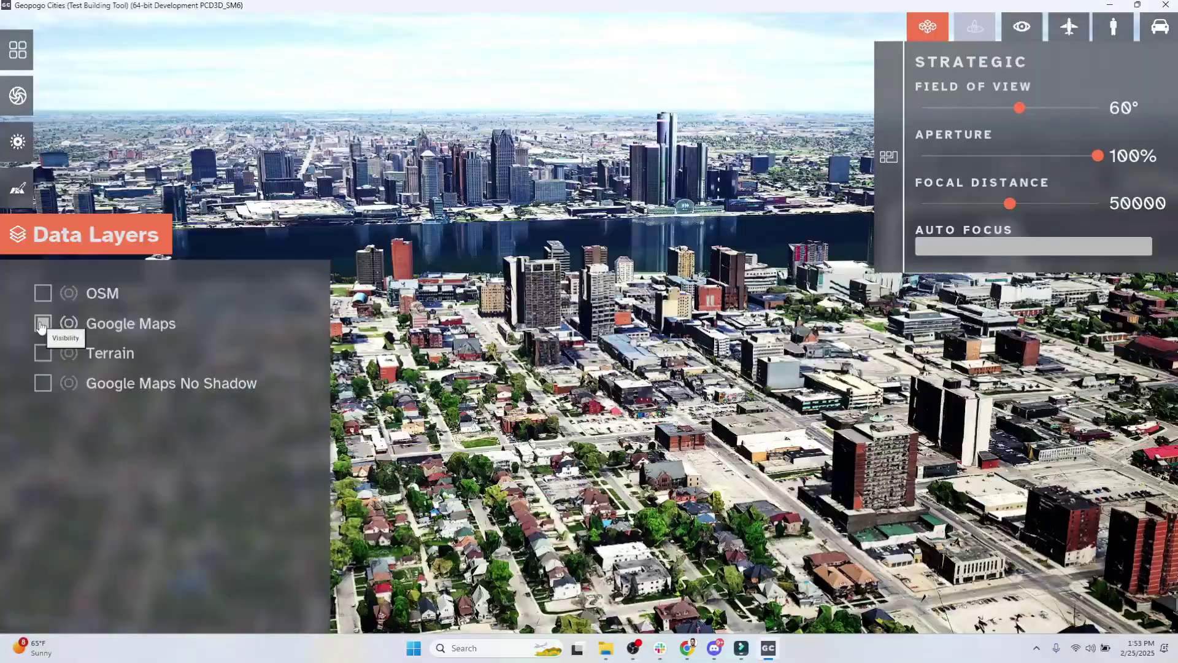
pyautogui.click(43, 323)
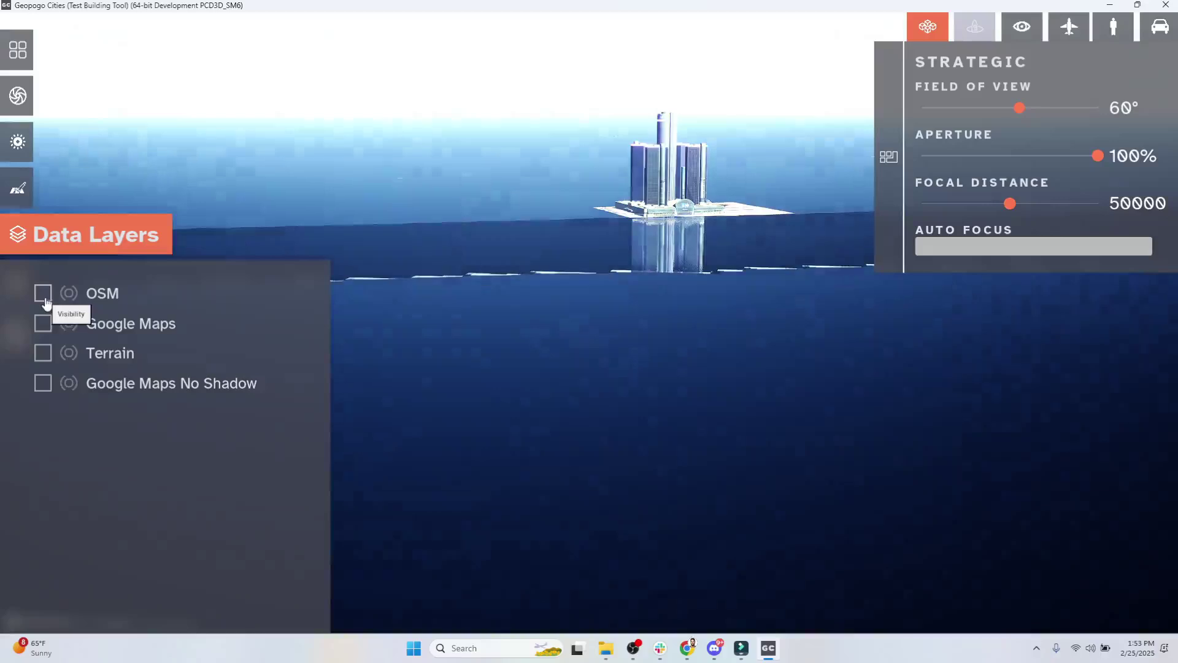
pyautogui.click(44, 300)
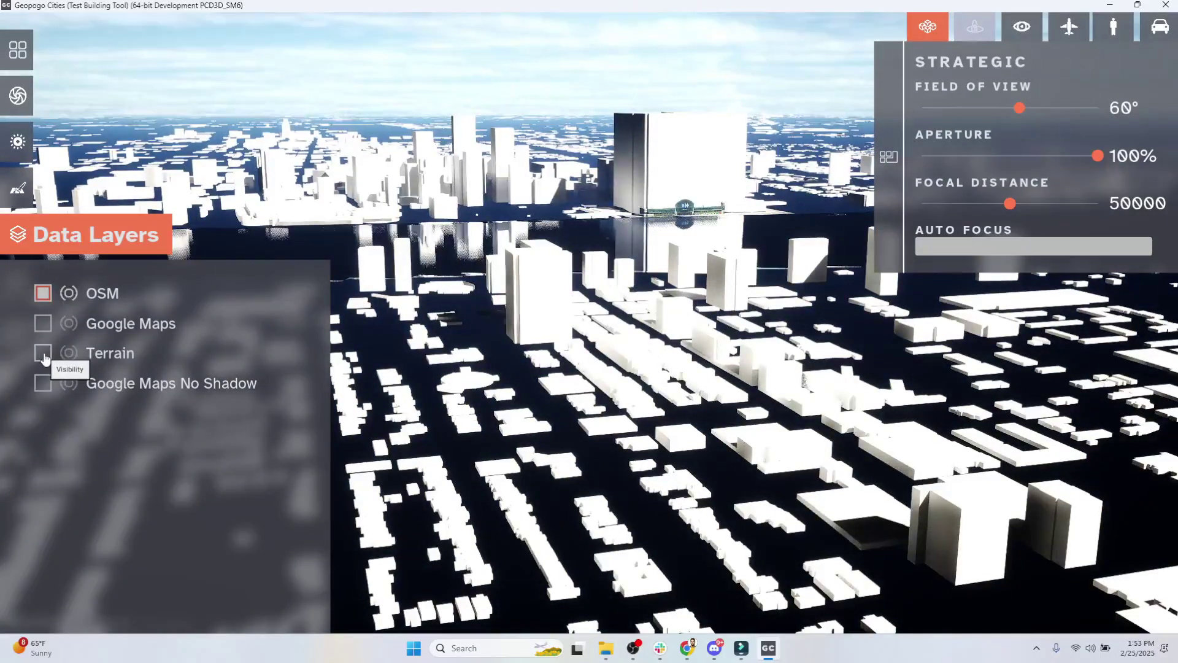
pyautogui.click(43, 353)
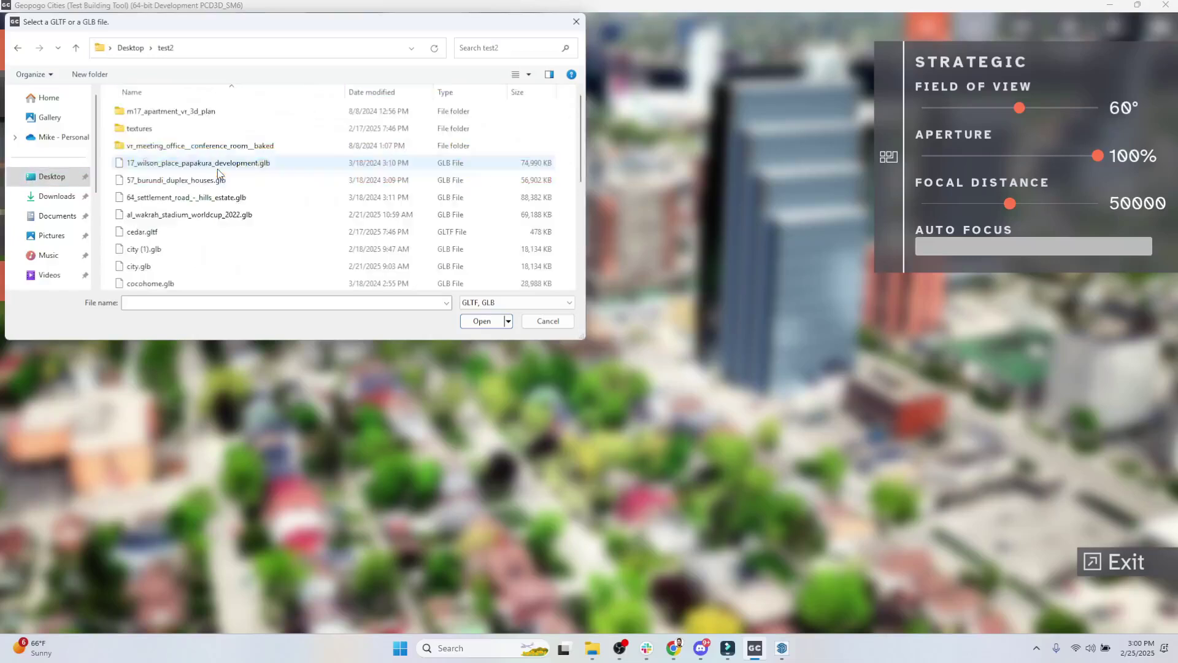
# Open a model file from the test2 folder on the Desktop for import into the scene.
pyautogui.scroll(-4, 219, 208)
pyautogui.click(145, 248)
pyautogui.doubleClick(144, 249)
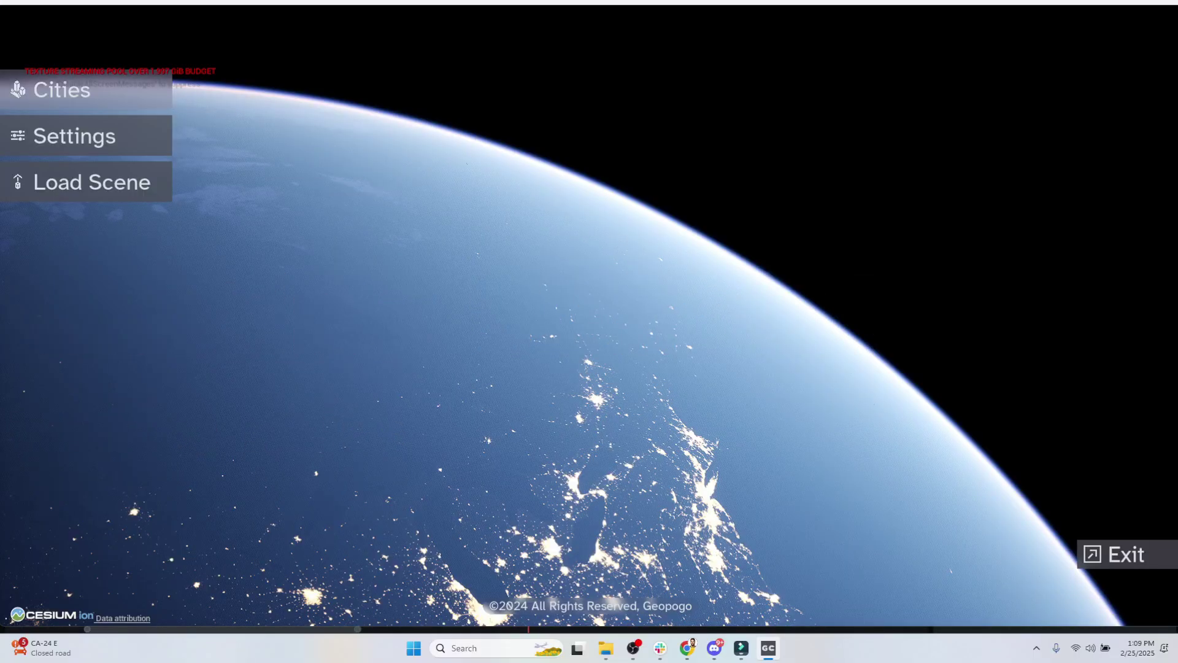
# Browse through the full collection of available cities.
pyautogui.click(86, 89)
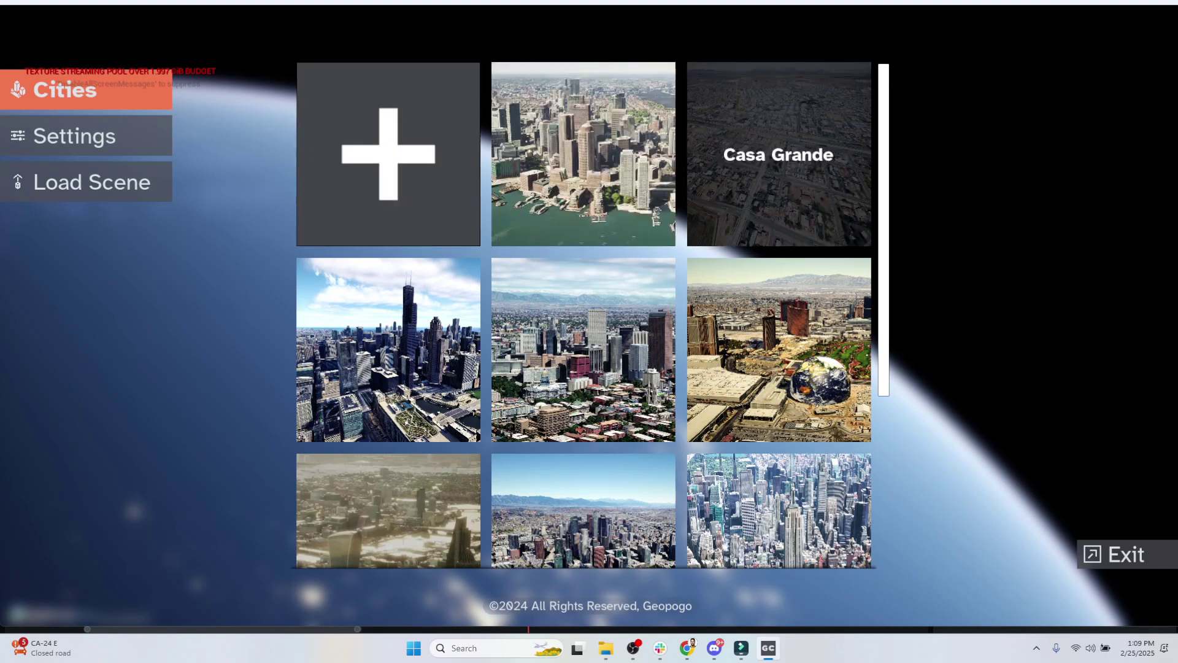
pyautogui.scroll(-1, 778, 159)
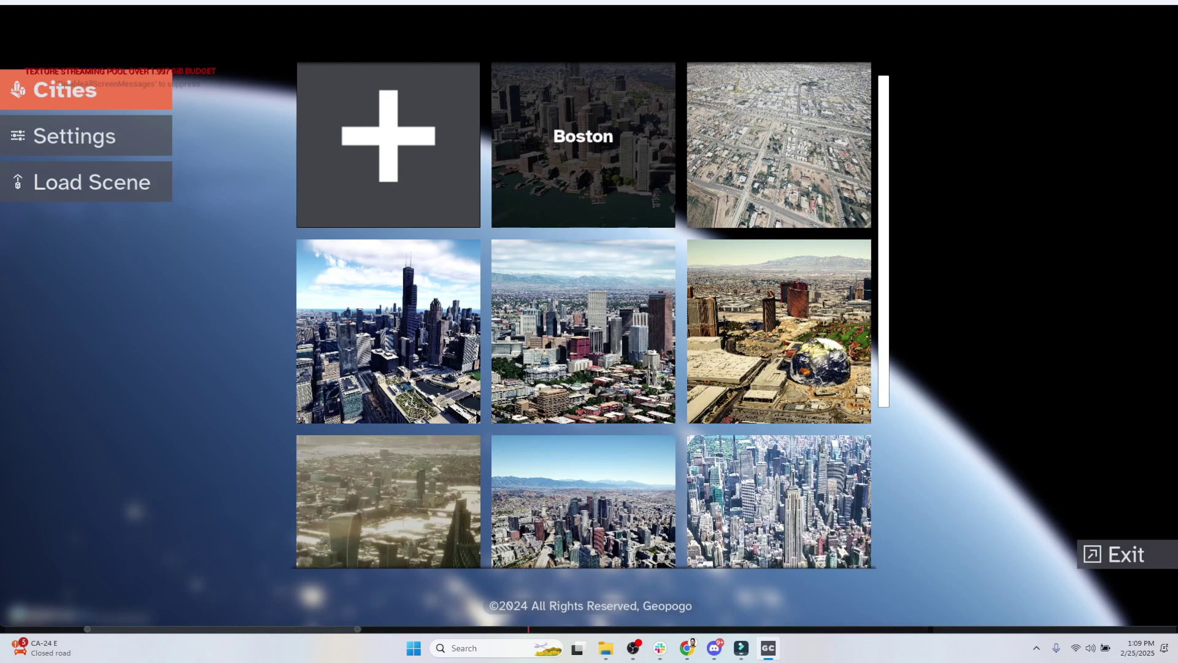
pyautogui.scroll(-3, 583, 209)
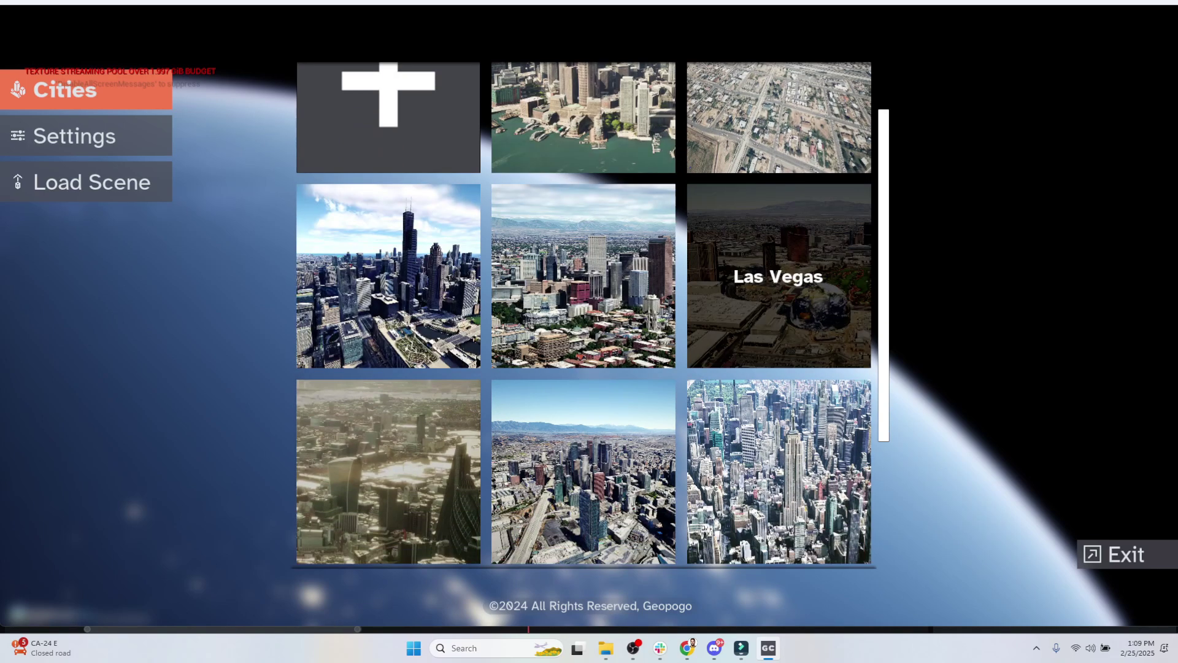
pyautogui.scroll(-10, 780, 276)
pyautogui.scroll(-1, 779, 270)
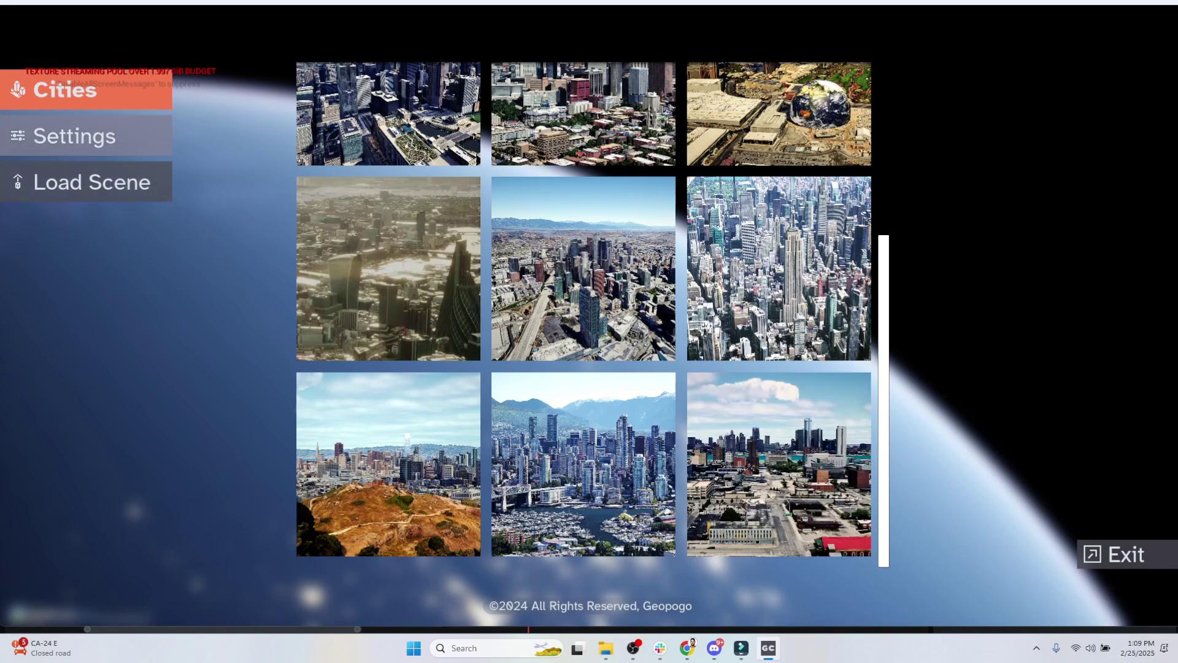
# Review the graphics settings and the input guide listing the navigation controls.
pyautogui.click(73, 136)
pyautogui.click(270, 89)
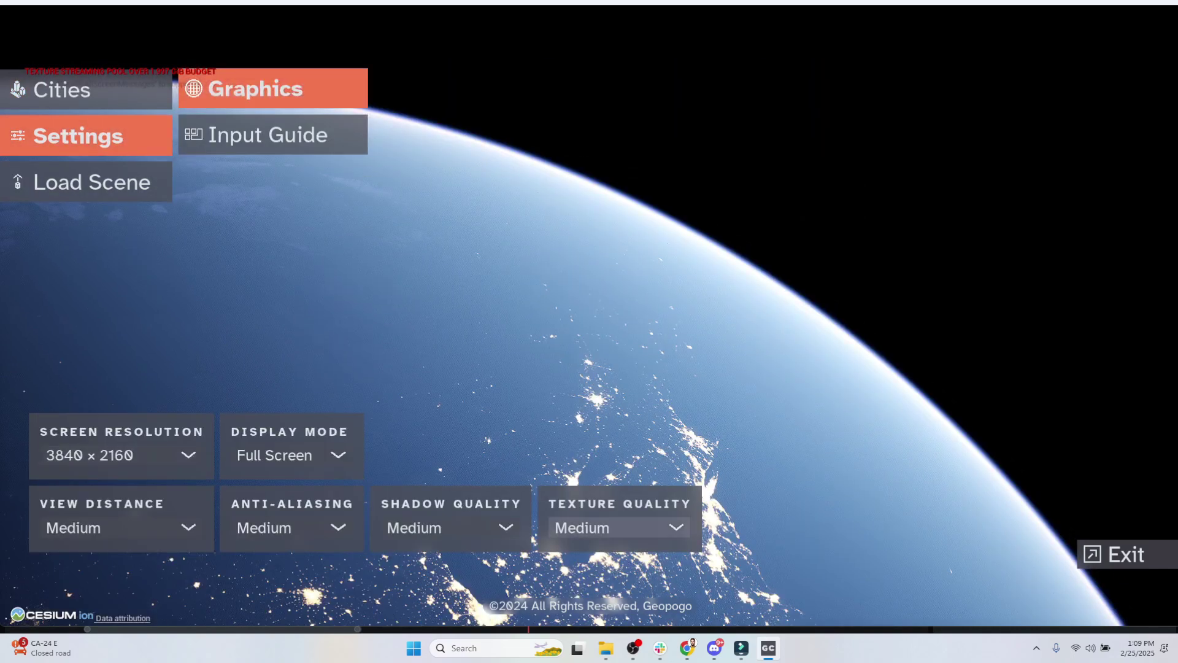
pyautogui.click(270, 134)
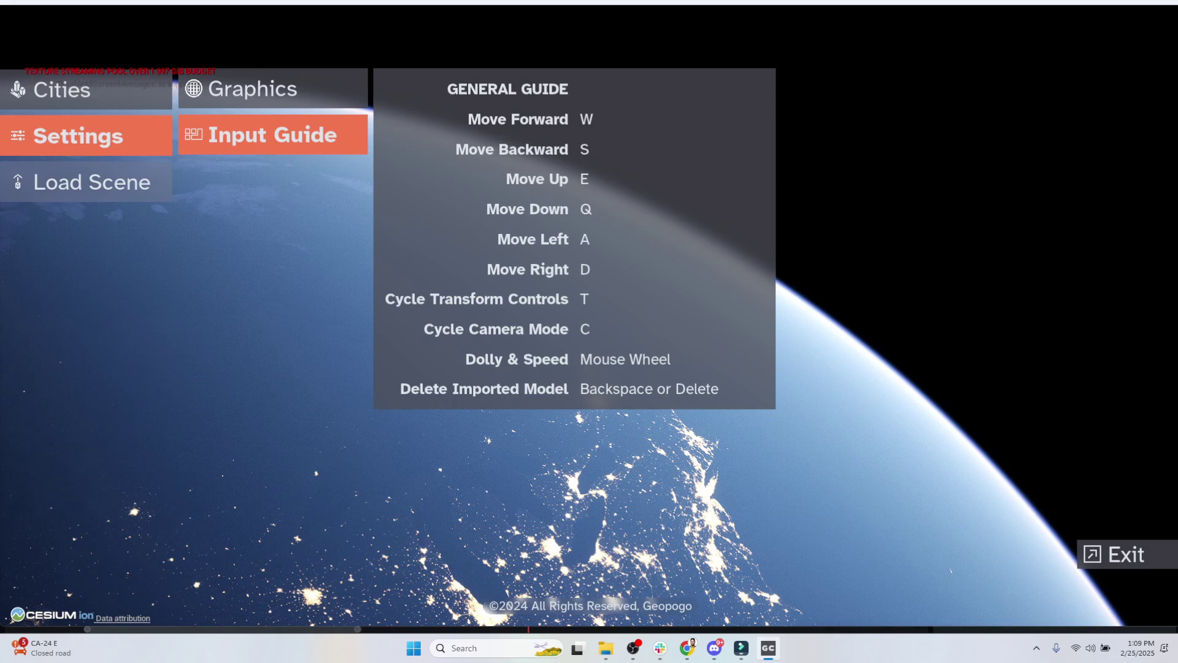
# View the saved scene files, leave without loading any, and return to the city selection.
pyautogui.click(86, 182)
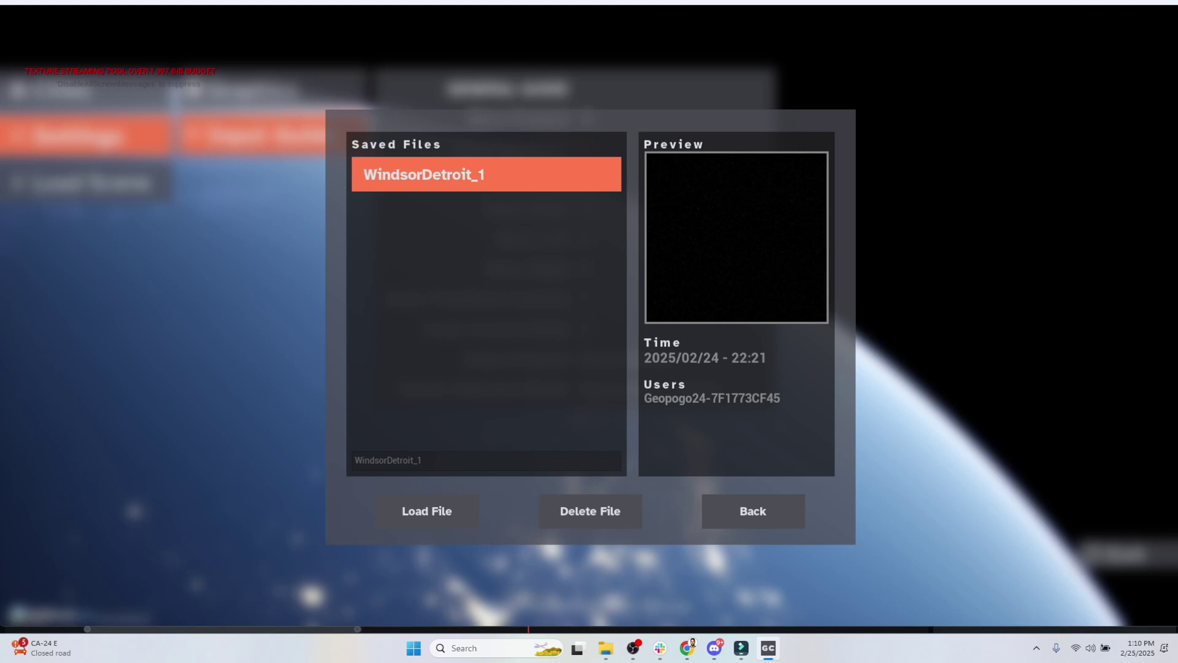
pyautogui.click(753, 510)
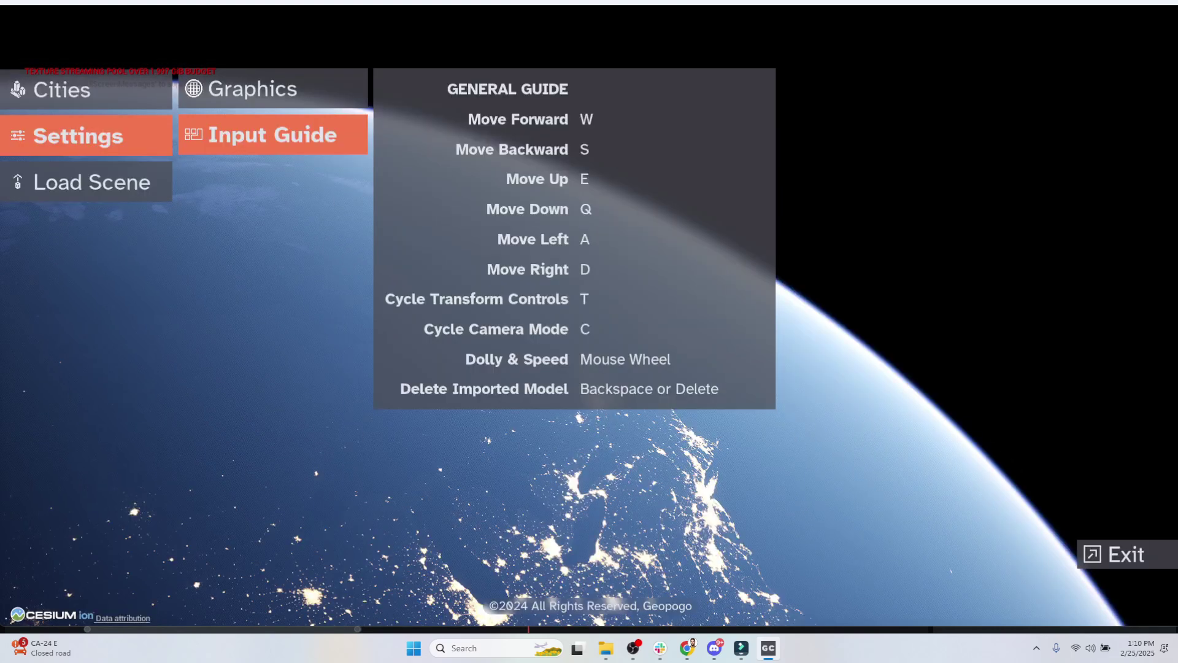
pyautogui.click(67, 90)
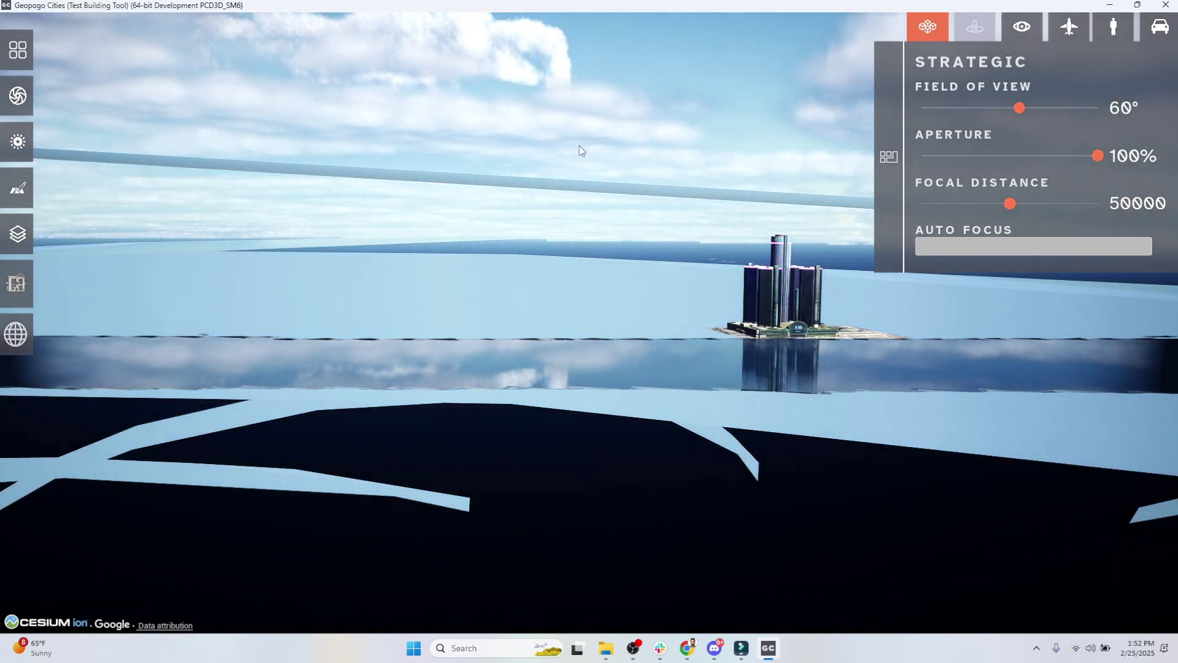
# Turn off the Google Maps layer and turn on the OSM and Terrain layers for the riverside city.
pyautogui.moveTo(517, 254); pyautogui.dragTo(524, 262, button='right')
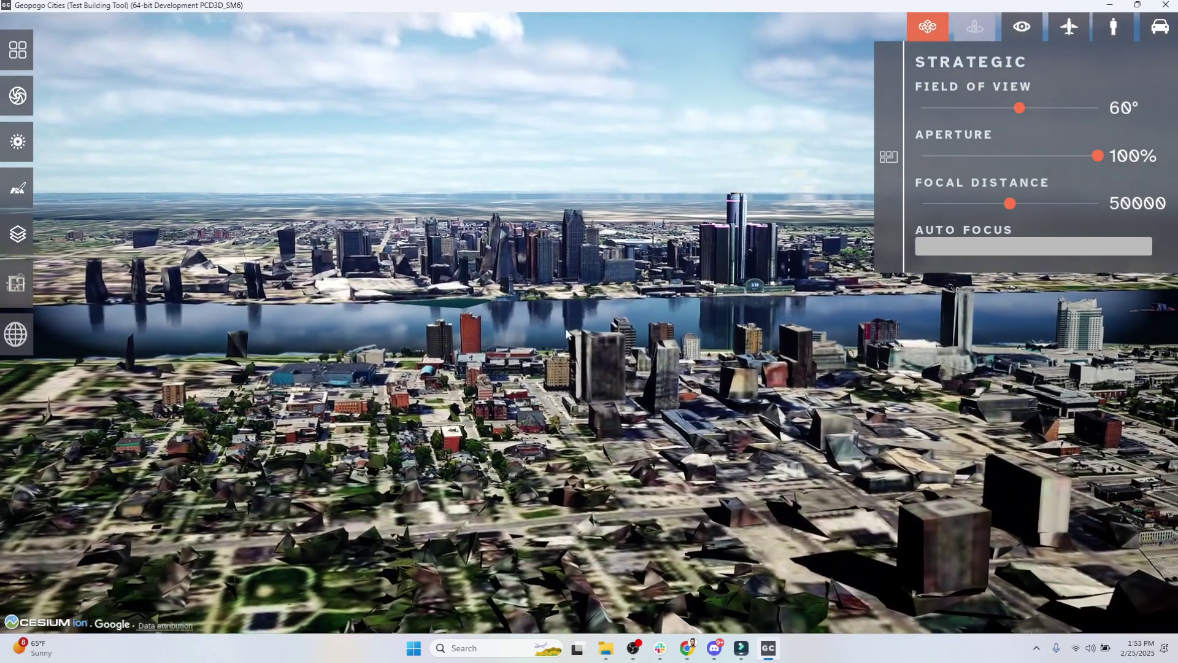
pyautogui.moveTo(566, 329); pyautogui.dragTo(588, 350, button='right')
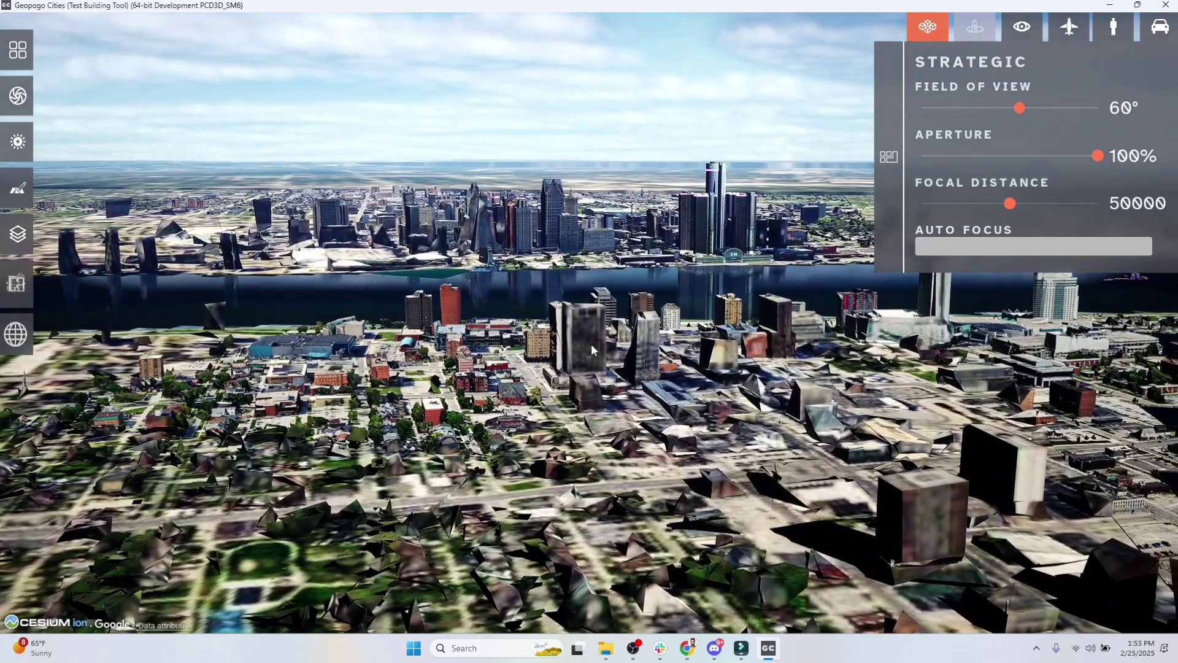
pyautogui.moveTo(468, 278); pyautogui.dragTo(491, 297, button='right')
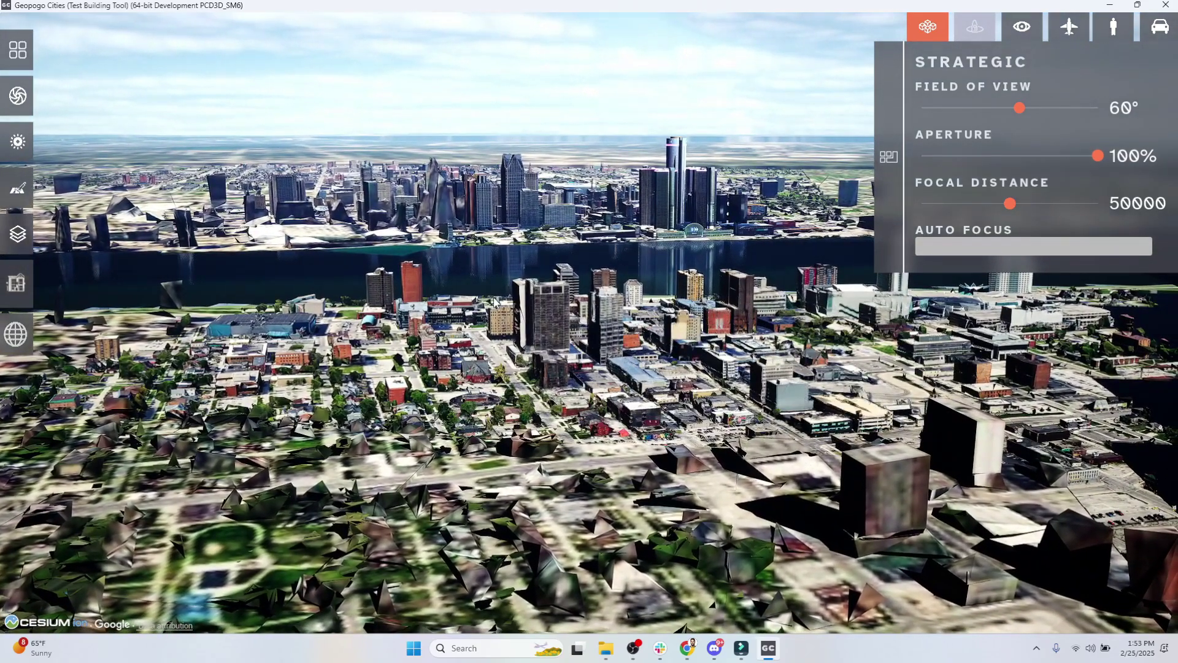
pyautogui.moveTo(469, 280); pyautogui.dragTo(479, 289, button='right')
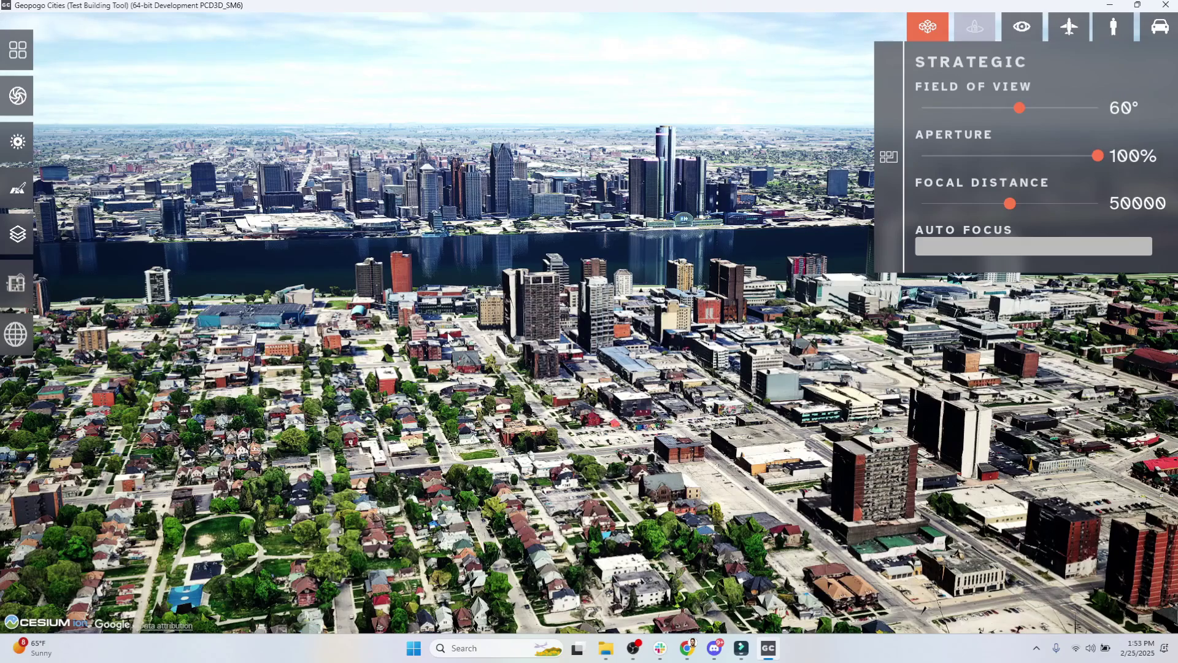
pyautogui.moveTo(558, 218); pyautogui.dragTo(558, 232, button='right')
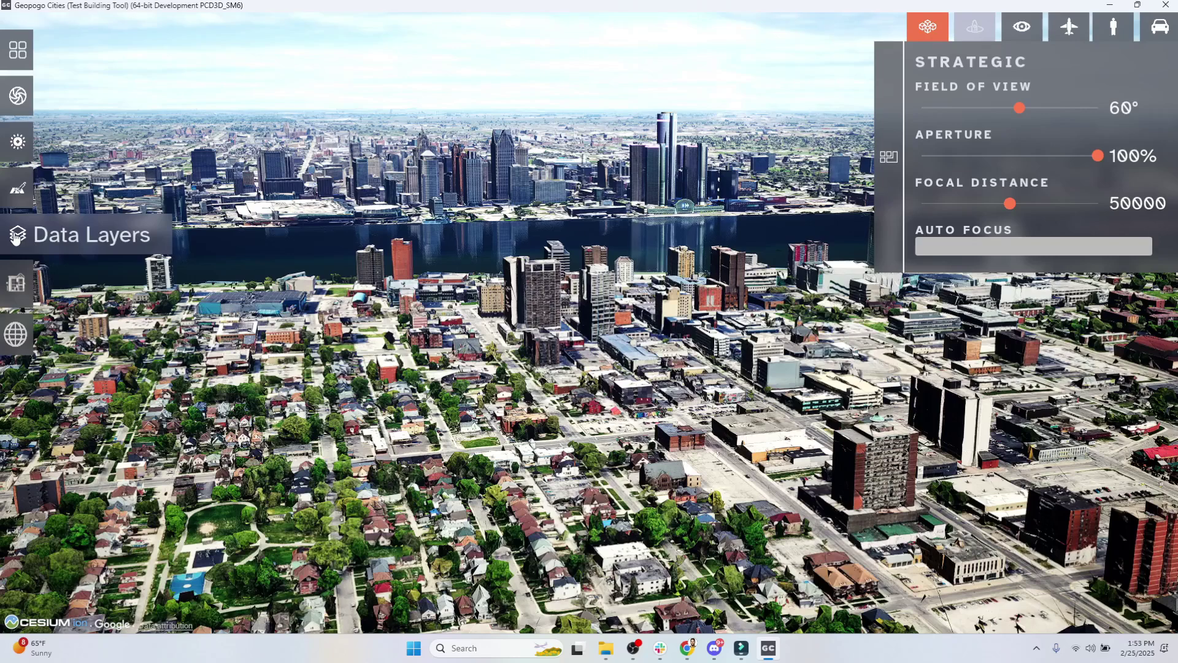
pyautogui.click(23, 237)
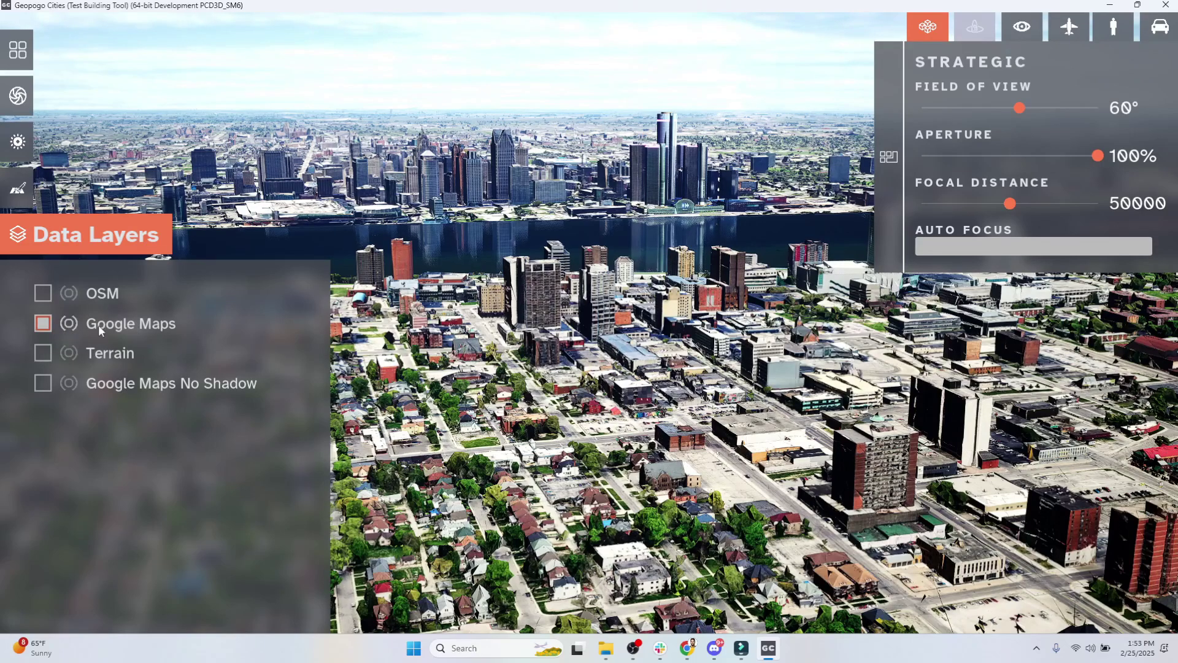
pyautogui.click(41, 323)
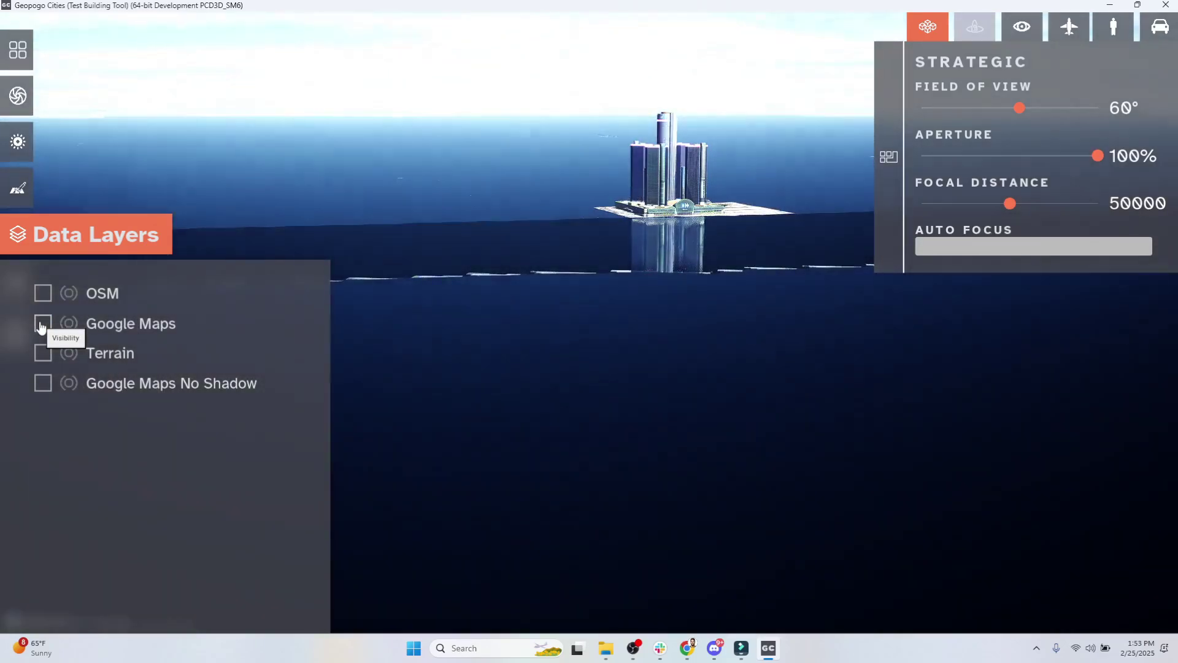
pyautogui.click(43, 295)
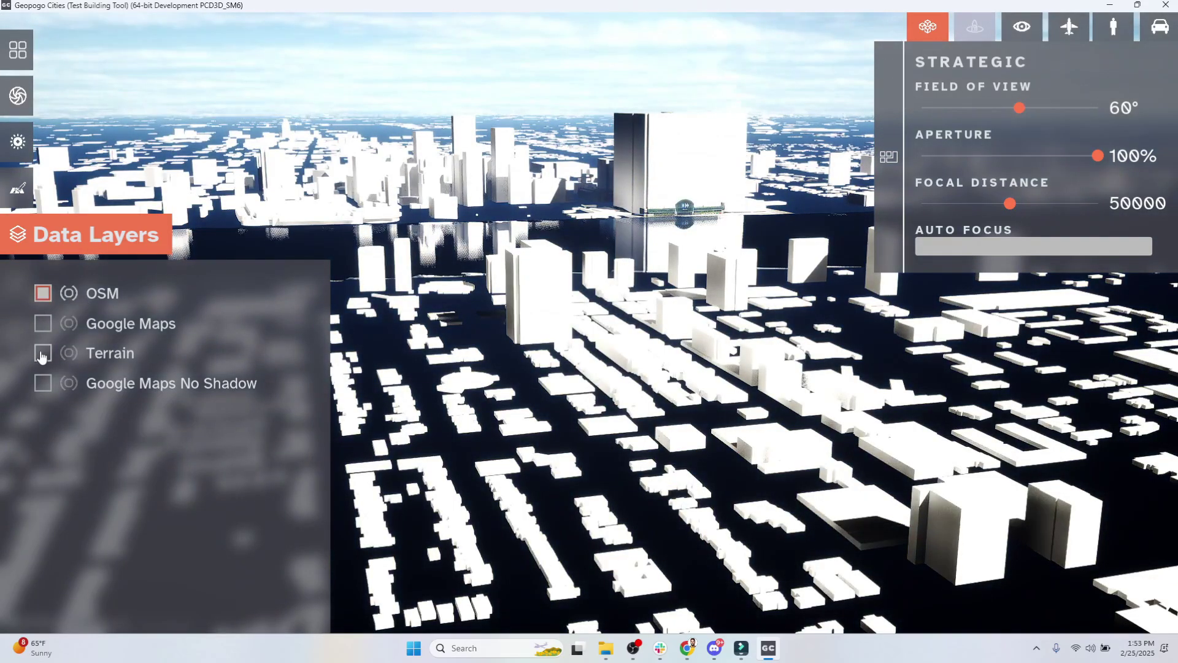
pyautogui.click(43, 354)
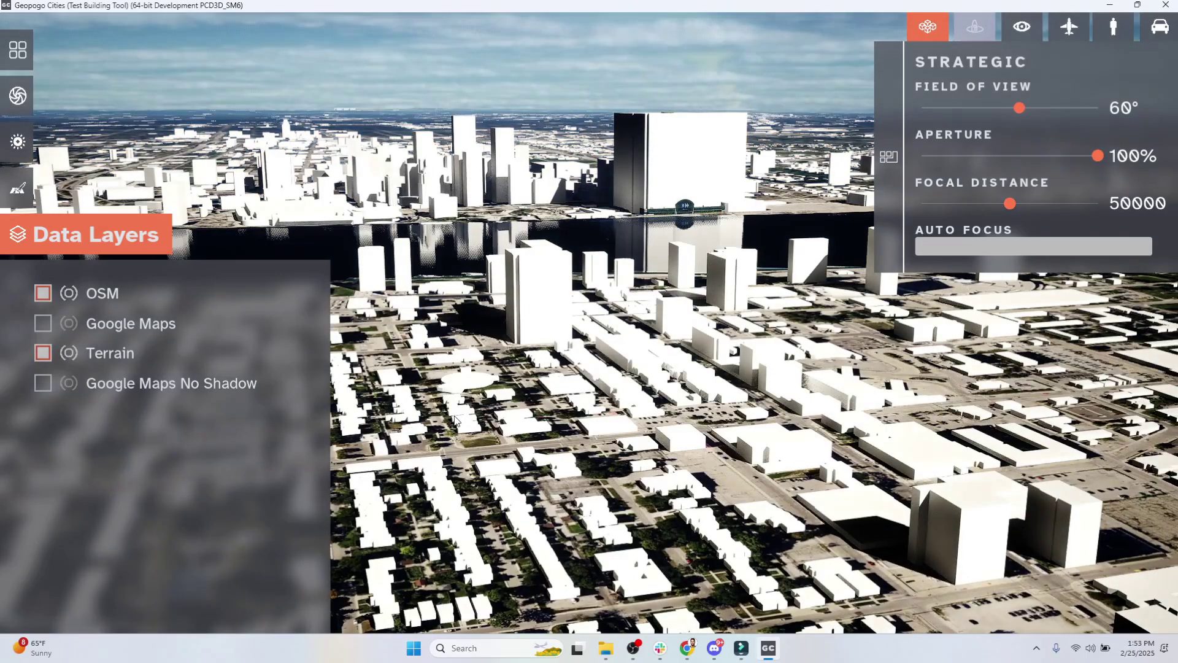
# Replace the OSM and Terrain layers with the Google Maps No Shadow layer.
pyautogui.click(88, 239)
pyautogui.moveTo(600, 302)
pyautogui.mouseDown(button='right')
pyautogui.moveTo(654, 412)
pyautogui.moveTo(608, 304)
pyautogui.mouseUp(button='right')
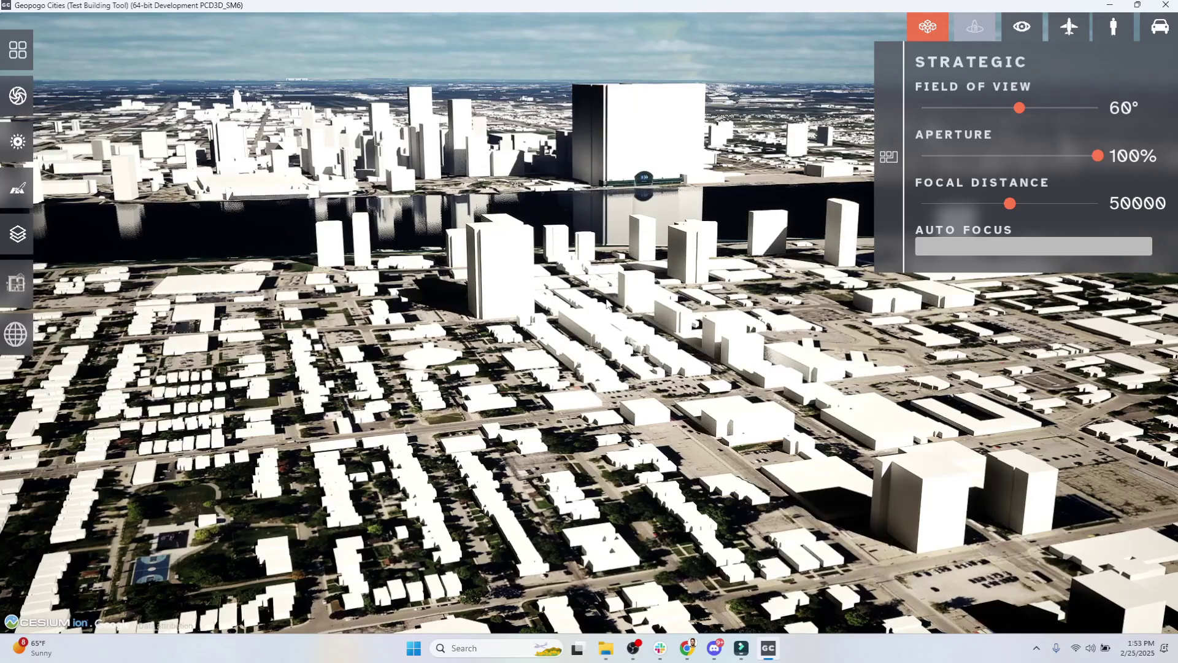
pyautogui.moveTo(569, 356); pyautogui.dragTo(479, 314, button='right')
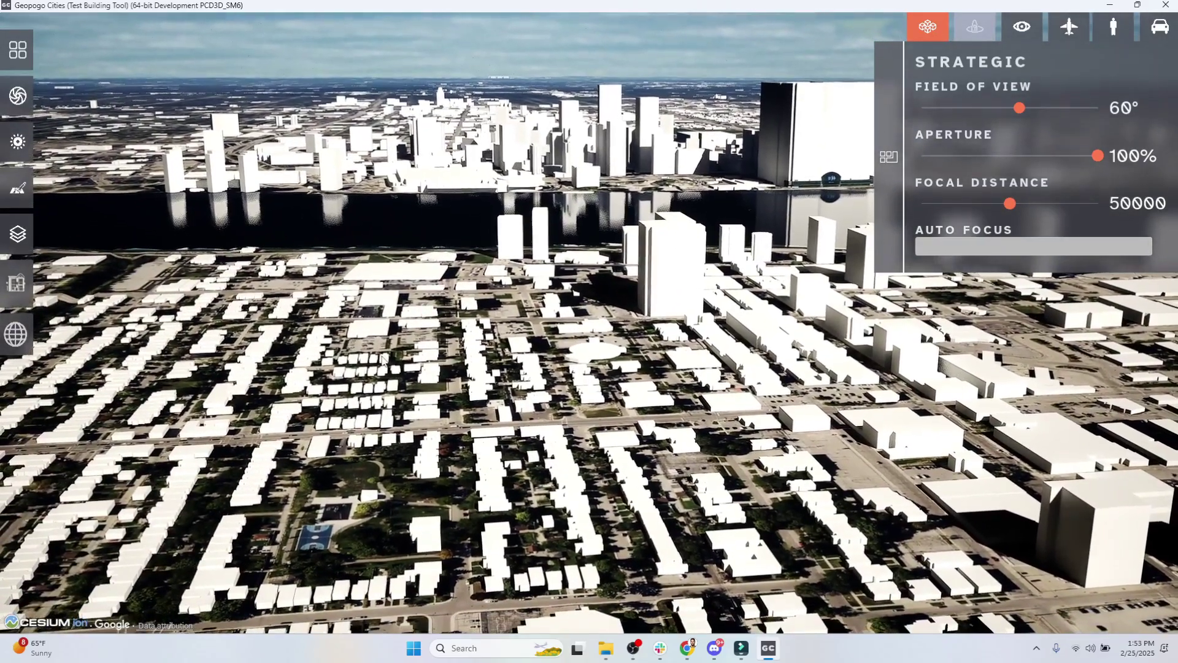
pyautogui.moveTo(381, 356); pyautogui.dragTo(519, 383, button='right')
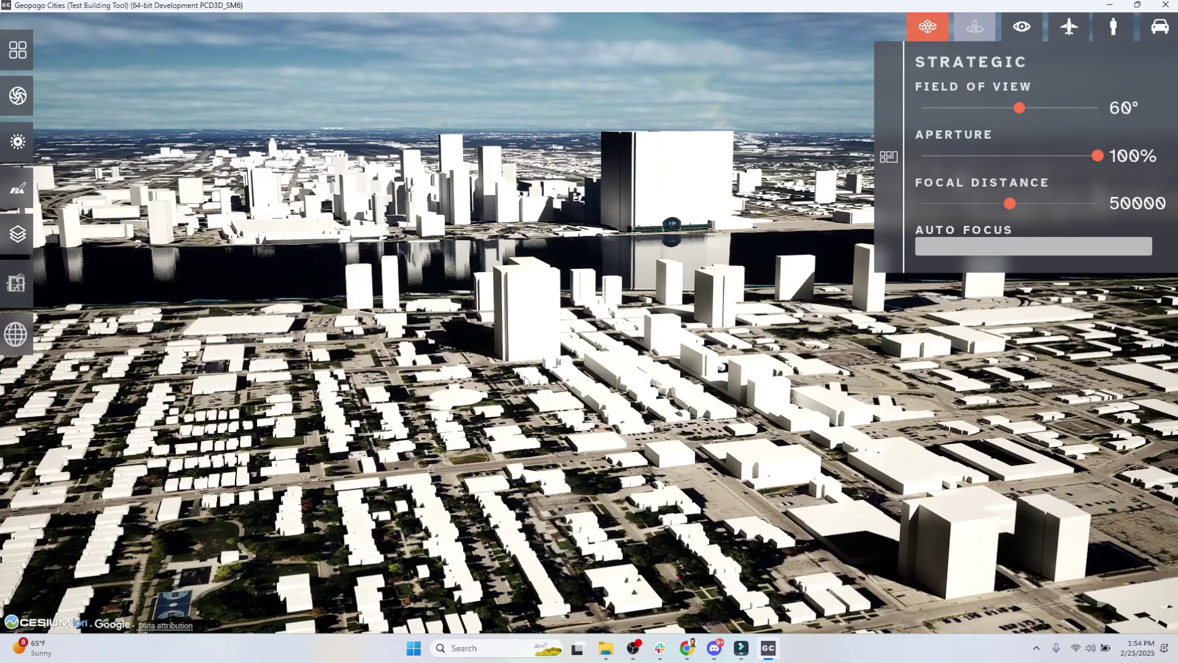
pyautogui.moveTo(525, 378); pyautogui.dragTo(511, 388, button='right')
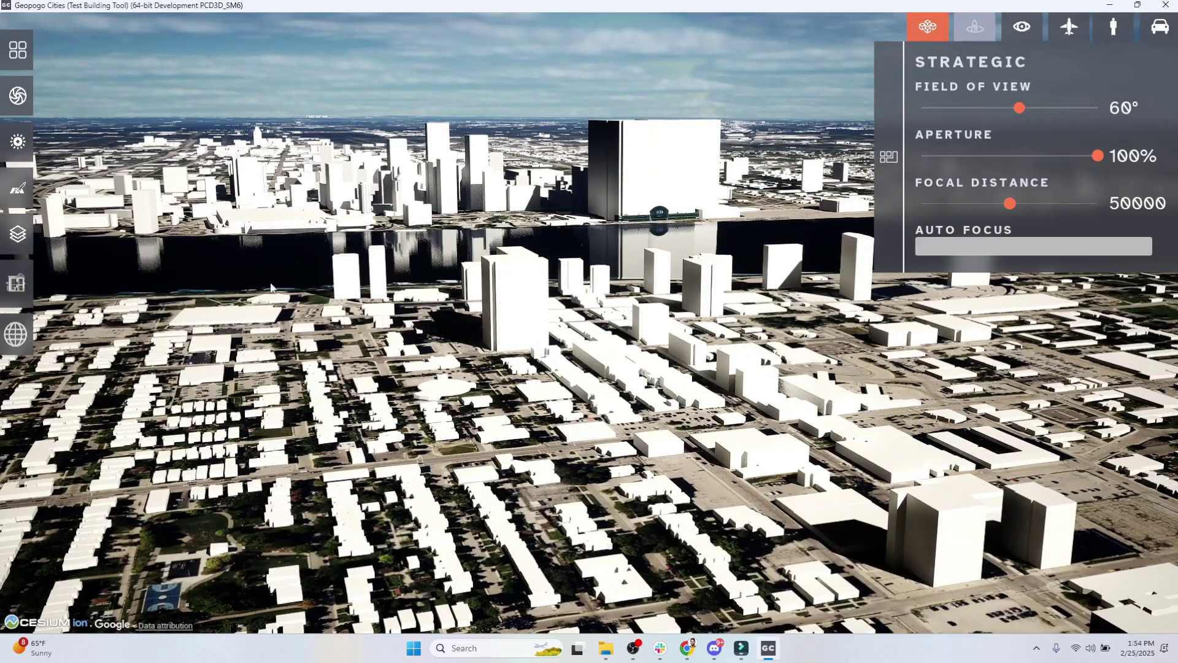
pyautogui.click(18, 234)
pyautogui.click(43, 353)
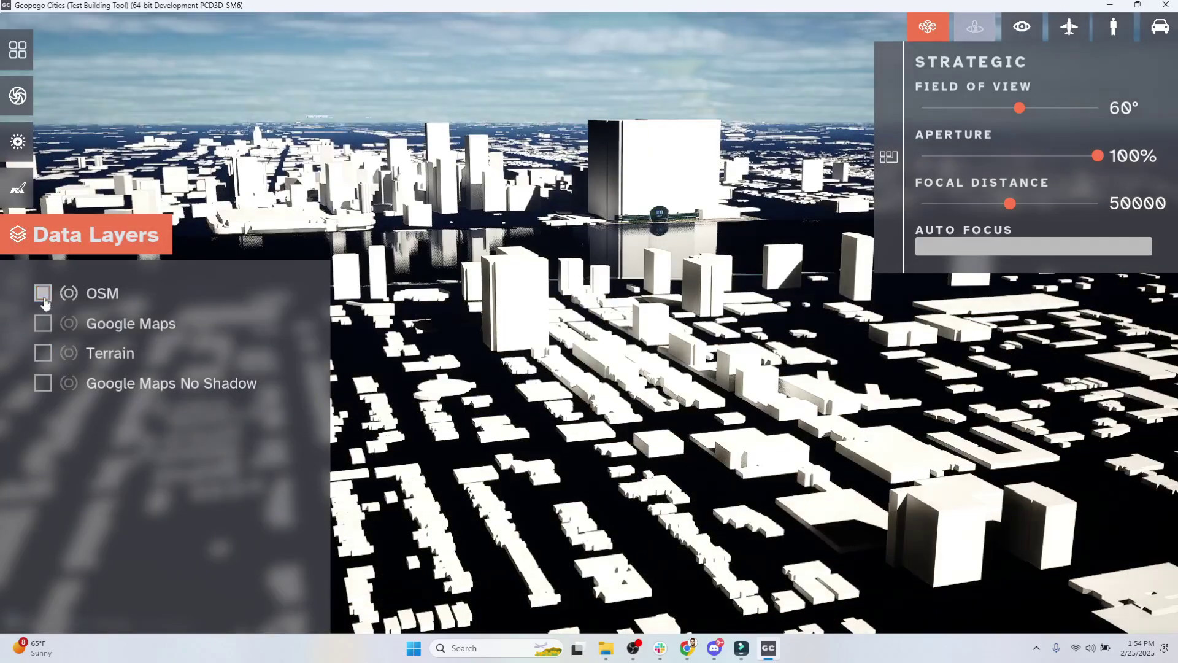
pyautogui.click(43, 293)
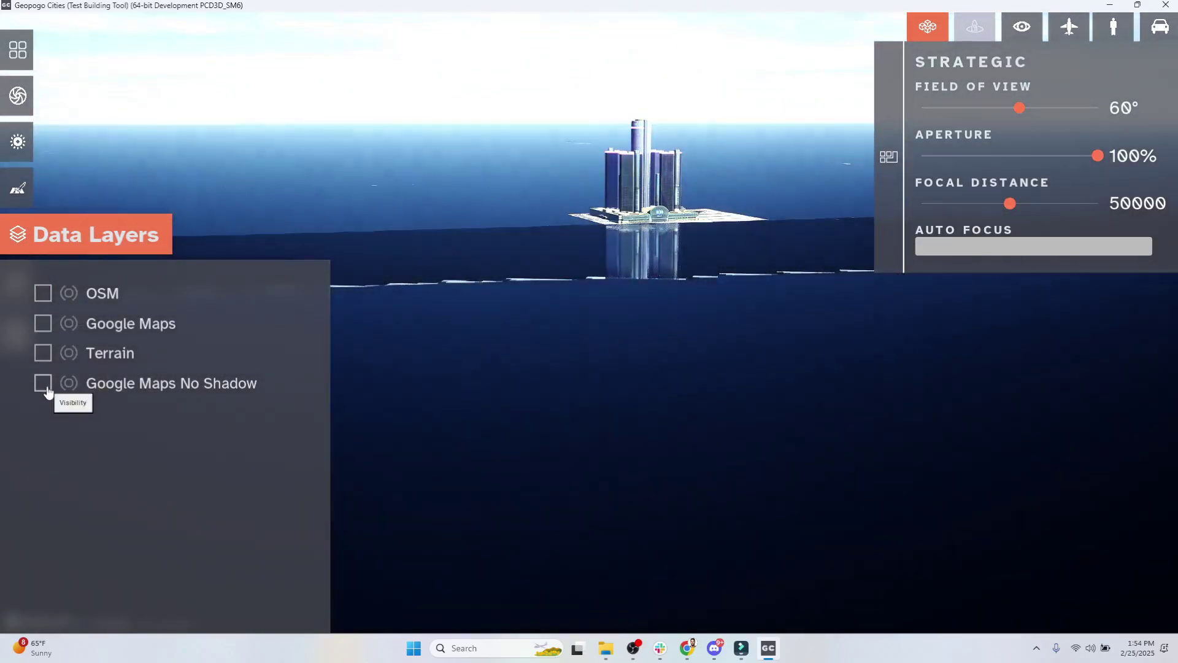
pyautogui.click(47, 388)
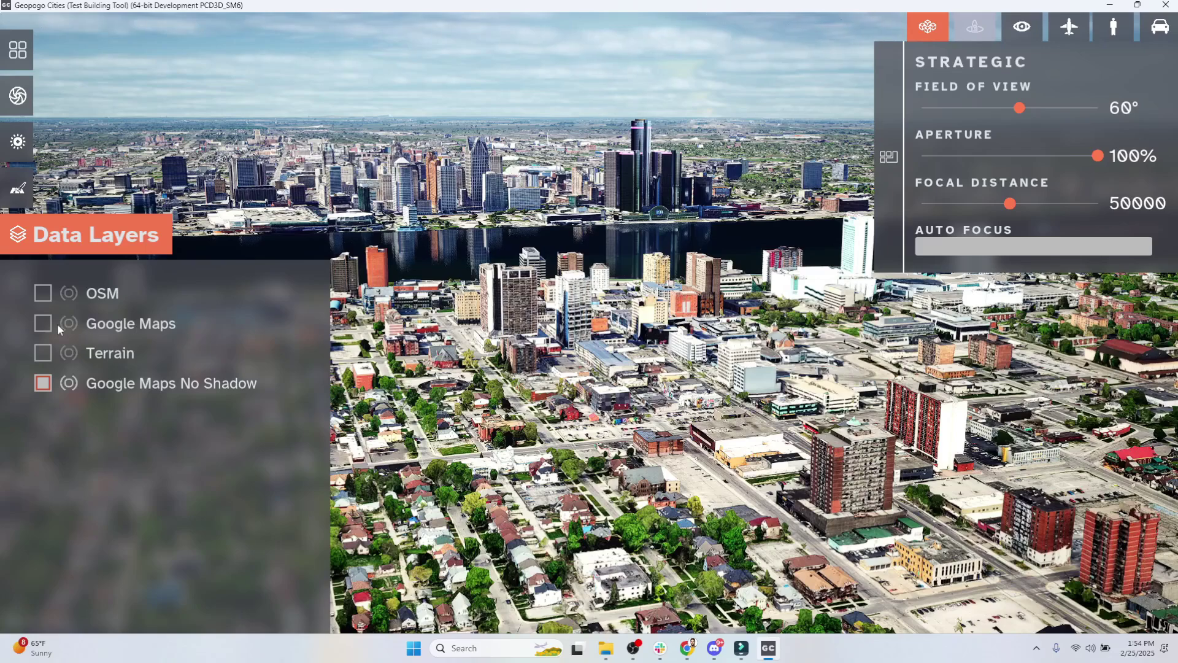
# Move the scene's time of day slightly forward from 9:41 AM, keeping the date at February 25, 2025.
pyautogui.click(98, 236)
pyautogui.moveTo(98, 236); pyautogui.dragTo(79, 178, button='right')
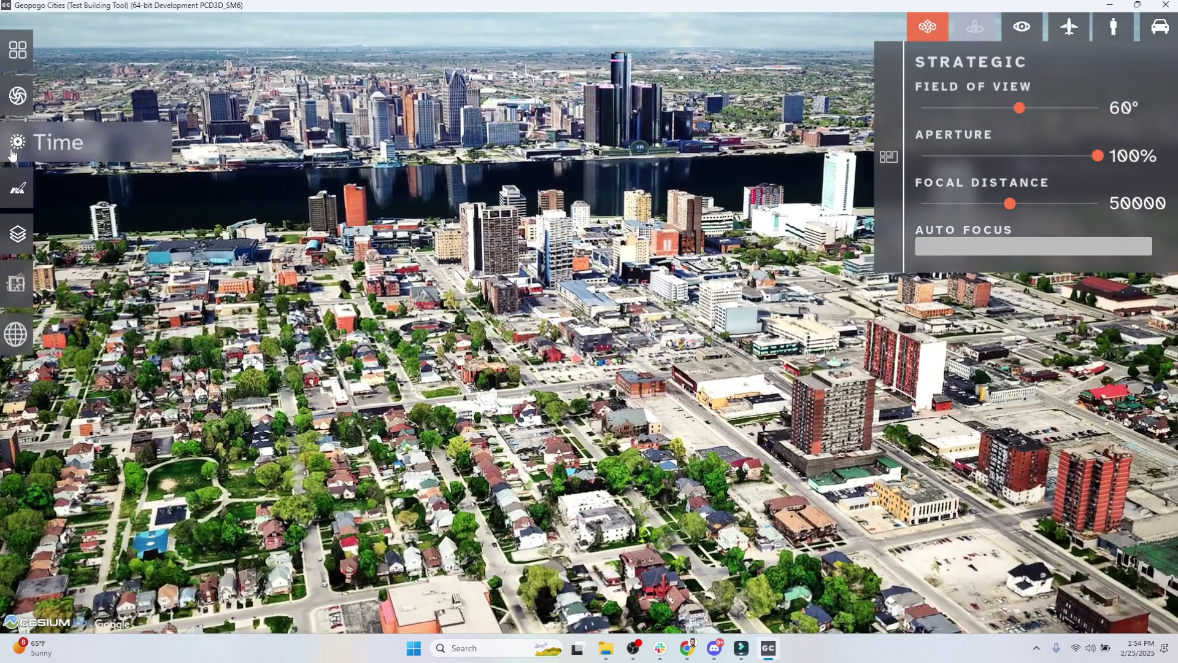
pyautogui.click(18, 142)
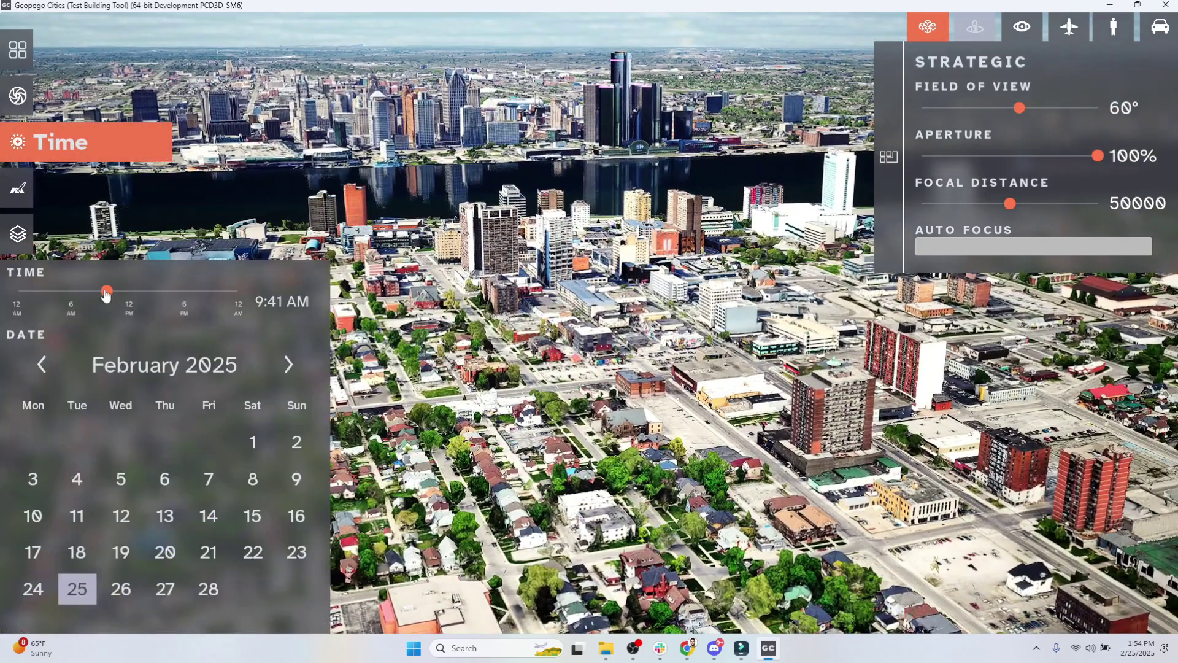
pyautogui.moveTo(107, 295)
pyautogui.mouseDown()
pyautogui.moveTo(186, 292)
pyautogui.moveTo(72, 292)
pyautogui.moveTo(117, 291)
pyautogui.mouseUp()
pyautogui.click(76, 158)
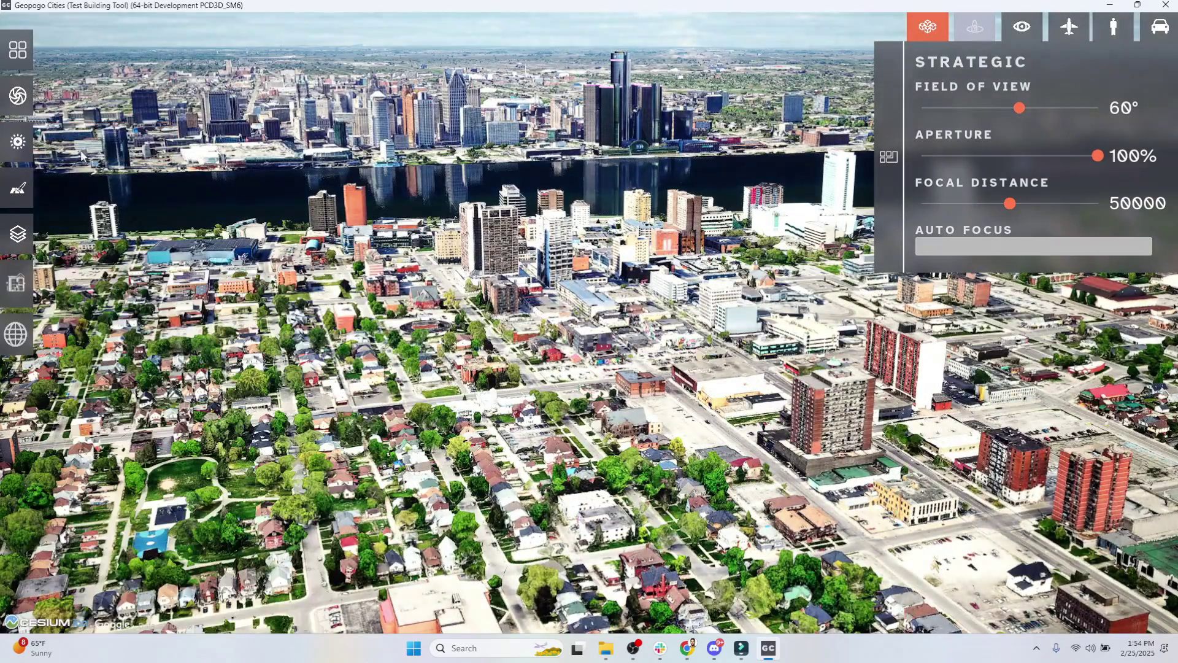
# Enable the regular Google Maps layer and disable Google Maps No Shadow.
pyautogui.click(17, 233)
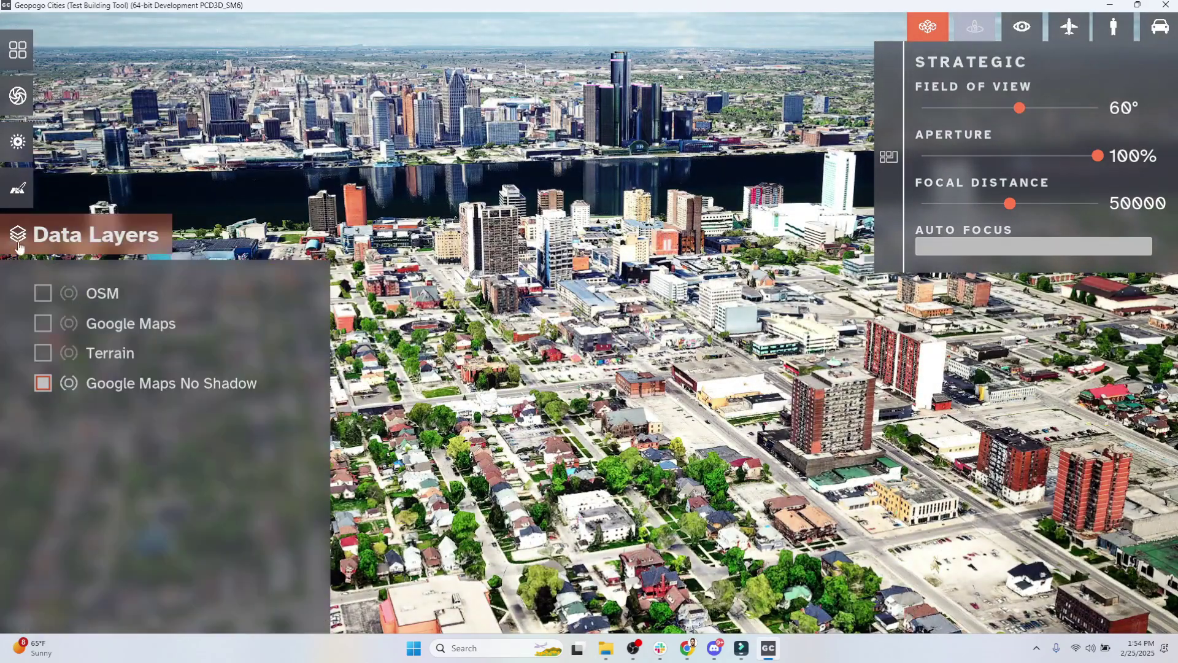
pyautogui.click(44, 325)
pyautogui.click(50, 388)
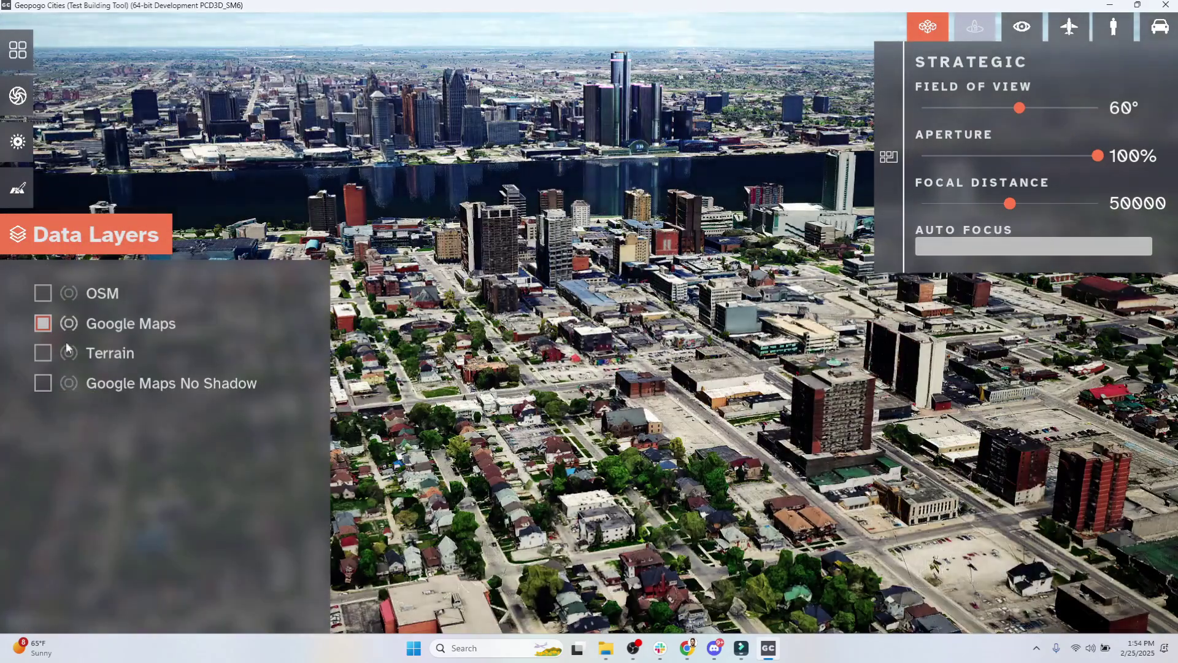
# Make a small adjustment to the time of day for the riverside city scene.
pyautogui.click(17, 141)
pyautogui.moveTo(120, 292)
pyautogui.mouseDown()
pyautogui.moveTo(184, 287)
pyautogui.moveTo(118, 287)
pyautogui.mouseUp()
# Open the graphics settings and check the View Distance, Anti-Aliasing and Shadow Quality options.
pyautogui.click(25, 49)
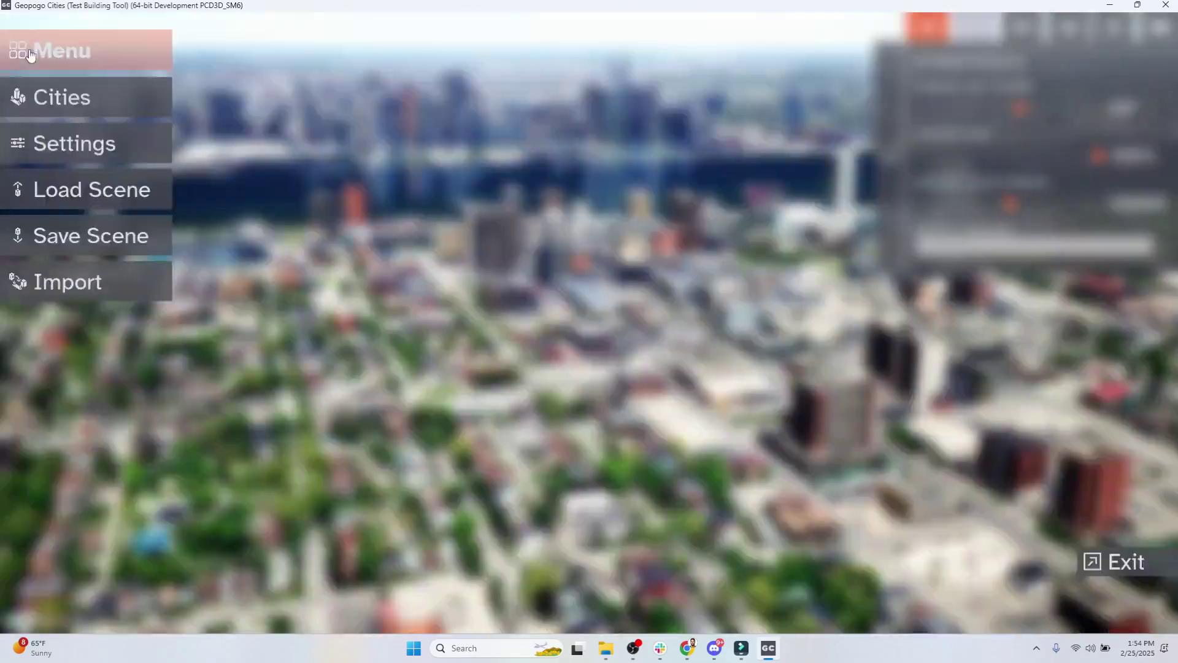
pyautogui.click(90, 147)
pyautogui.click(227, 107)
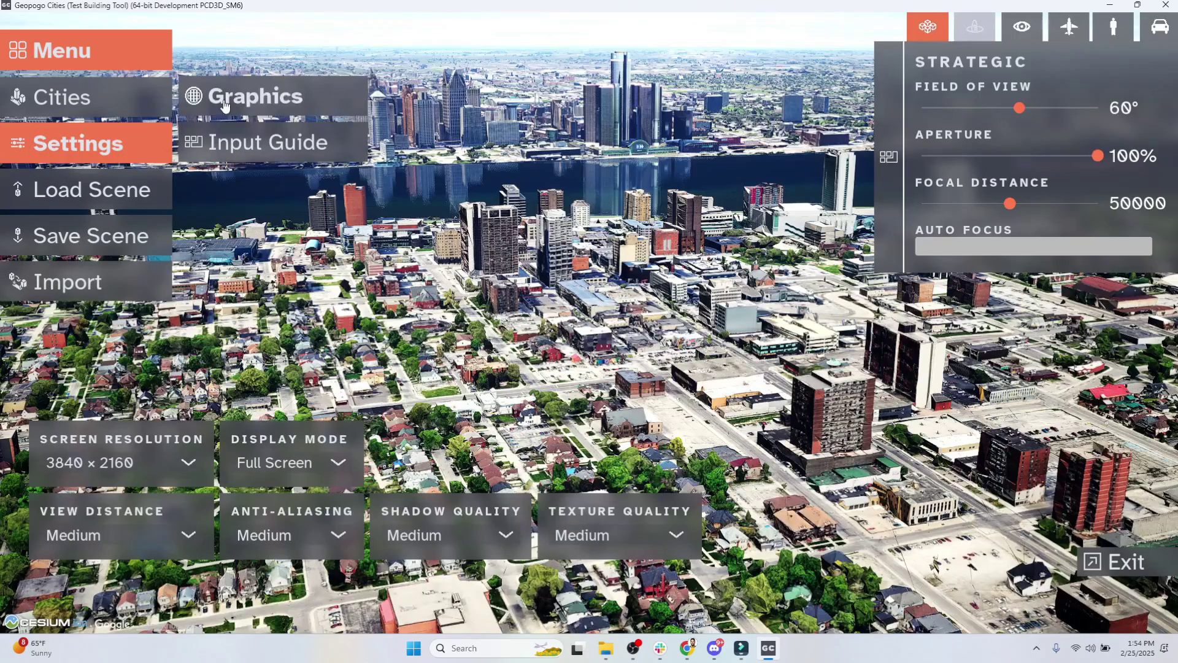
pyautogui.click(154, 514)
pyautogui.click(123, 508)
pyautogui.click(295, 527)
pyautogui.click(276, 509)
pyautogui.click(416, 538)
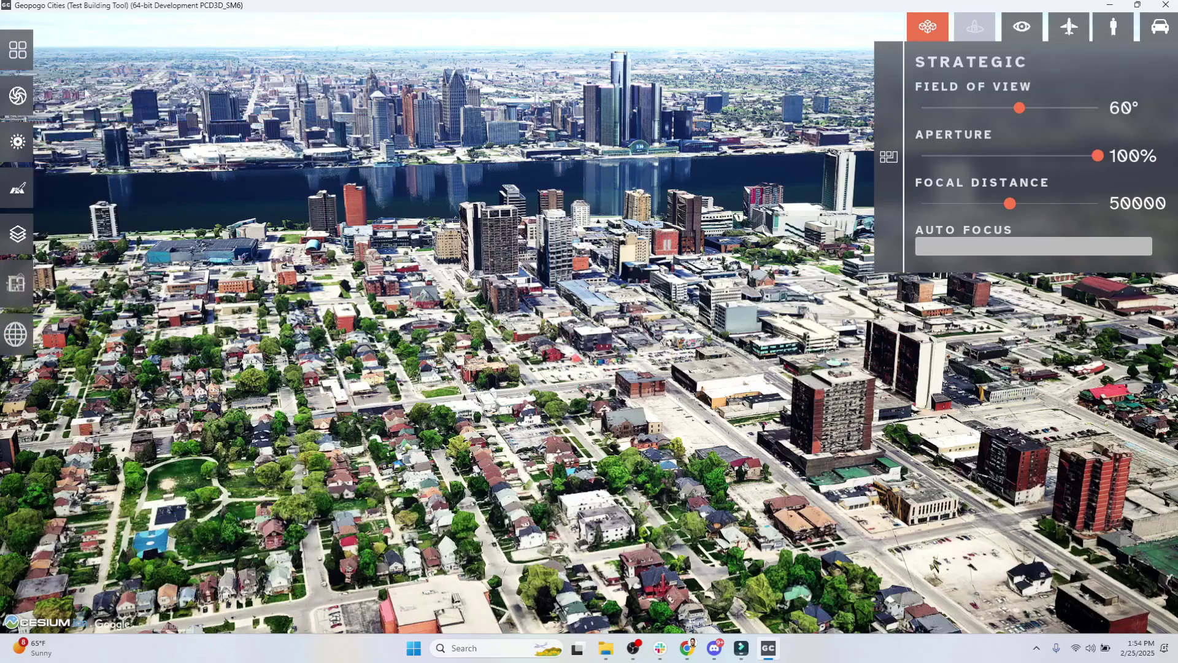
# Move the scene's time of day slightly forward and close the time settings.
pyautogui.click(23, 149)
pyautogui.moveTo(147, 287)
pyautogui.mouseDown()
pyautogui.moveTo(178, 288)
pyautogui.moveTo(85, 288)
pyautogui.moveTo(151, 288)
pyautogui.mouseUp()
pyautogui.click(86, 137)
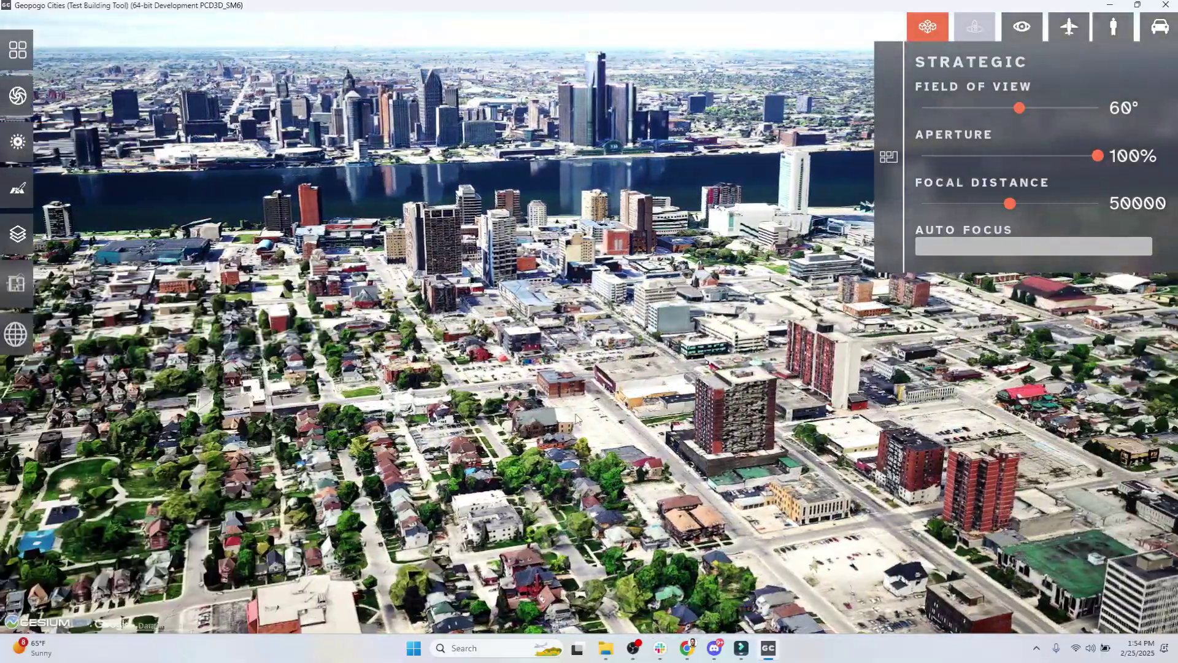
# Move in closer to the downtown blocks and shift the scene's time of day earlier.
pyautogui.scroll(6, 606, 442)
pyautogui.scroll(-2, 606, 442)
pyautogui.scroll(-5, 606, 441)
pyautogui.press('w')
pyautogui.press('s')
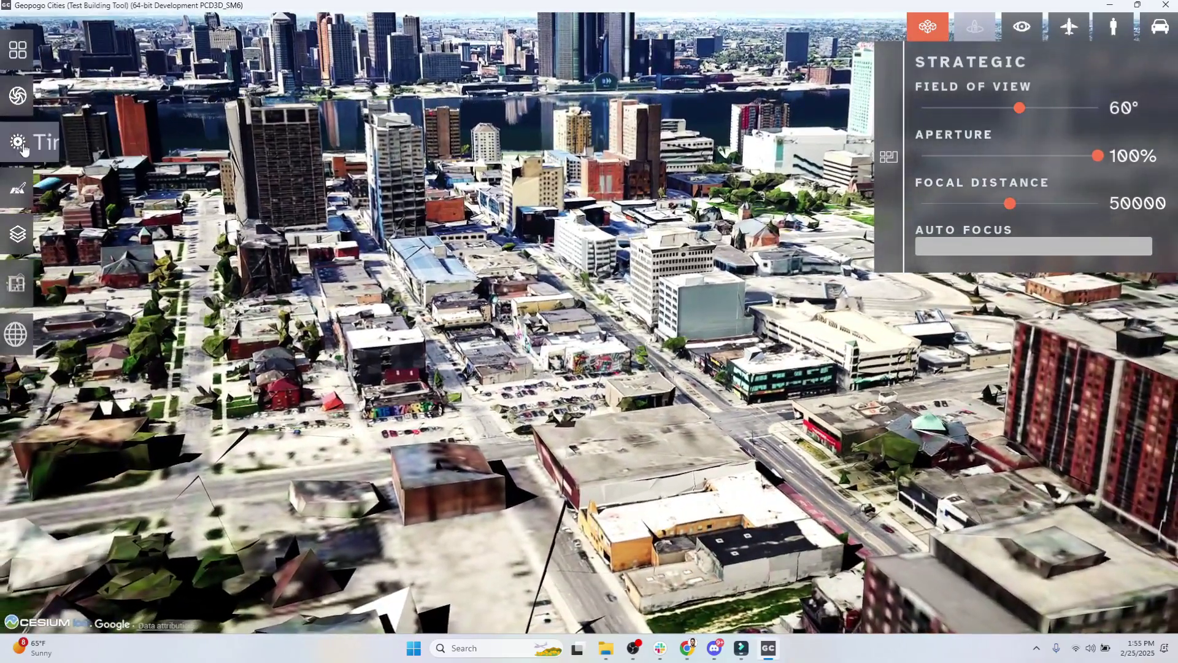
pyautogui.click(18, 141)
pyautogui.moveTo(163, 291); pyautogui.dragTo(140, 276)
pyautogui.click(118, 158)
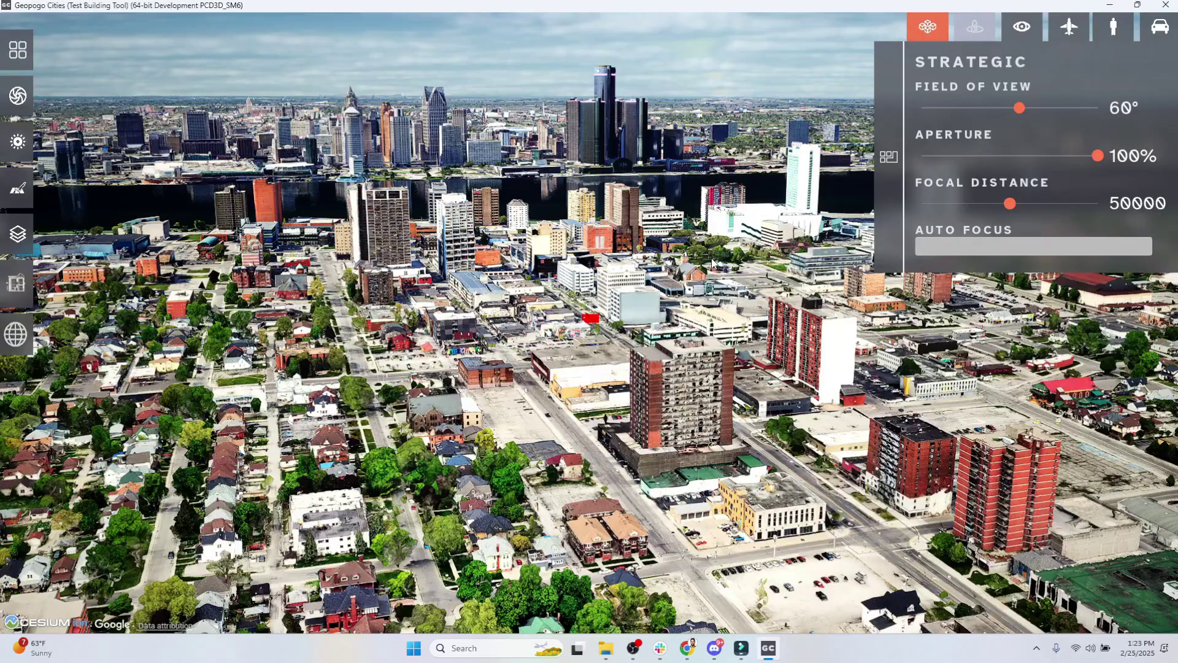
# Fly the Strategic camera forward, backward and sideways over the riverside city to examine the riverfront and surrounding neighborhoods.
pyautogui.moveTo(712, 263)
pyautogui.mouseDown(button='right')
pyautogui.moveTo(704, 319)
pyautogui.moveTo(595, 322)
pyautogui.moveTo(681, 313)
pyautogui.moveTo(681, 276)
pyautogui.mouseUp(button='right')
pyautogui.press('d')
pyautogui.press('a')
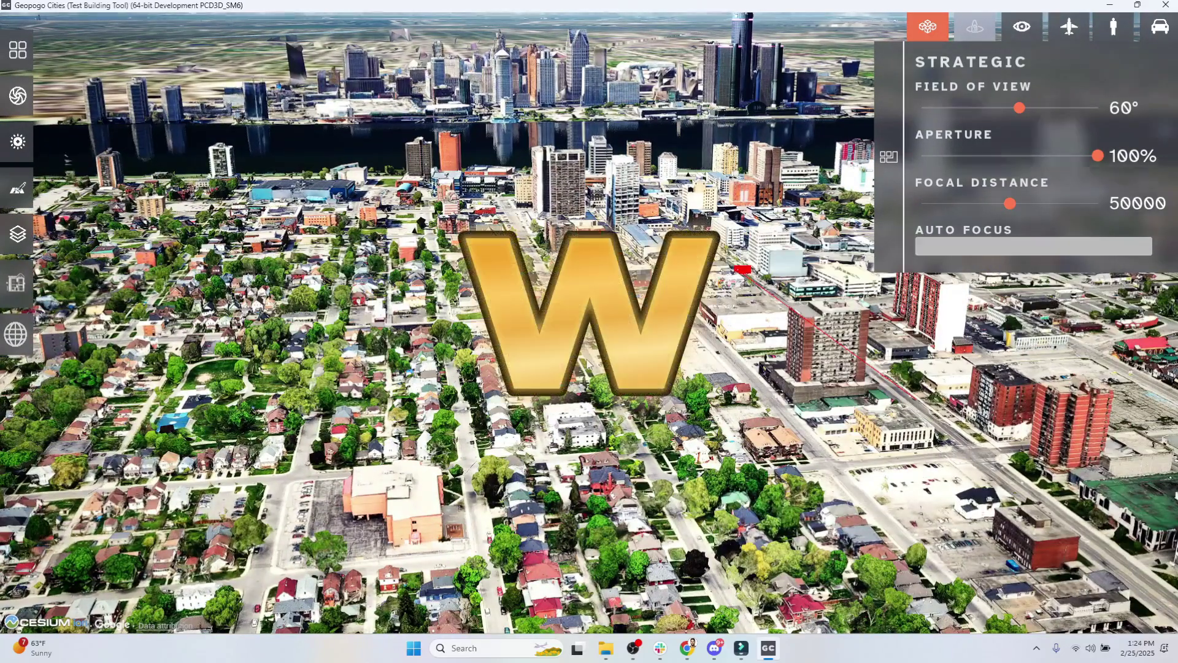
pyautogui.press('w')
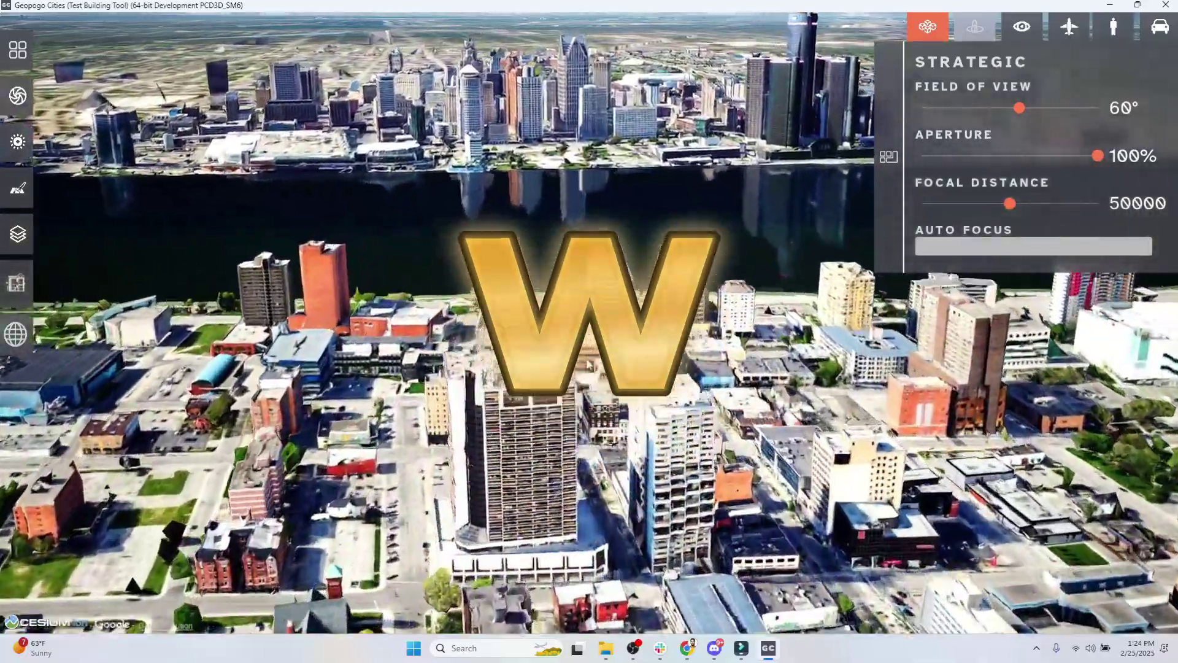
pyautogui.press('a')
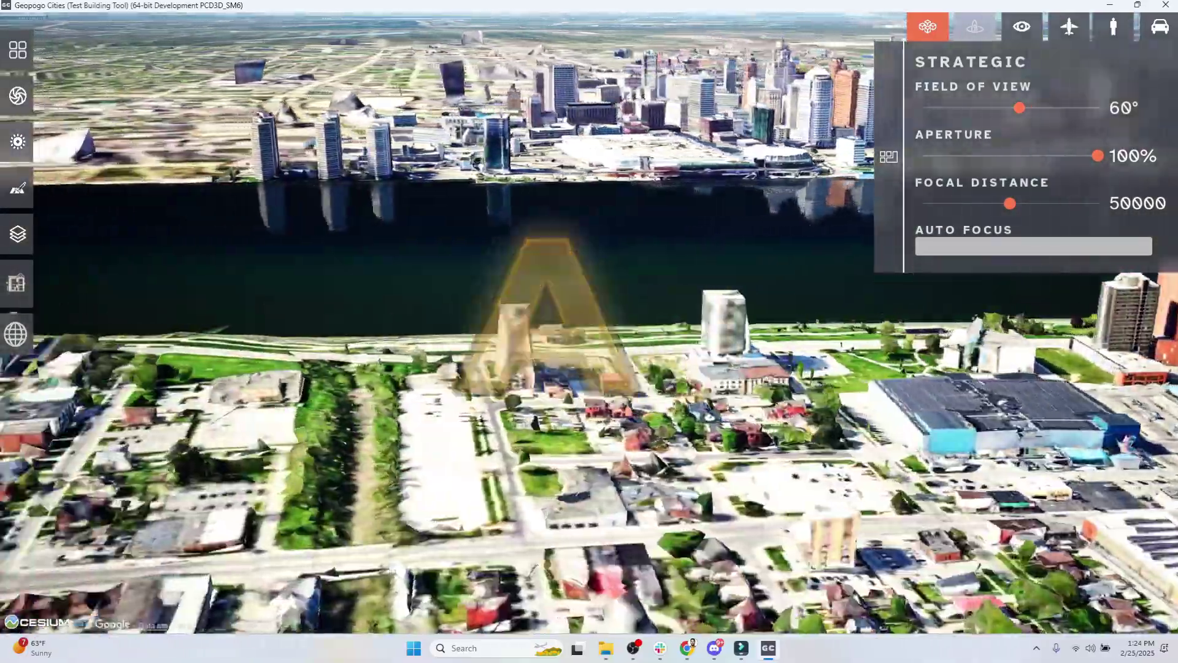
pyautogui.press('d')
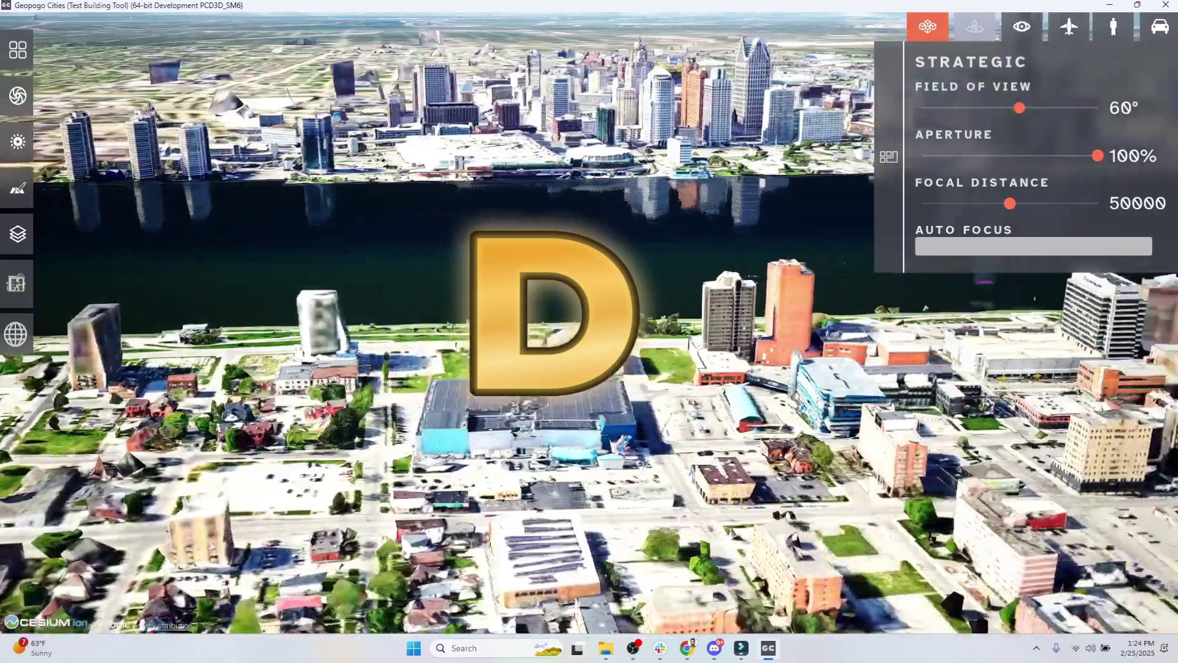
pyautogui.press('s')
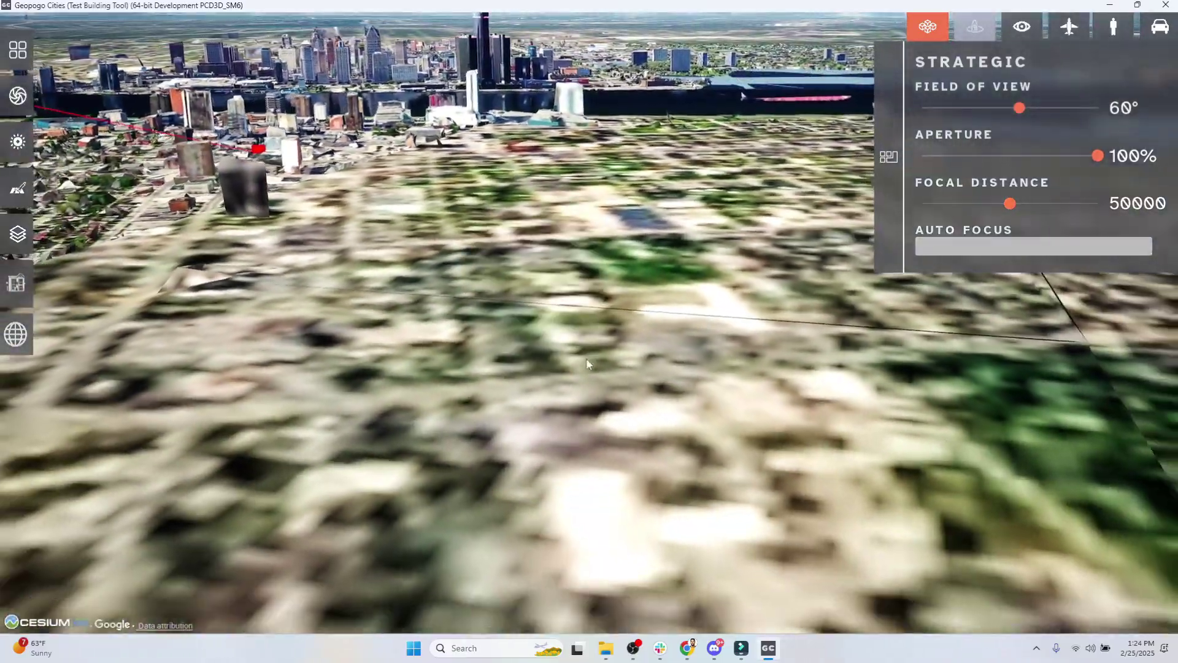
pyautogui.press('a')
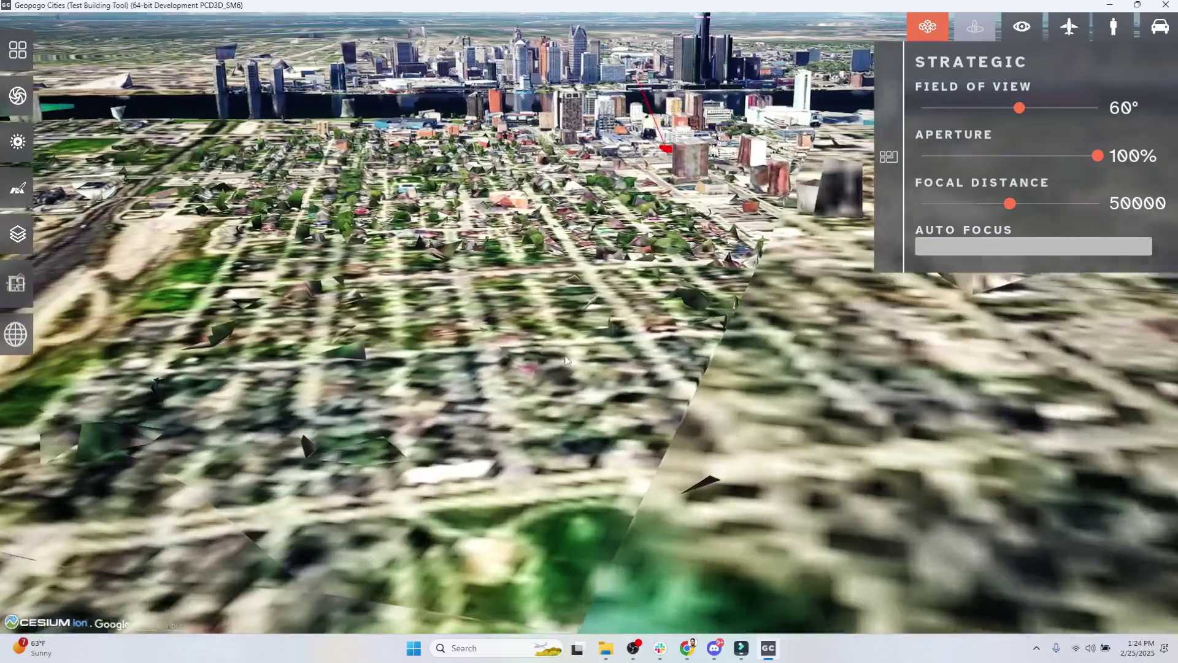
pyautogui.press('w')
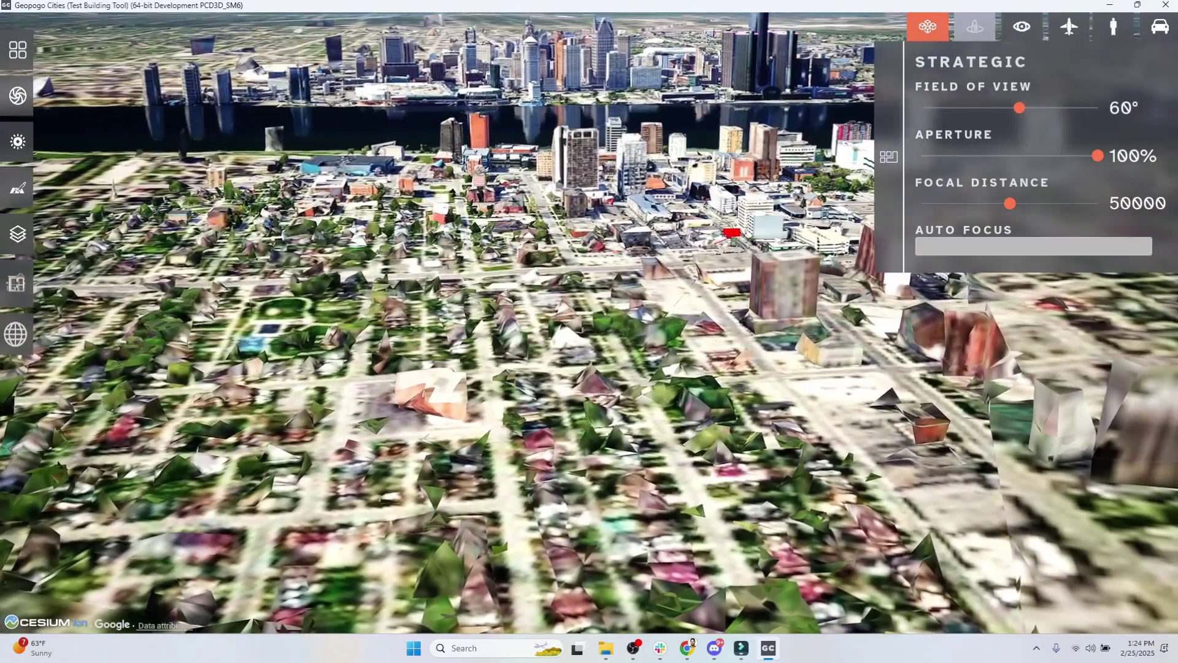
# Pan, tilt and orbit the Strategic camera to examine the downtown blocks from different angles.
pyautogui.moveTo(424, 394); pyautogui.dragTo(348, 266, button='middle')
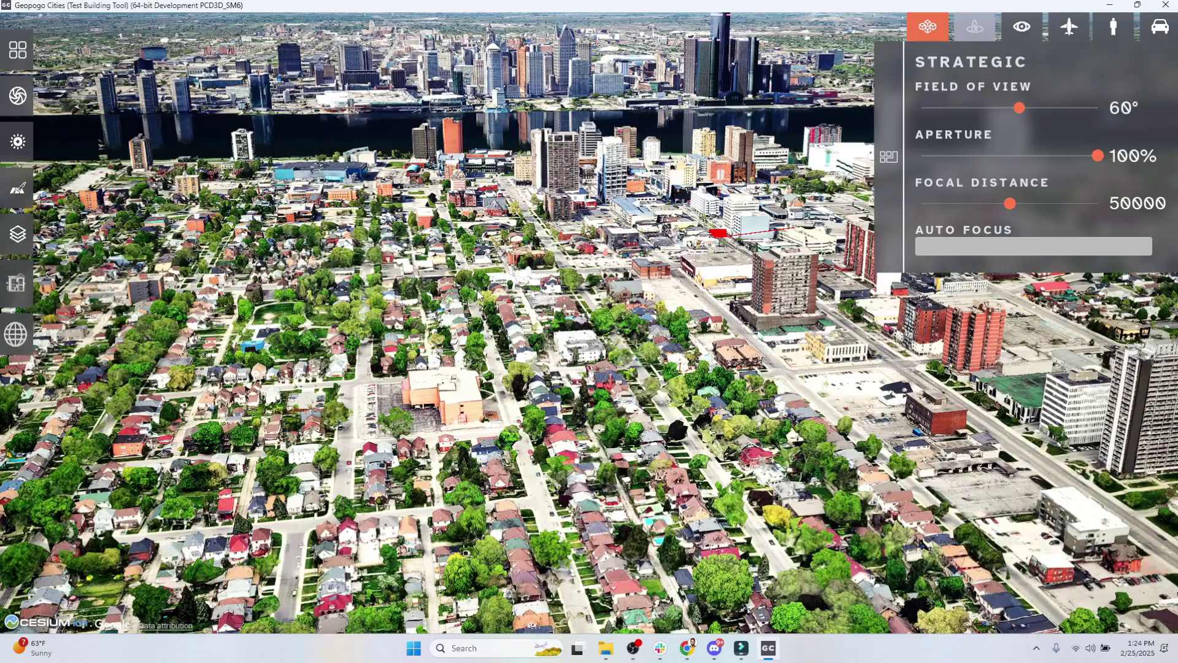
pyautogui.moveTo(466, 553); pyautogui.dragTo(897, 423, button='middle')
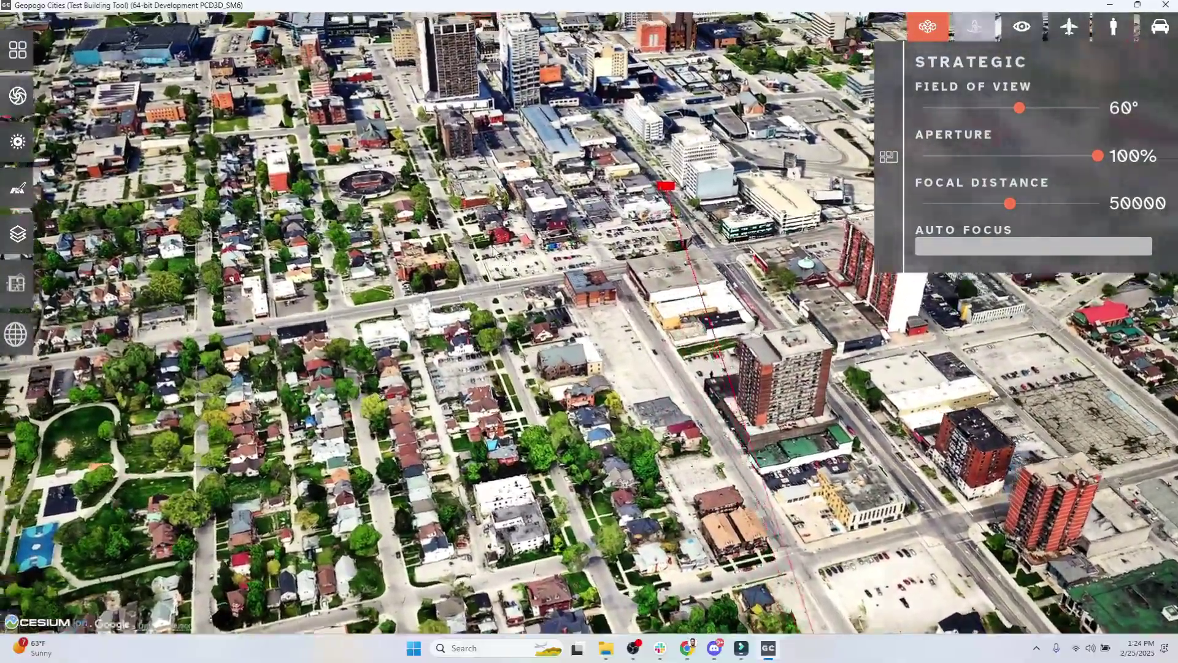
pyautogui.moveTo(492, 251); pyautogui.dragTo(562, 312)
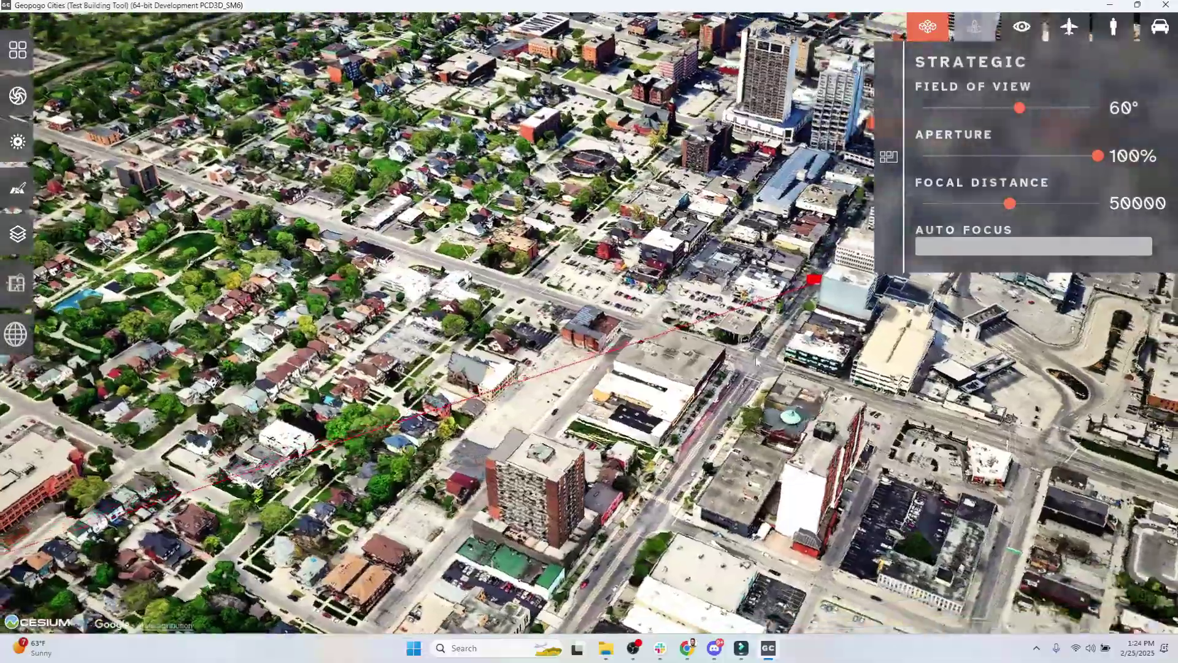
pyautogui.moveTo(755, 361); pyautogui.dragTo(553, 288, button='right')
pyautogui.moveTo(552, 289); pyautogui.dragTo(730, 423)
pyautogui.moveTo(730, 424); pyautogui.dragTo(415, 268, button='right')
pyautogui.moveTo(415, 269); pyautogui.dragTo(603, 331)
pyautogui.moveTo(602, 331); pyautogui.dragTo(664, 299, button='right')
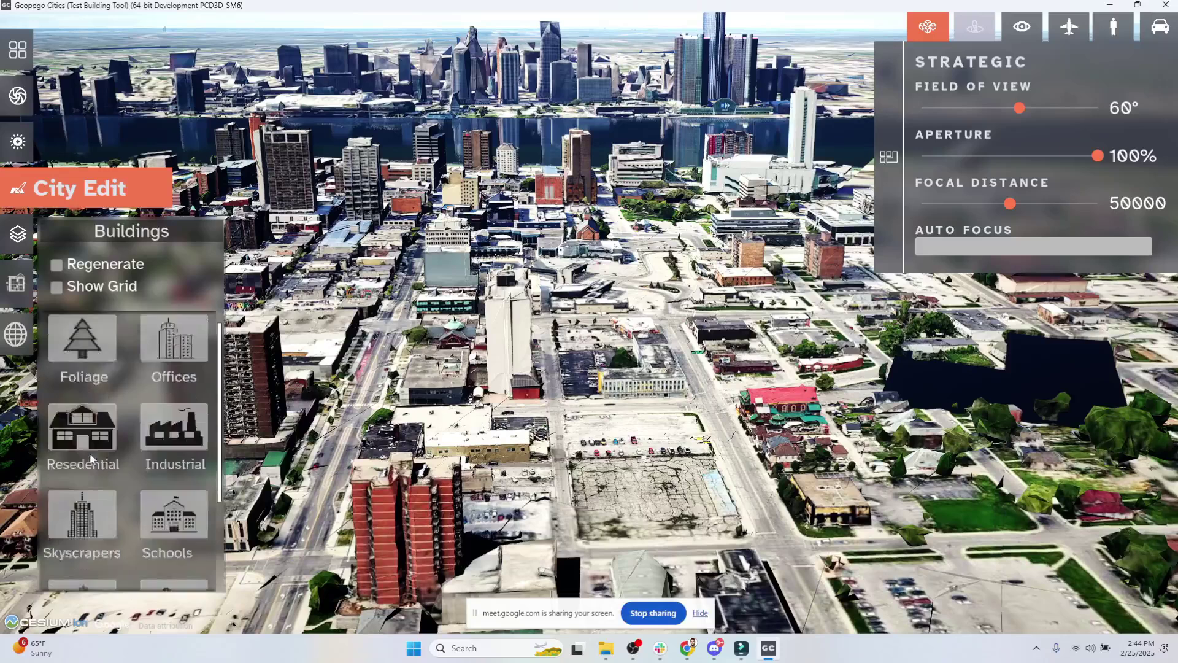
# Place a cylindrical tower from the Skyscrapers category on the parking lot behind the cracked vacant lot and rotate it.
pyautogui.click(92, 485)
pyautogui.scroll(-1, 235, 439)
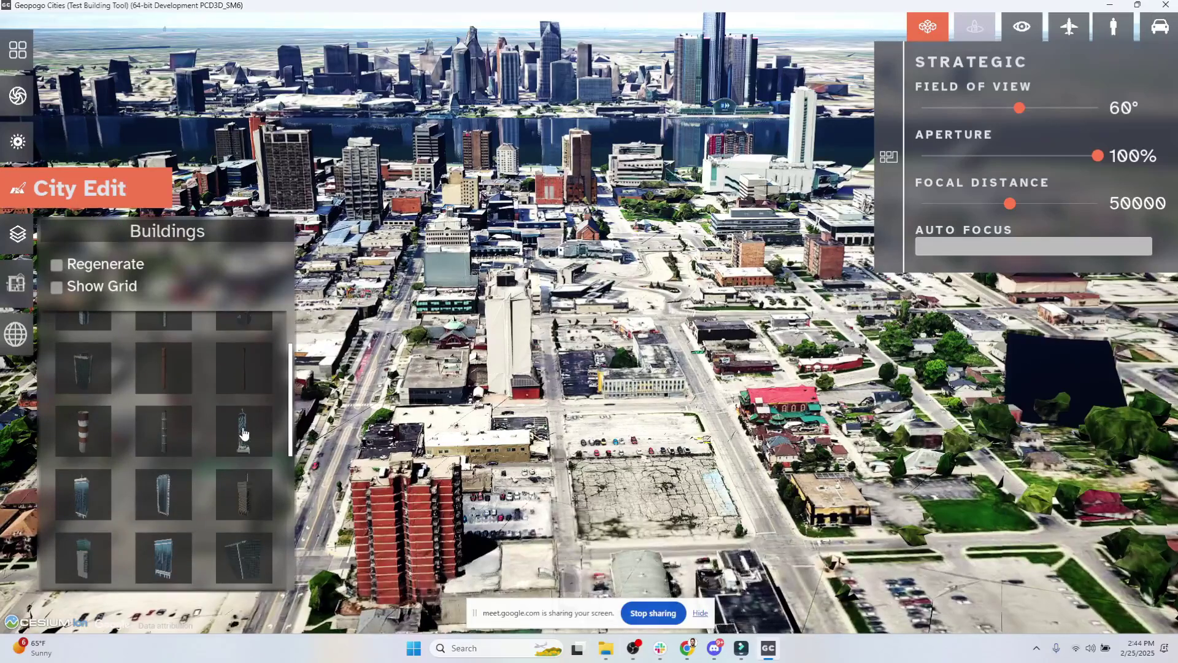
pyautogui.click(244, 433)
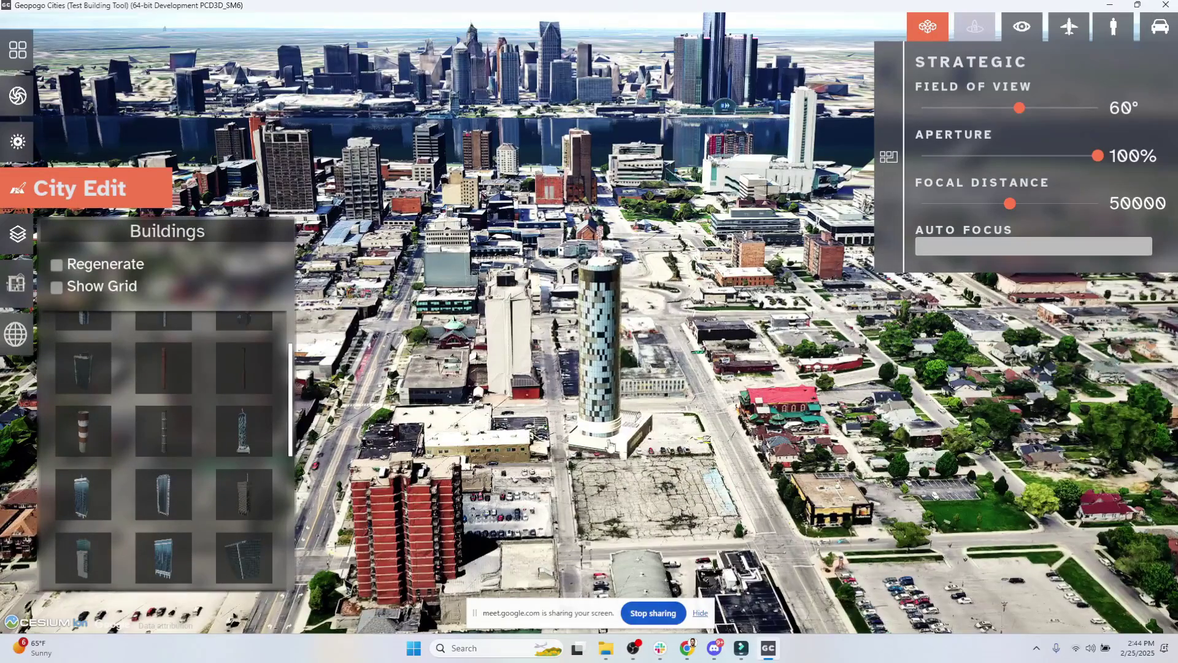
pyautogui.click(625, 443)
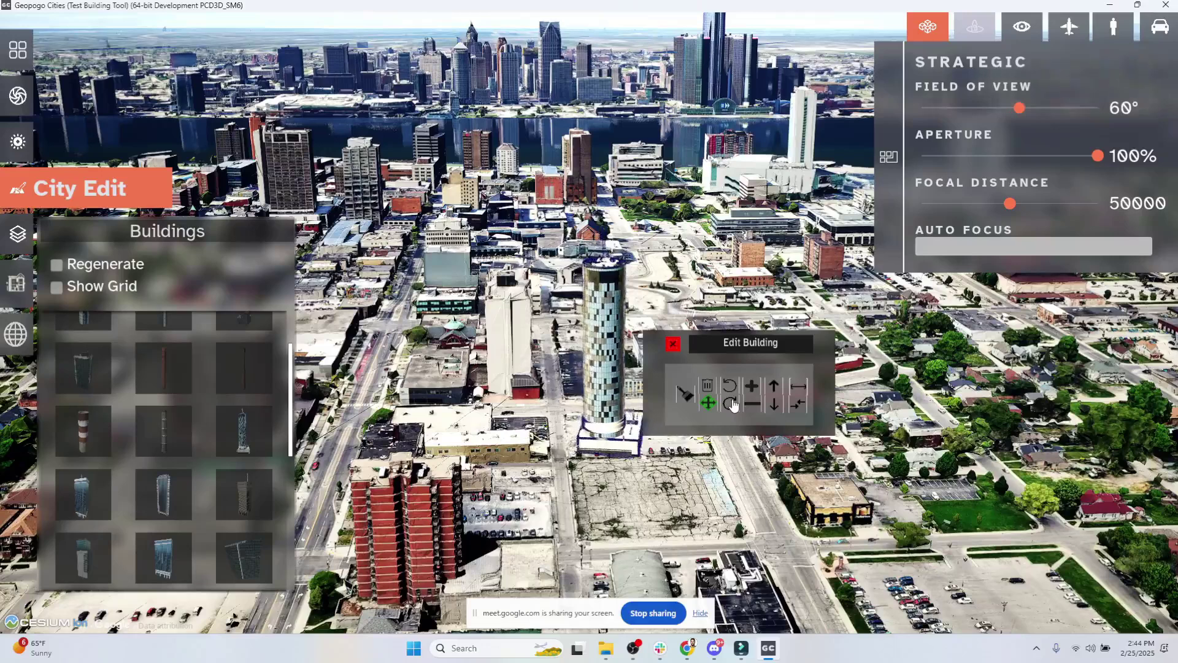
pyautogui.moveTo(725, 406); pyautogui.dragTo(599, 412)
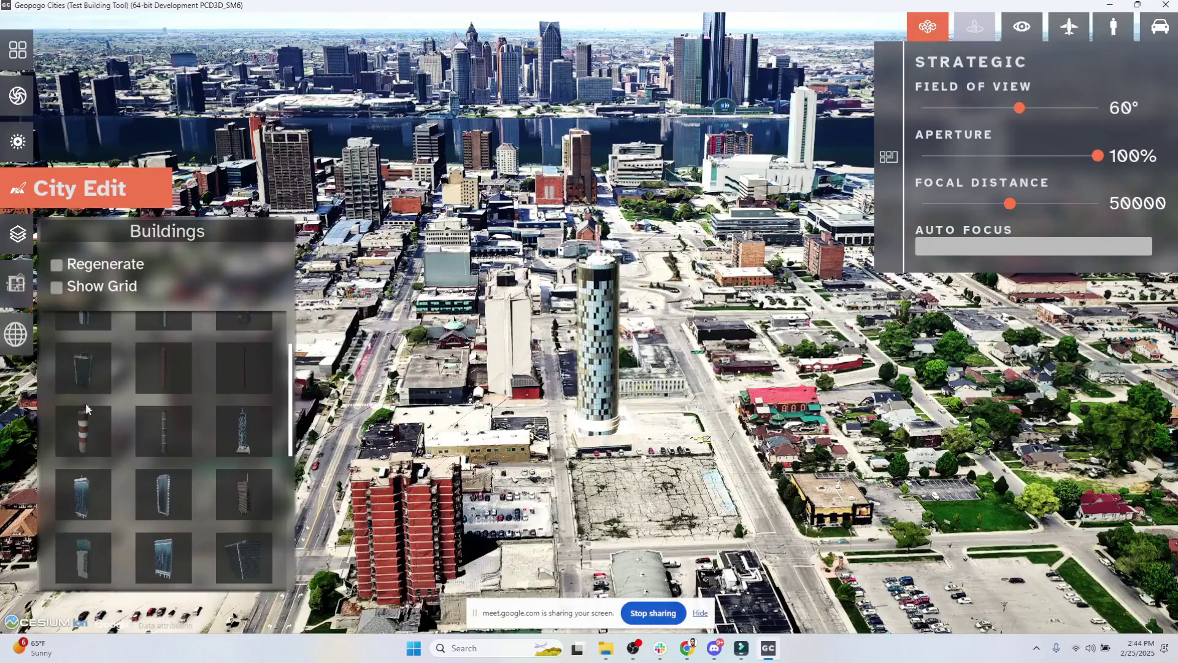
# Add a rectangular blue glass skyscraper on the cracked vacant lot and a round glass tower in the downtown blocks.
pyautogui.scroll(-3, 87, 407)
pyautogui.moveTo(555, 469); pyautogui.dragTo(638, 486)
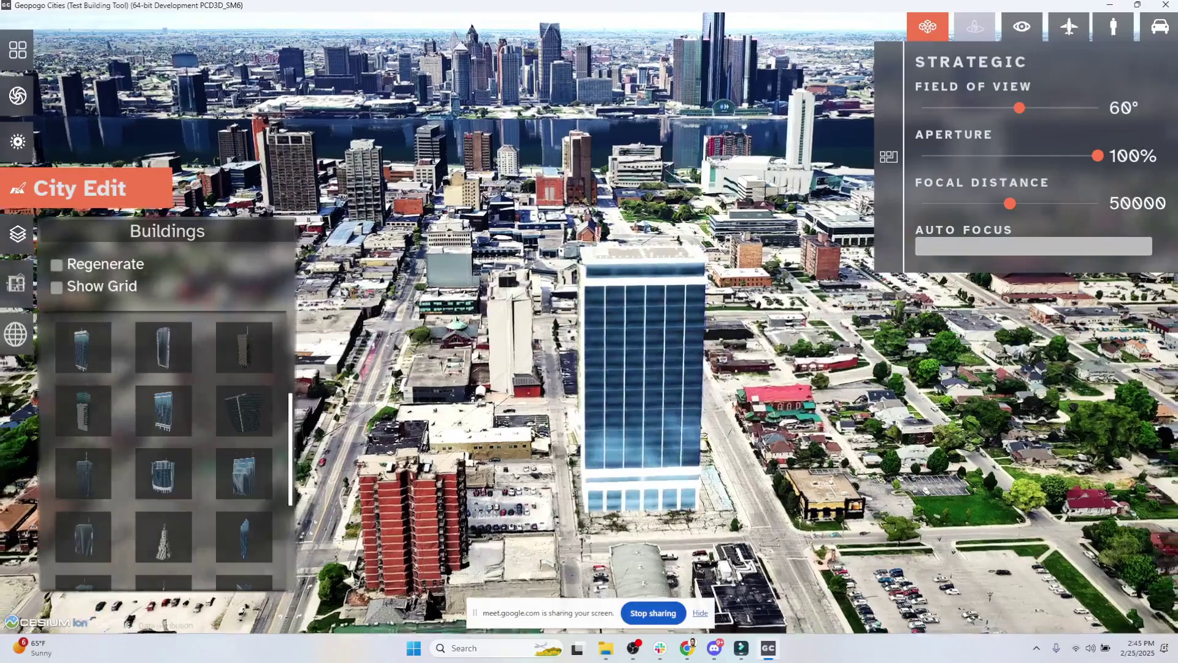
pyautogui.moveTo(638, 485); pyautogui.dragTo(135, 349, button='right')
pyautogui.scroll(-3, 182, 403)
pyautogui.press('a')
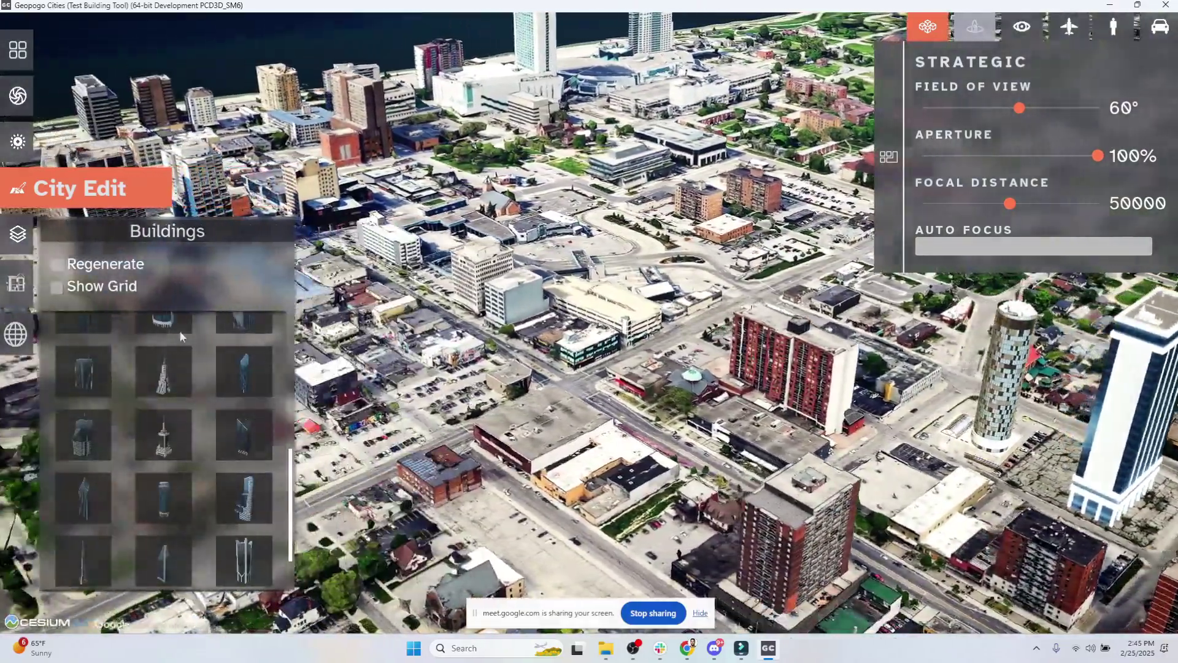
pyautogui.moveTo(177, 326); pyautogui.dragTo(502, 391)
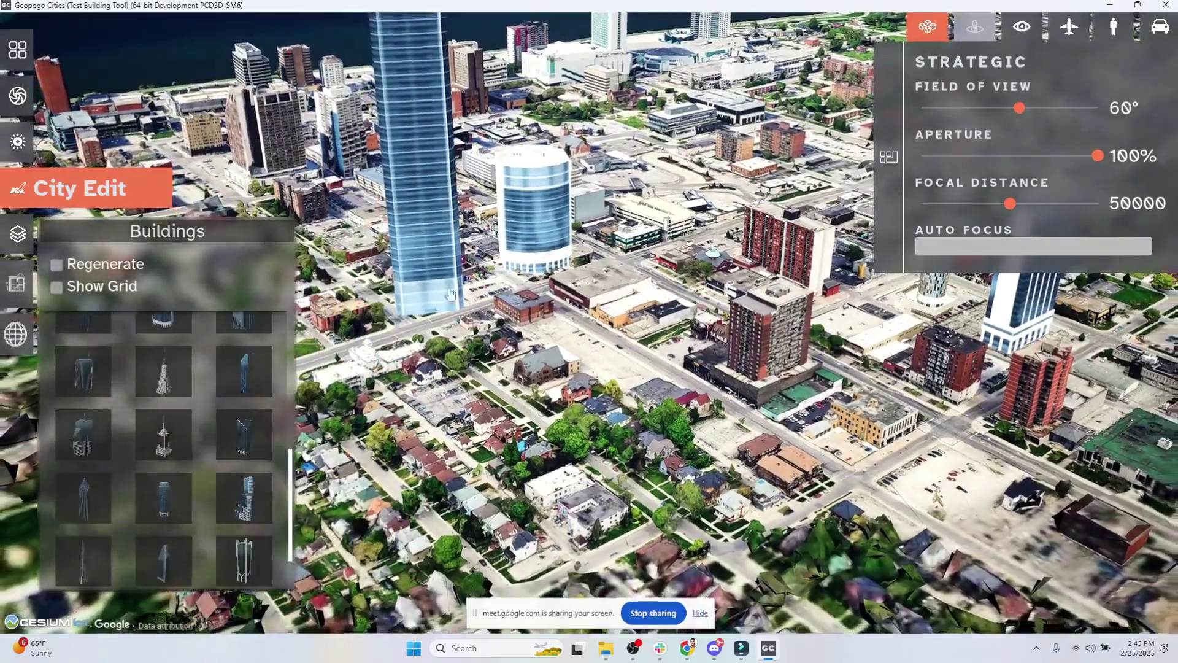
# Place a very tall slant-topped glass skyscraper near the round tower and a stepped glass tower along the main road.
pyautogui.click(424, 270)
pyautogui.click(729, 405)
pyautogui.click(672, 343)
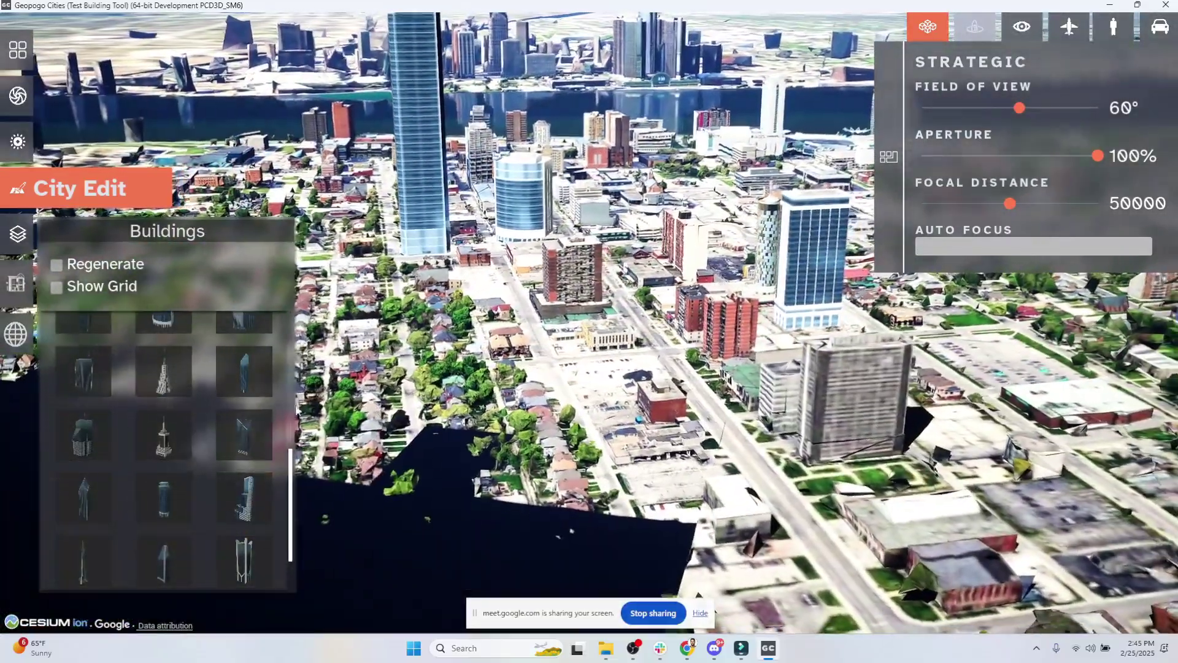
pyautogui.scroll(2, 249, 385)
pyautogui.click(618, 368)
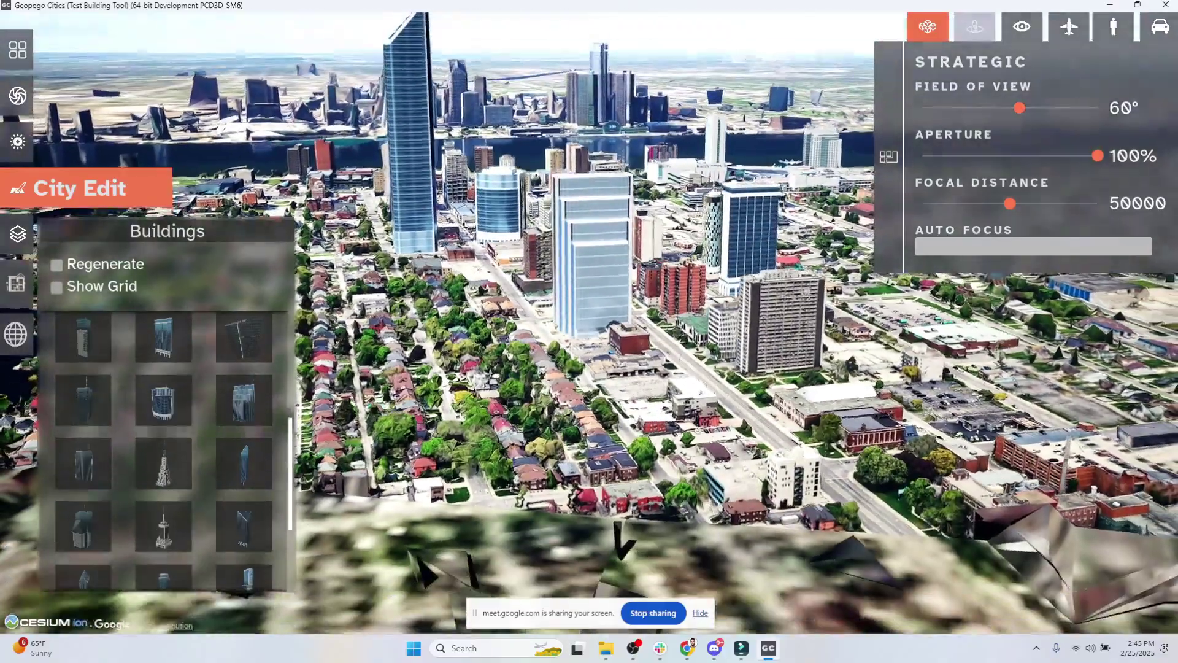
# Add a tapered, faceted skyscraper across the river and close the building library.
pyautogui.scroll(-3, 155, 417)
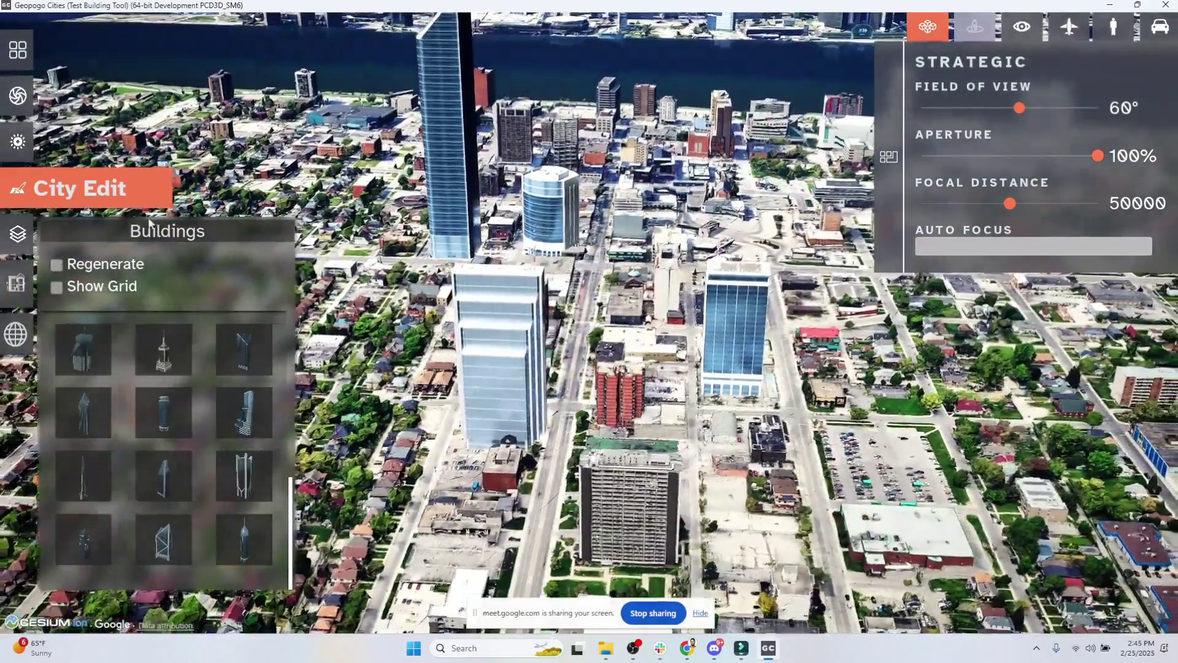
pyautogui.click(144, 191)
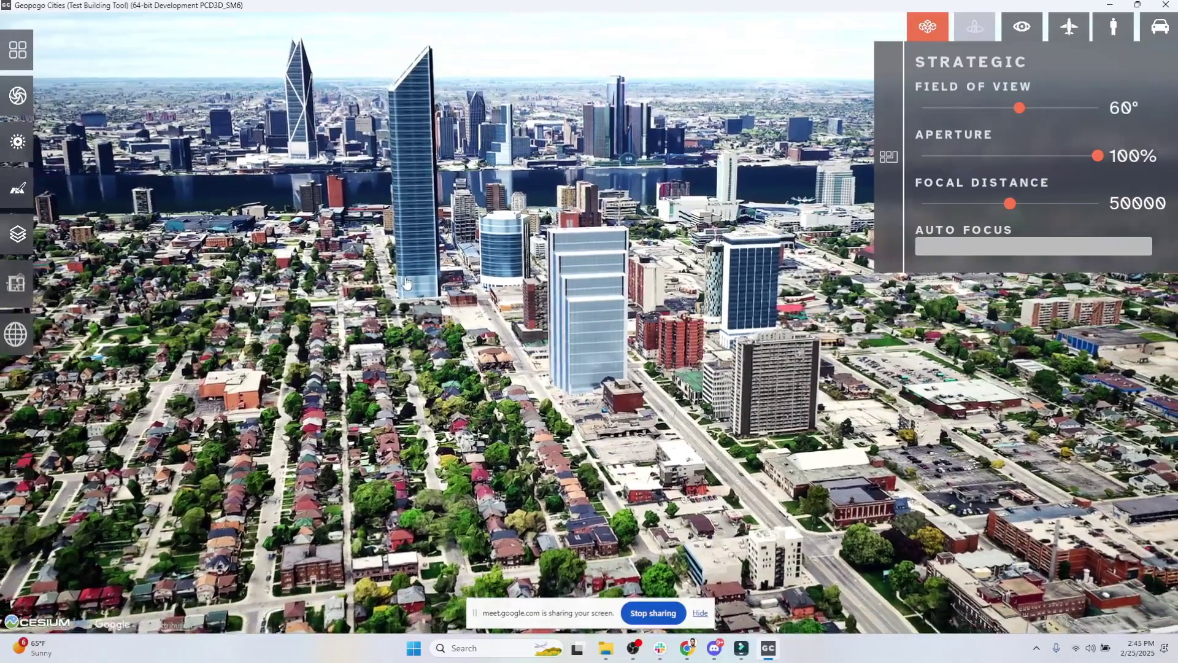
pyautogui.click(407, 283)
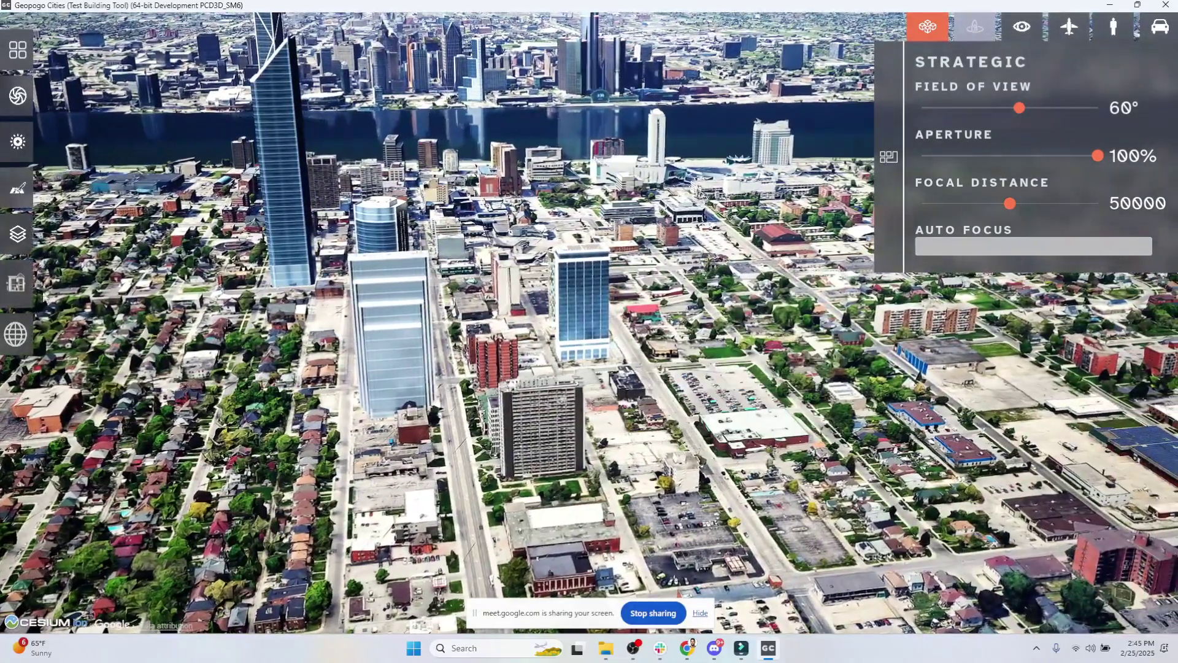
# Reopen the building library and place a glass skyscraper with stepped setbacks in the blocks beyond the blue rectangular tower.
pyautogui.click(18, 189)
pyautogui.click(113, 361)
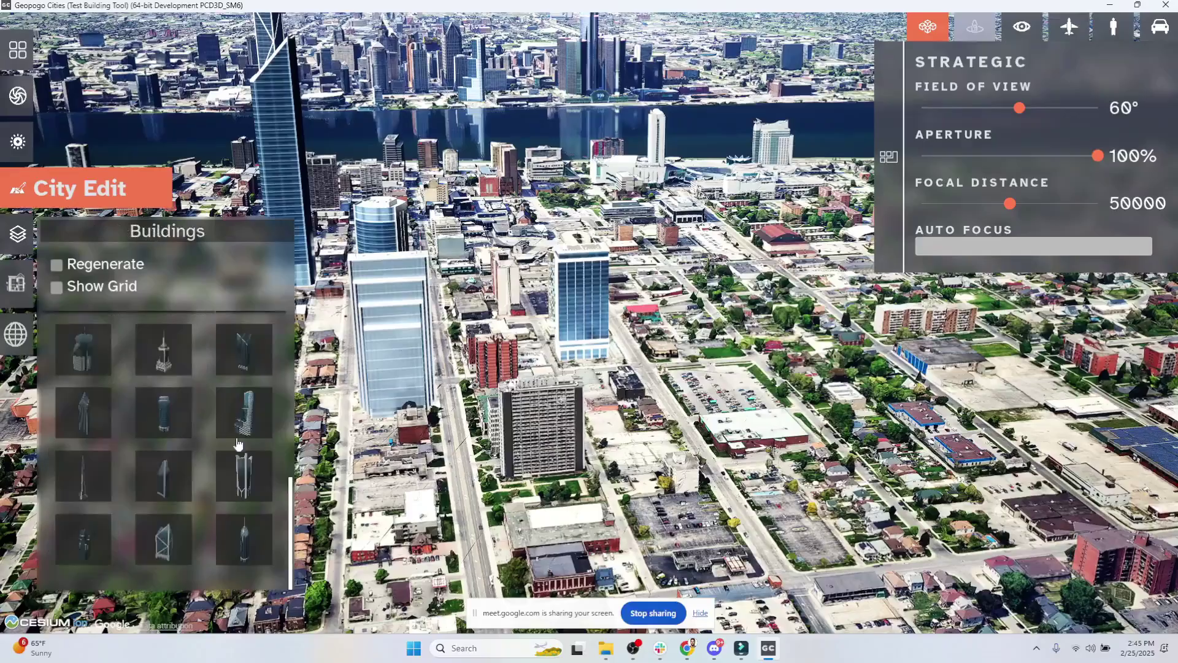
pyautogui.moveTo(250, 423); pyautogui.dragTo(857, 320)
# Plant trees from the Foliage category, with Regenerate enabled, across the parking lot and in front of the blue rectangular tower.
pyautogui.scroll(3, 184, 400)
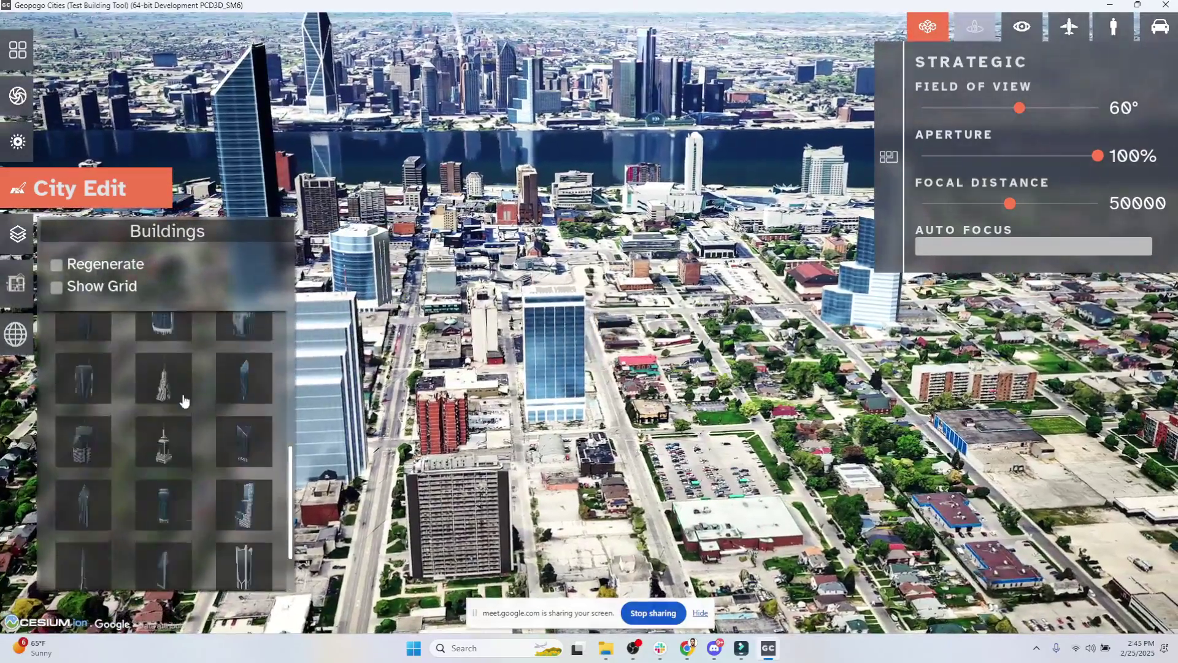
pyautogui.scroll(3, 185, 401)
pyautogui.click(117, 337)
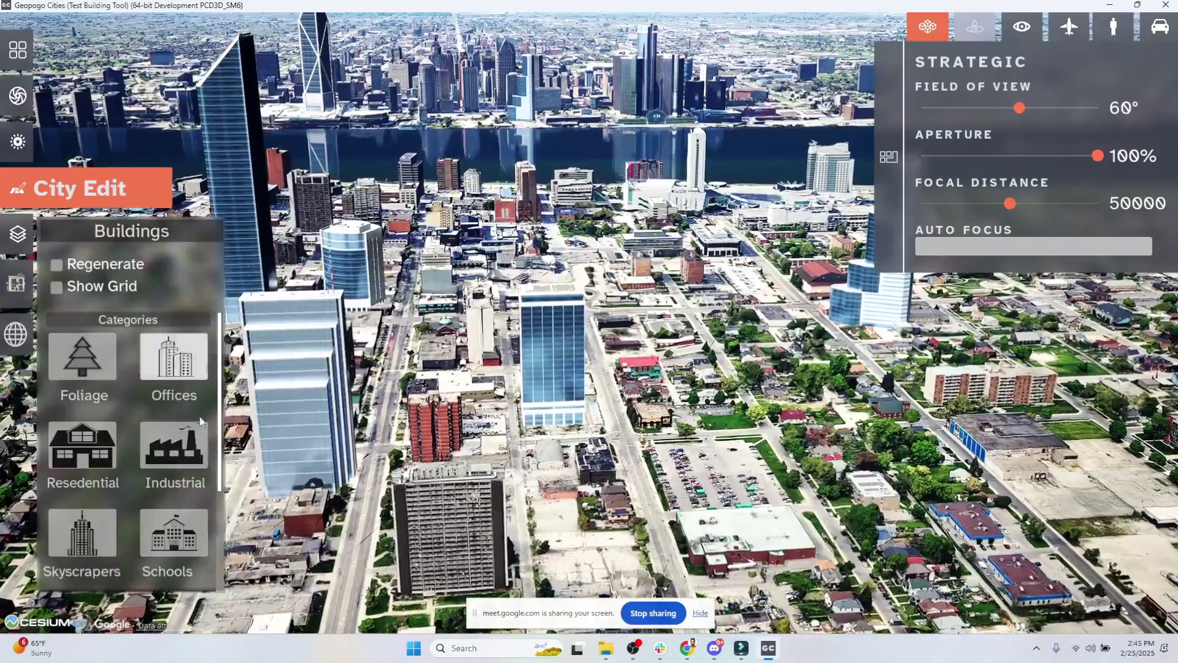
pyautogui.click(84, 359)
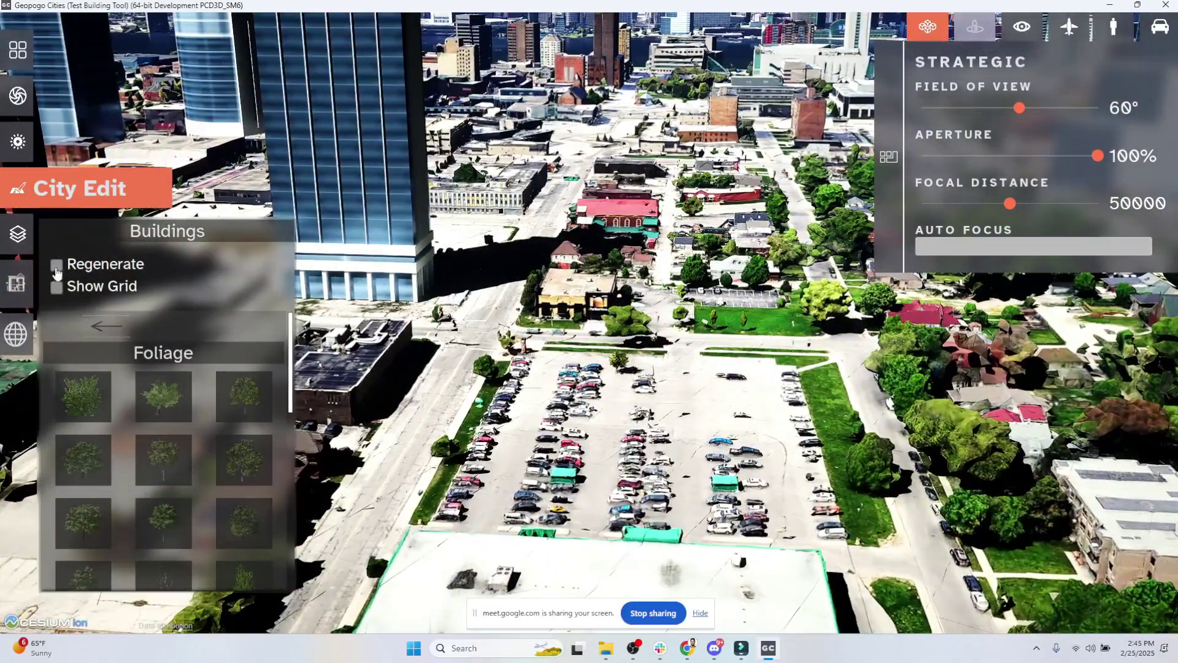
pyautogui.scroll(-1, 196, 515)
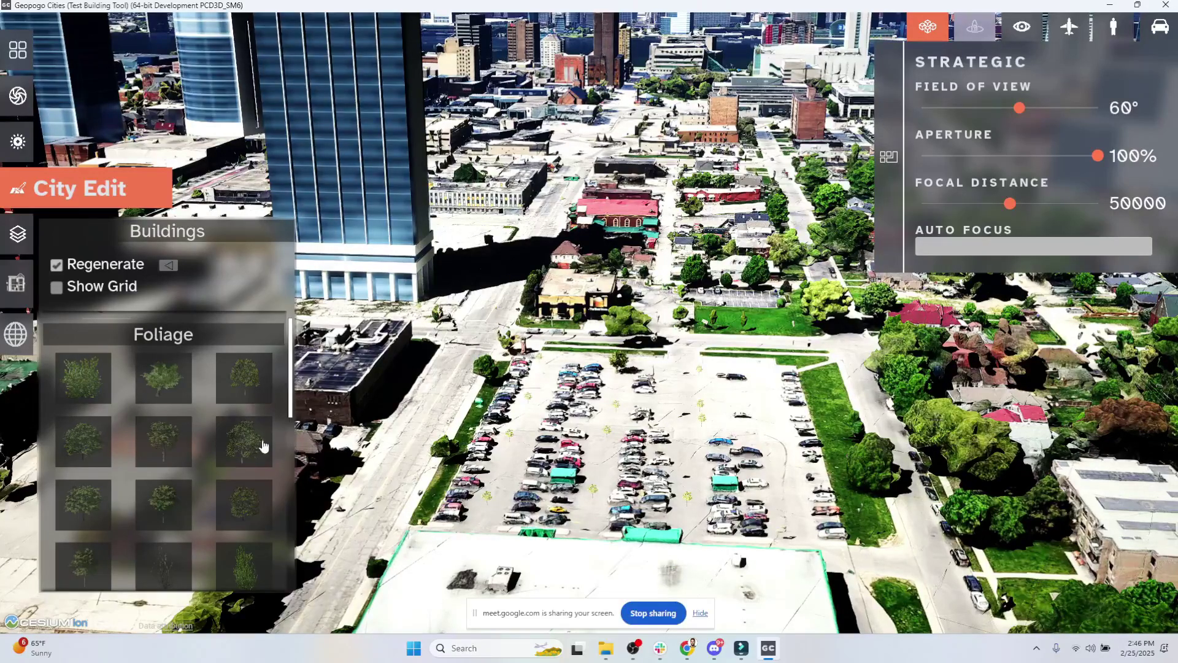
pyautogui.click(373, 321)
pyautogui.press('a')
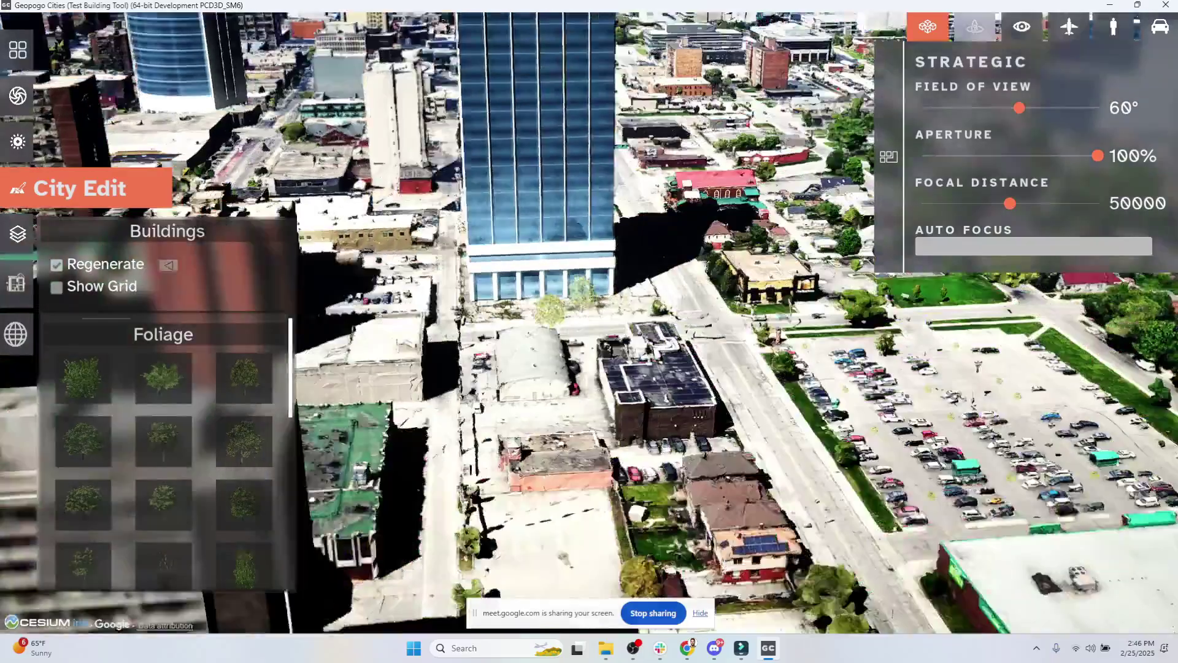
# Plant trees along the base of the blue rectangular tower and around the low buildings across the street from it.
pyautogui.click(633, 311)
pyautogui.click(531, 425)
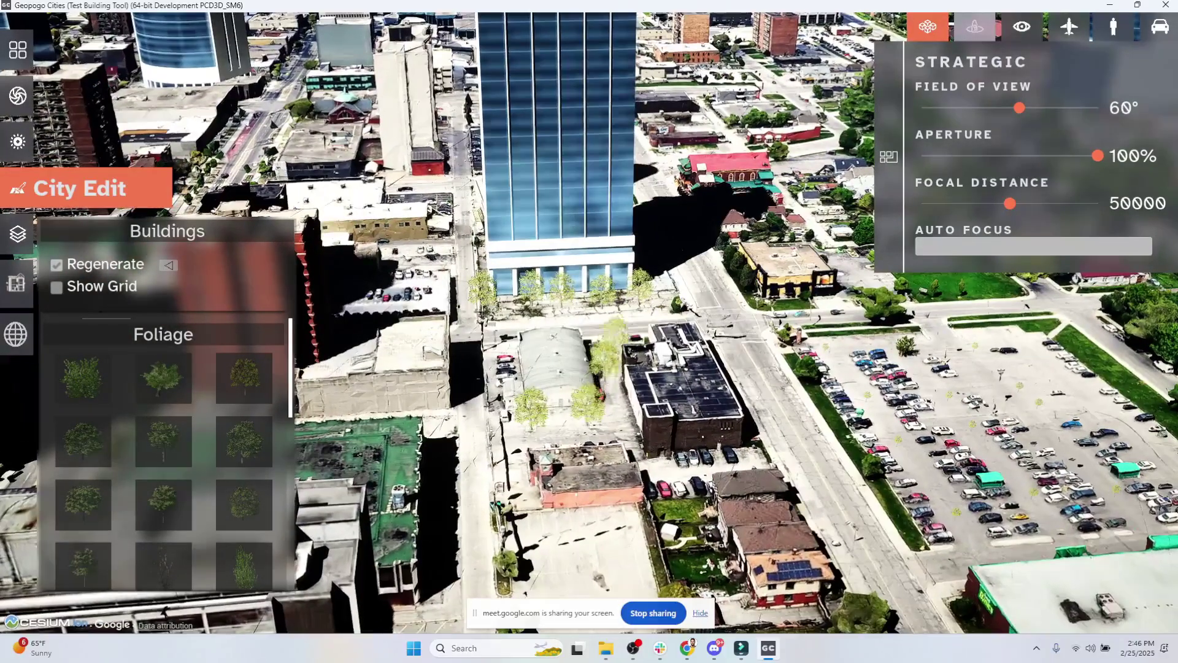
pyautogui.click(569, 435)
pyautogui.press('s')
pyautogui.click(610, 400)
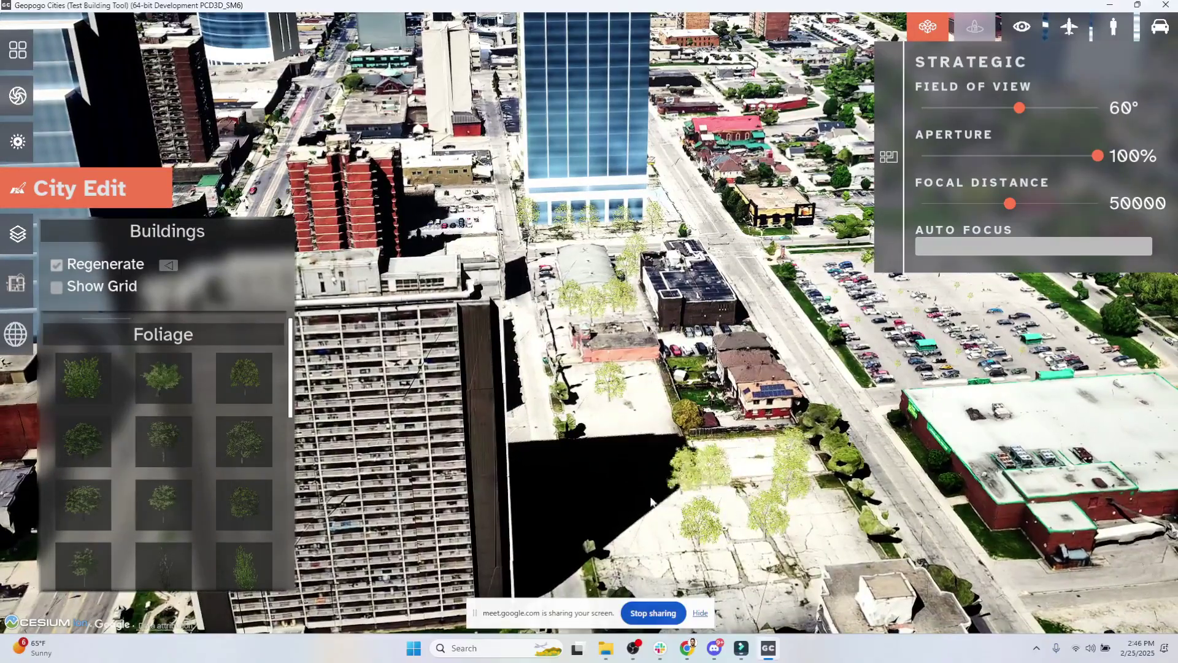
# Plant a scattered group of trees across the vacant paved lot beside the tall balconied apartment block.
pyautogui.press('s')
pyautogui.click(721, 469)
pyautogui.click(755, 454)
pyautogui.click(813, 509)
pyautogui.click(663, 485)
pyautogui.press('d')
pyautogui.click(589, 448)
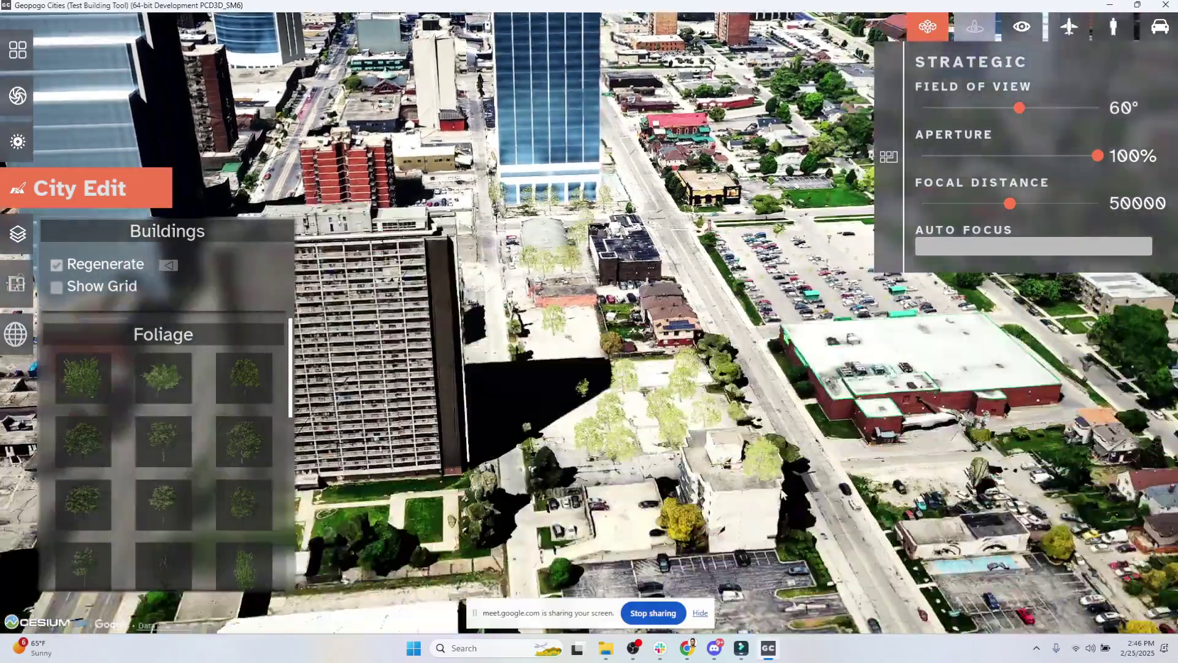
# Plant trees beside the white-roofed red store and near the neighbouring parking lot.
pyautogui.press('q')
pyautogui.click(724, 393)
pyautogui.press('d')
pyautogui.click(598, 367)
pyautogui.press('s')
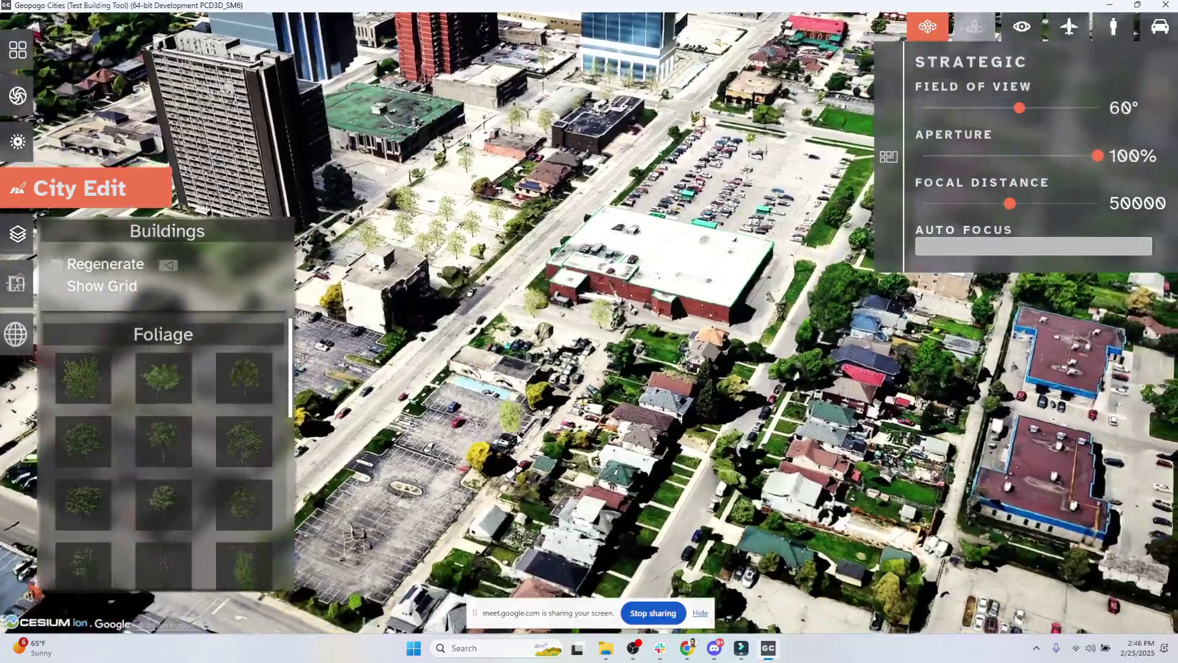
# Plant trees in the large parking lot behind the red store and on the green lawn across the road.
pyautogui.press('w')
pyautogui.click(772, 566)
pyautogui.click(805, 504)
pyautogui.press('s')
pyautogui.press('d')
pyautogui.click(671, 301)
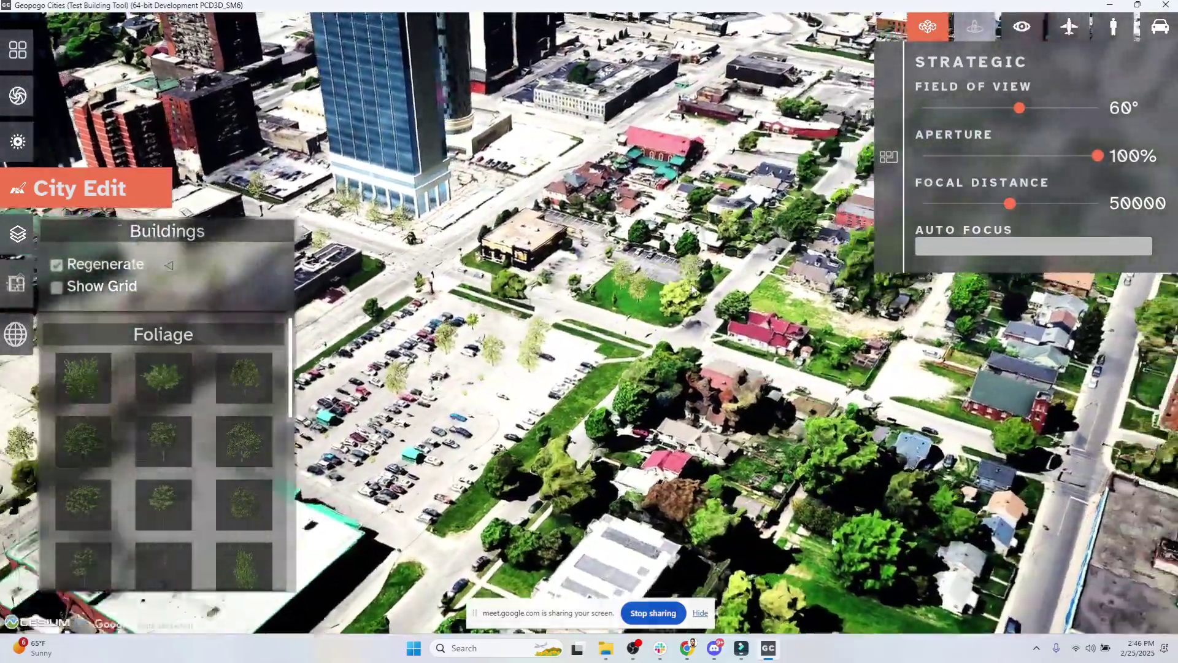
pyautogui.press('a')
pyautogui.click(841, 314)
pyautogui.click(862, 327)
# Look through the foliage library down to the palm trees, and close City Edit with Regenerate turned off.
pyautogui.scroll(-5, 227, 454)
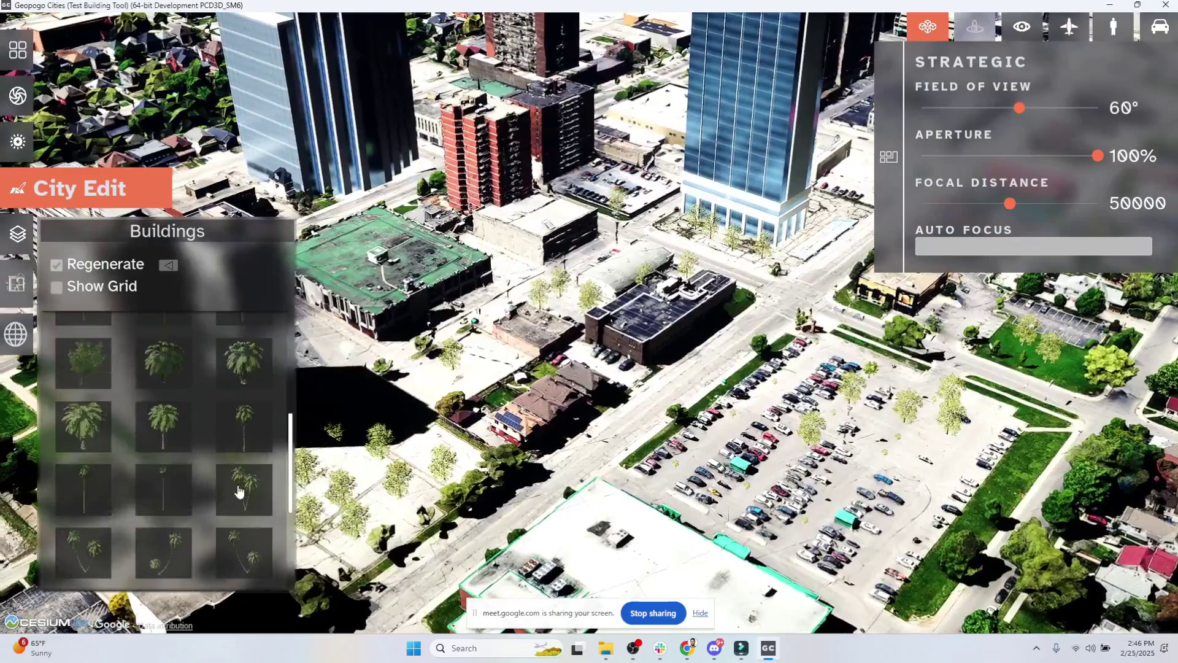
pyautogui.scroll(3, 239, 485)
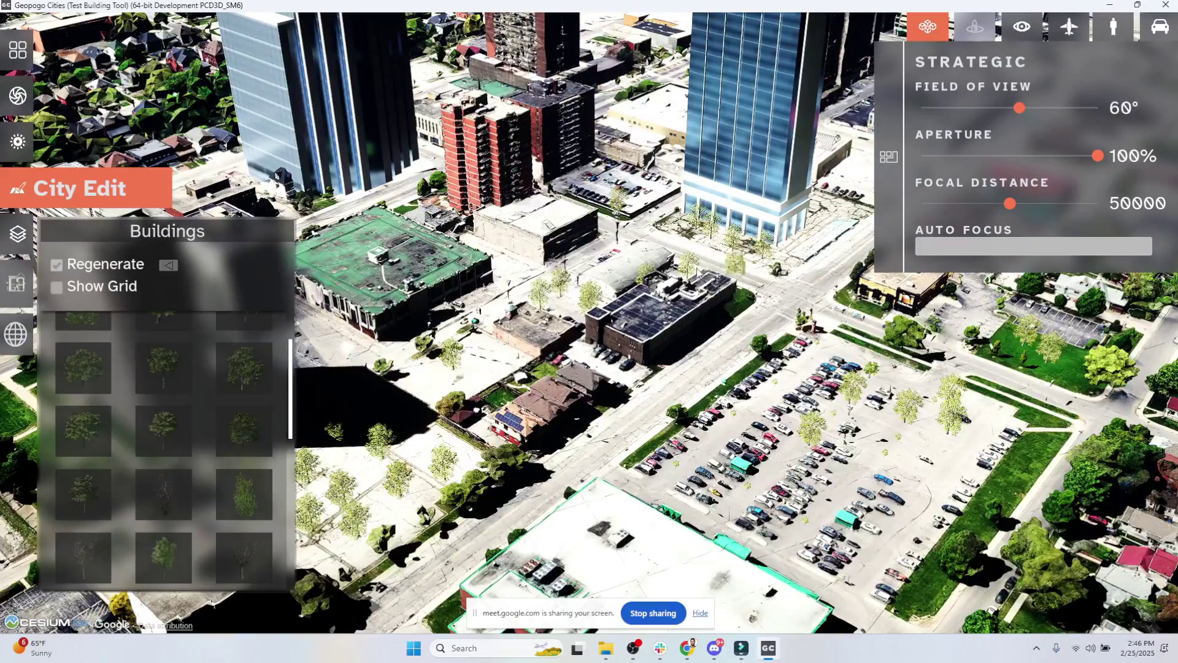
pyautogui.moveTo(562, 331); pyautogui.dragTo(598, 332, button='middle')
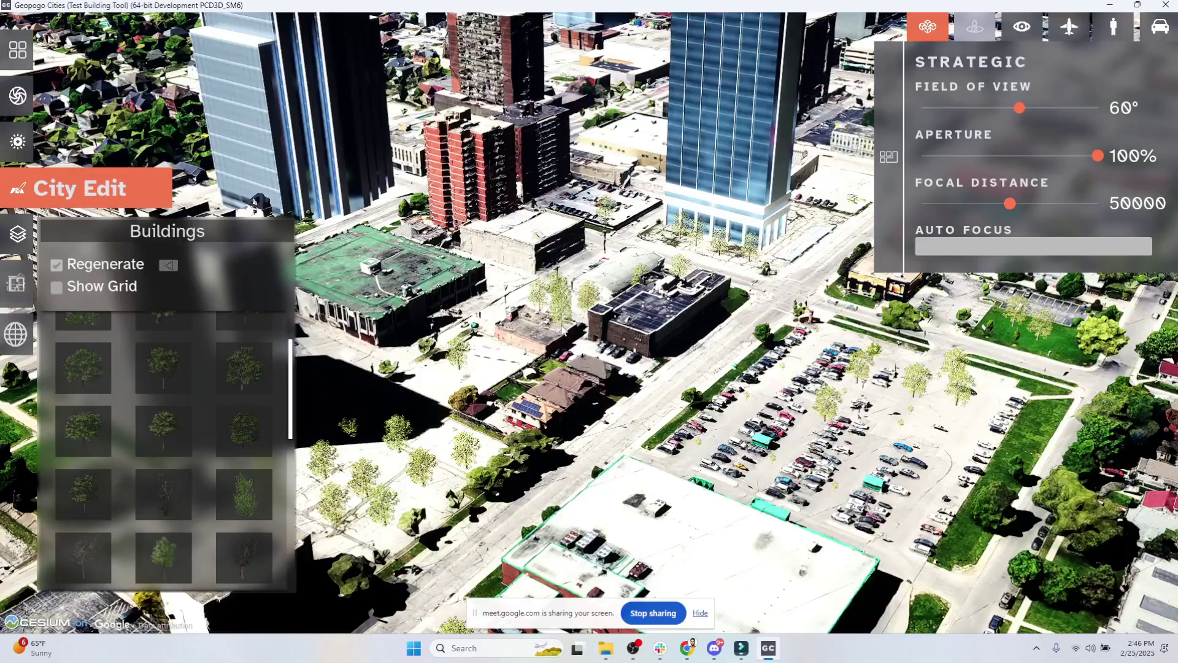
pyautogui.press('w')
pyautogui.press('d')
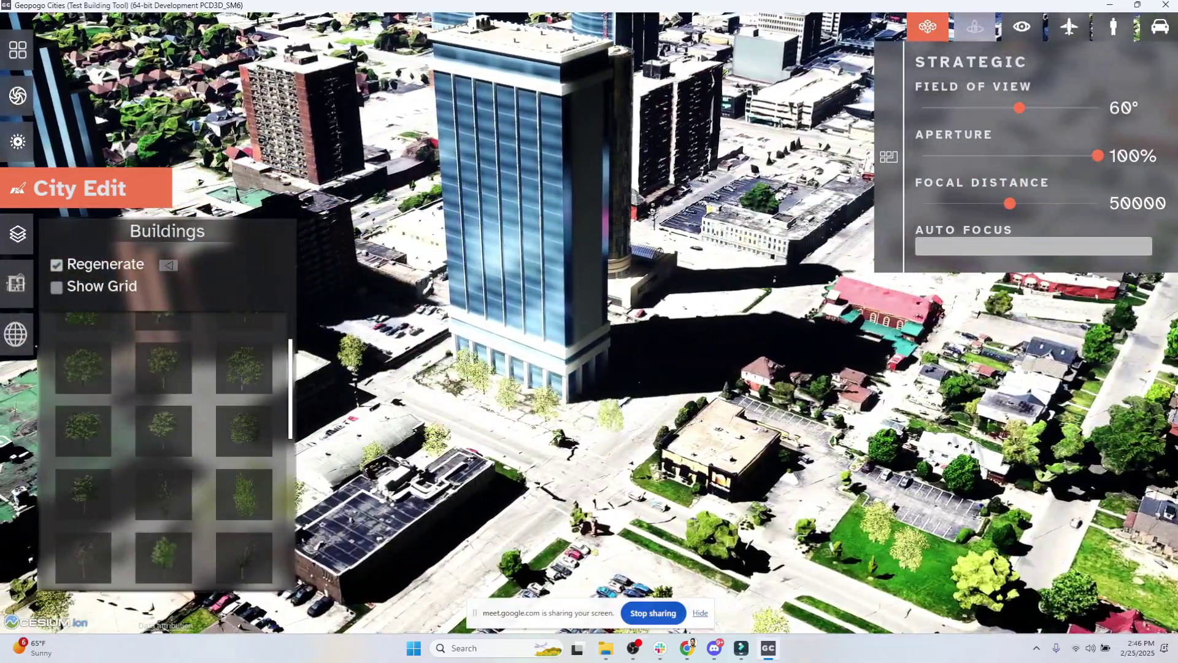
pyautogui.moveTo(88, 268); pyautogui.dragTo(88, 234, button='middle')
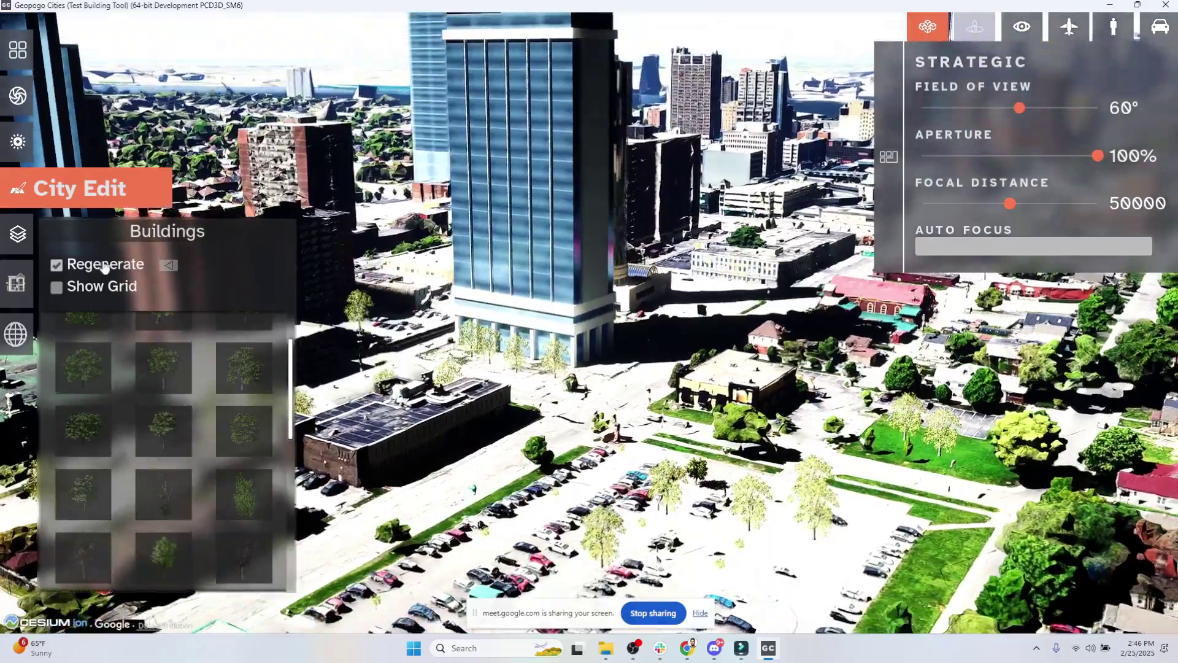
pyautogui.click(58, 263)
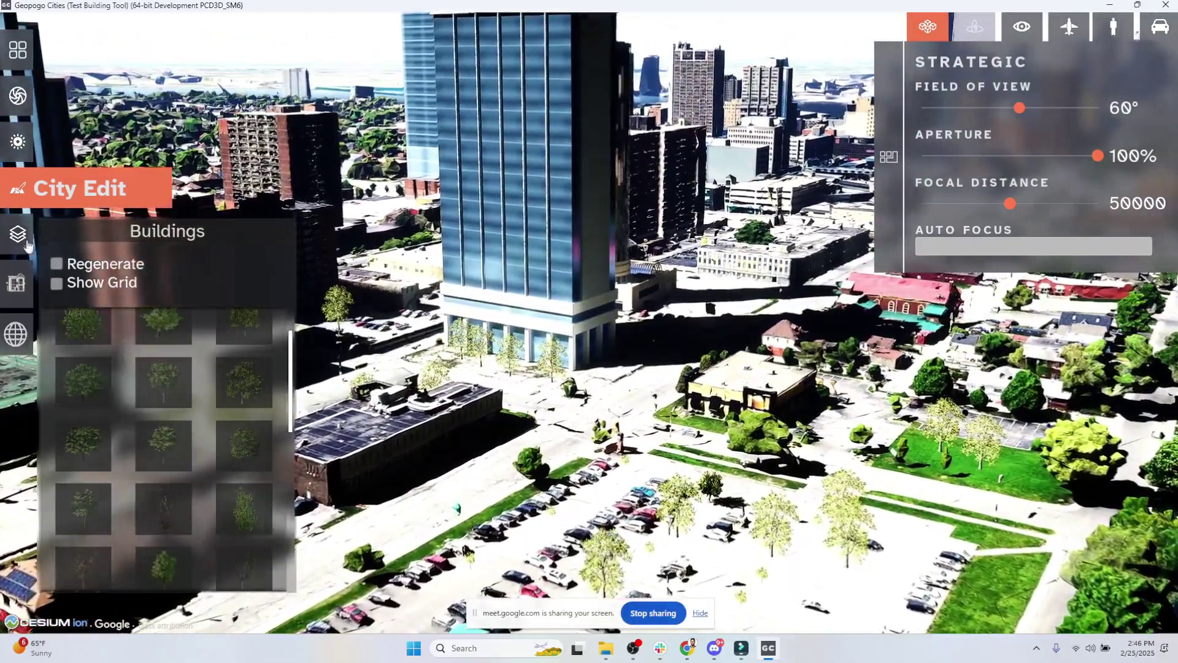
pyautogui.click(93, 199)
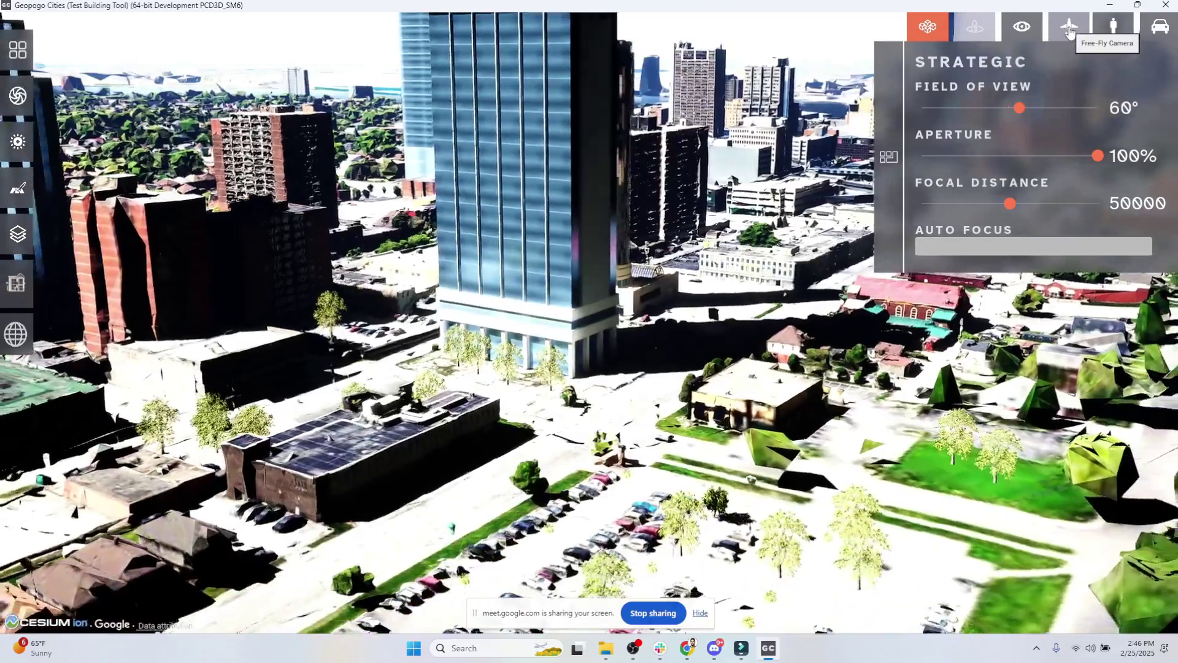
# Switch to the Free-Fly camera and fly down to street level beside the blue rectangular tower.
pyautogui.click(1068, 28)
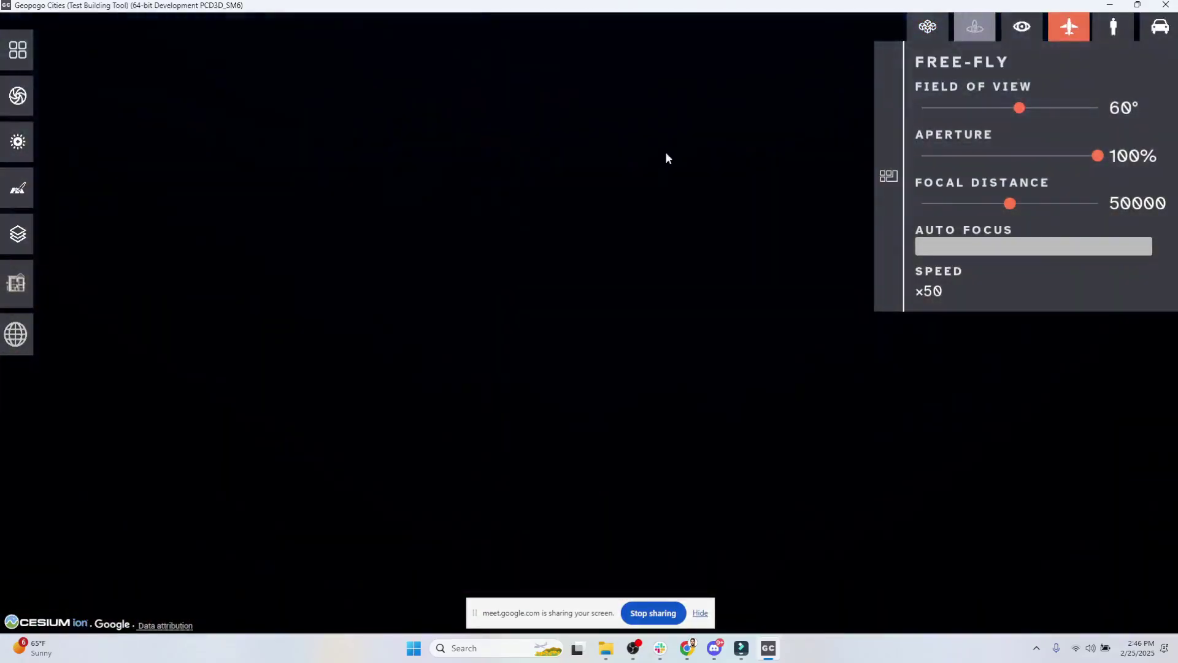
pyautogui.moveTo(666, 158); pyautogui.dragTo(666, 157, button='right')
pyautogui.press('s')
pyautogui.press('s')
pyautogui.press('w')
pyautogui.press('w')
pyautogui.press('w')
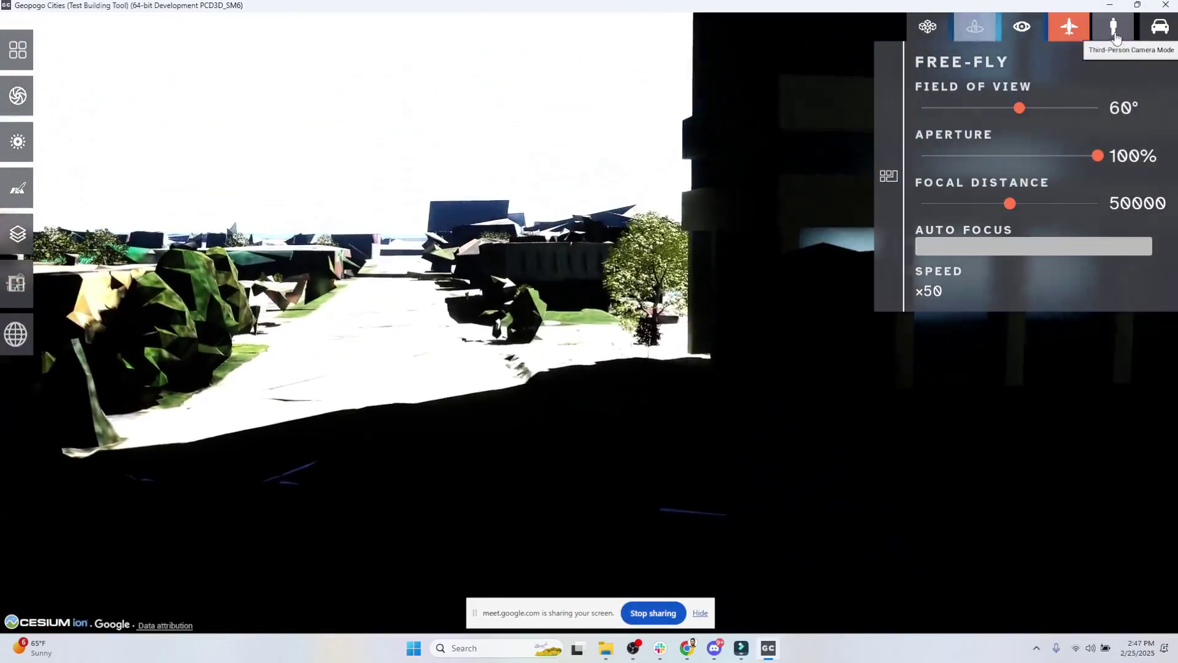
# Switch to the Third-Person camera with a 100° field of view and walk the character along the street.
pyautogui.click(1114, 31)
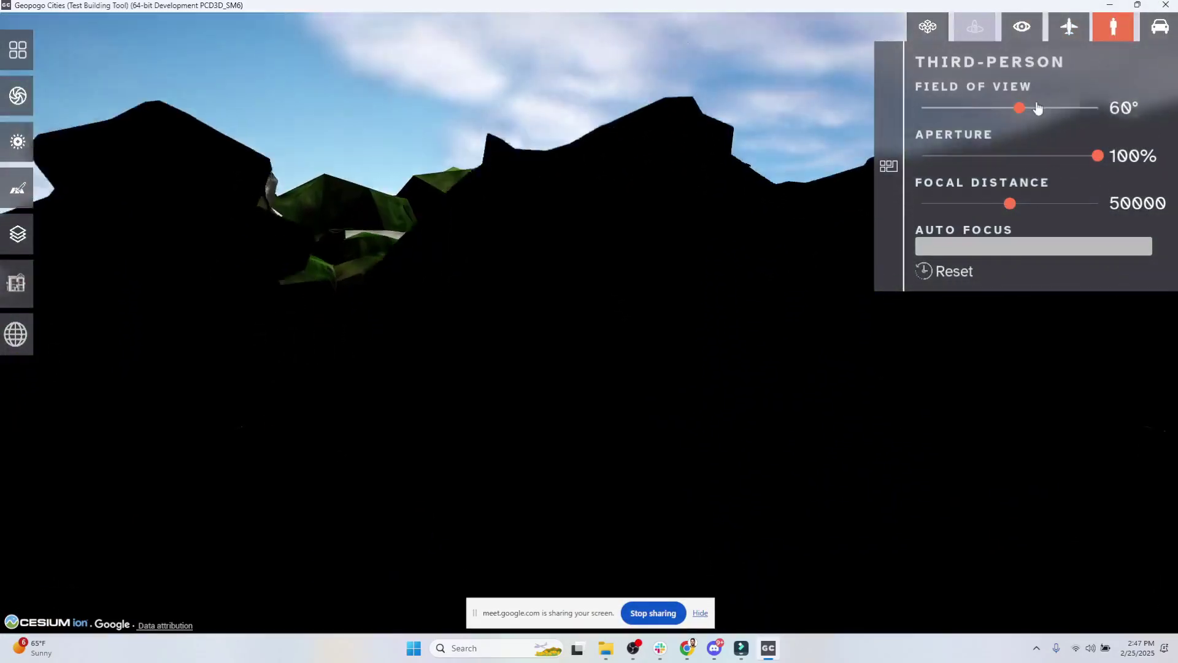
pyautogui.moveTo(1020, 108); pyautogui.dragTo(1098, 108)
pyautogui.moveTo(573, 281); pyautogui.dragTo(736, 281, button='right')
pyautogui.press('w')
pyautogui.press('w')
pyautogui.press('w')
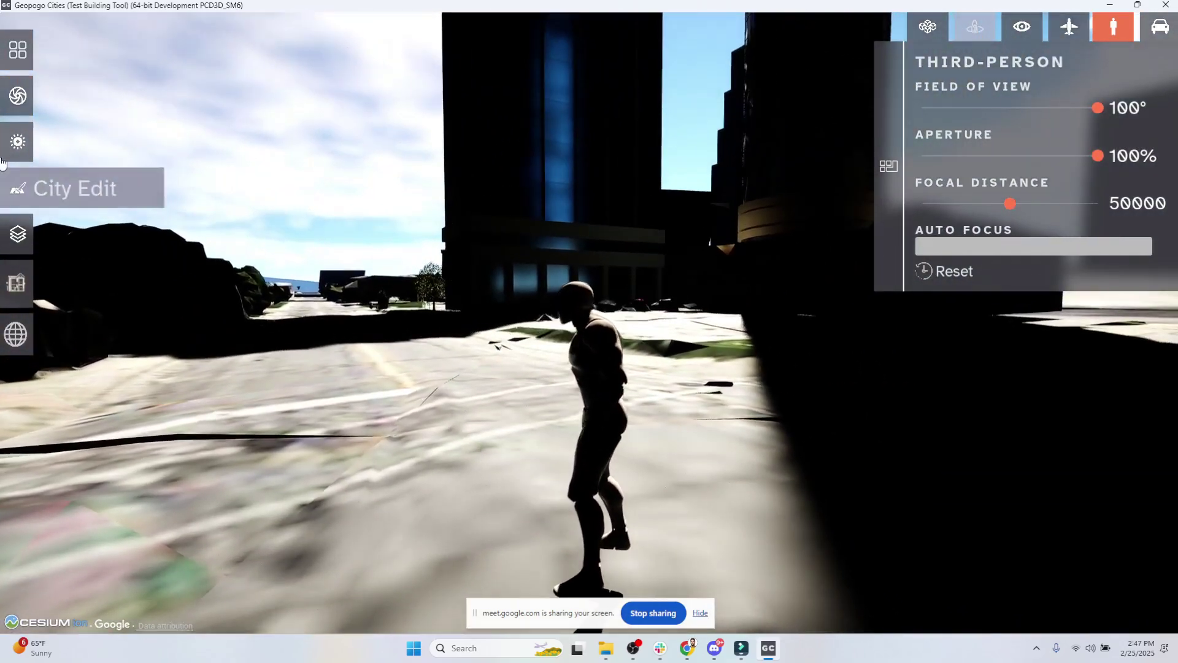
# Shift the time of day earlier, to before noon, and close the Time settings.
pyautogui.click(17, 145)
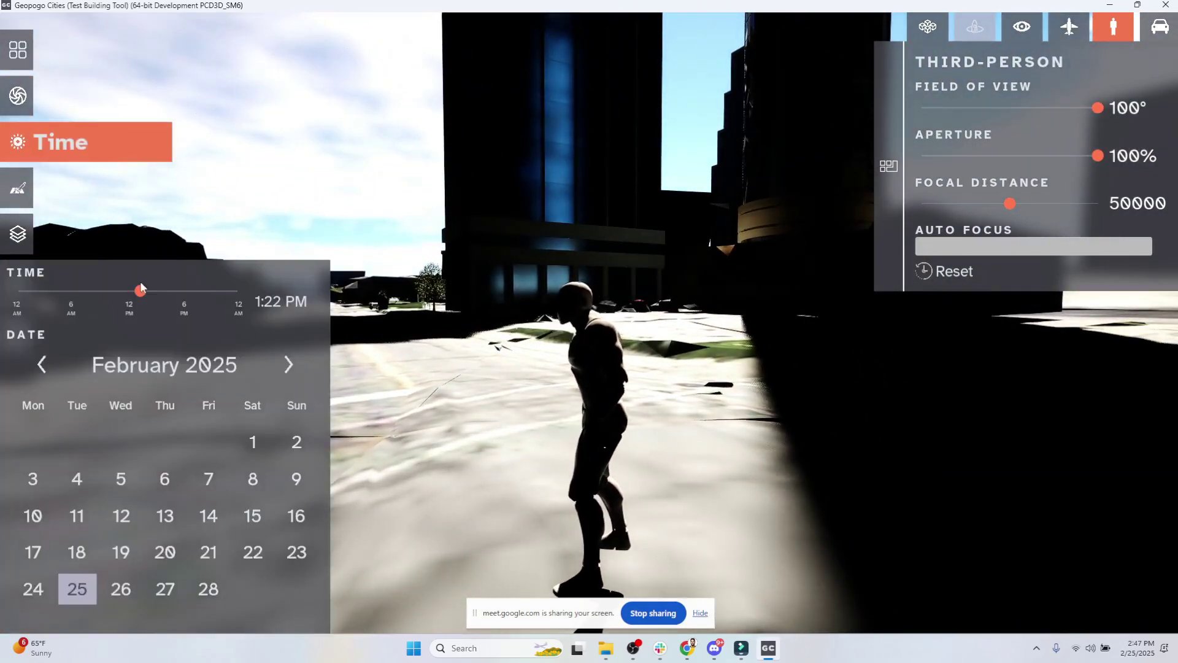
pyautogui.moveTo(140, 291); pyautogui.dragTo(116, 291)
pyautogui.click(67, 141)
# Walk the third-person character further through the street and look around at the surrounding buildings.
pyautogui.moveTo(184, 246); pyautogui.dragTo(380, 307)
pyautogui.press('w')
pyautogui.press('w')
pyautogui.moveTo(589, 331); pyautogui.dragTo(332, 332)
pyautogui.press('w')
pyautogui.press('w')
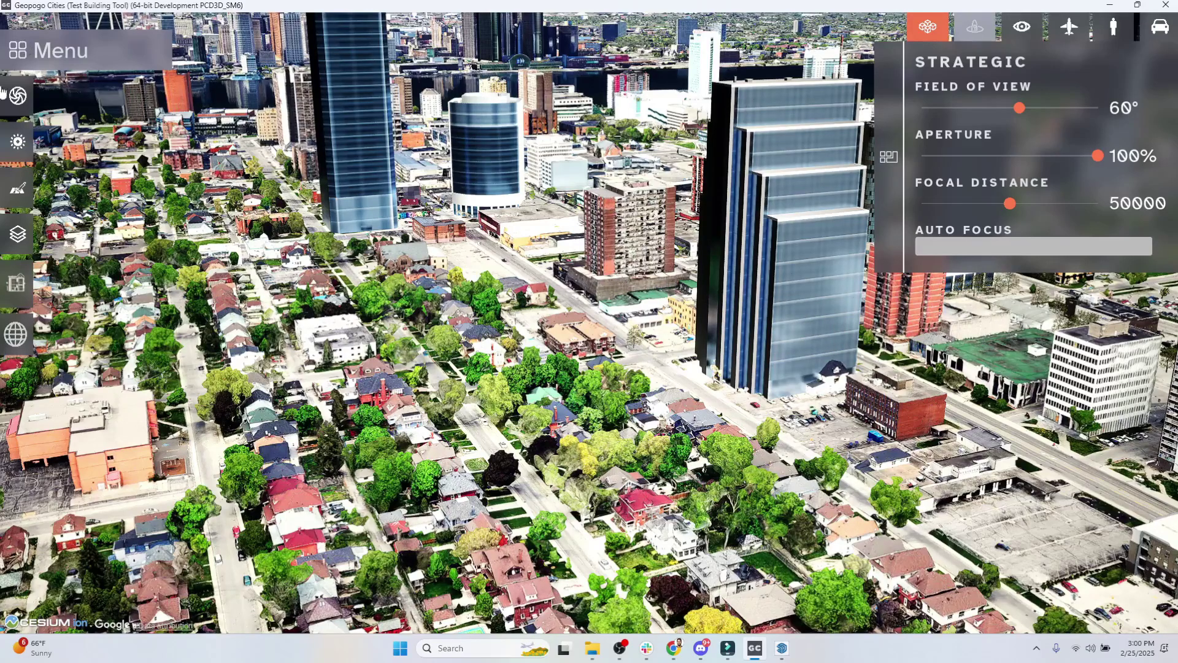
# Import a high-rise building model in glTF/glb format from the test2 folder on the Desktop.
pyautogui.click(38, 51)
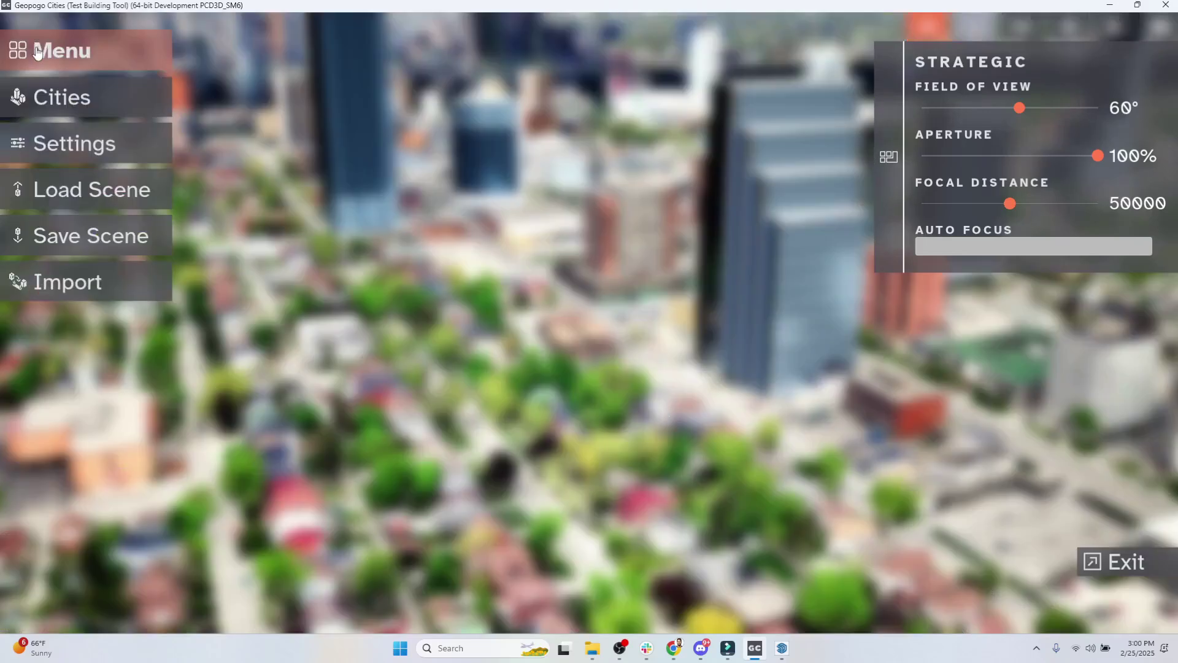
pyautogui.click(84, 282)
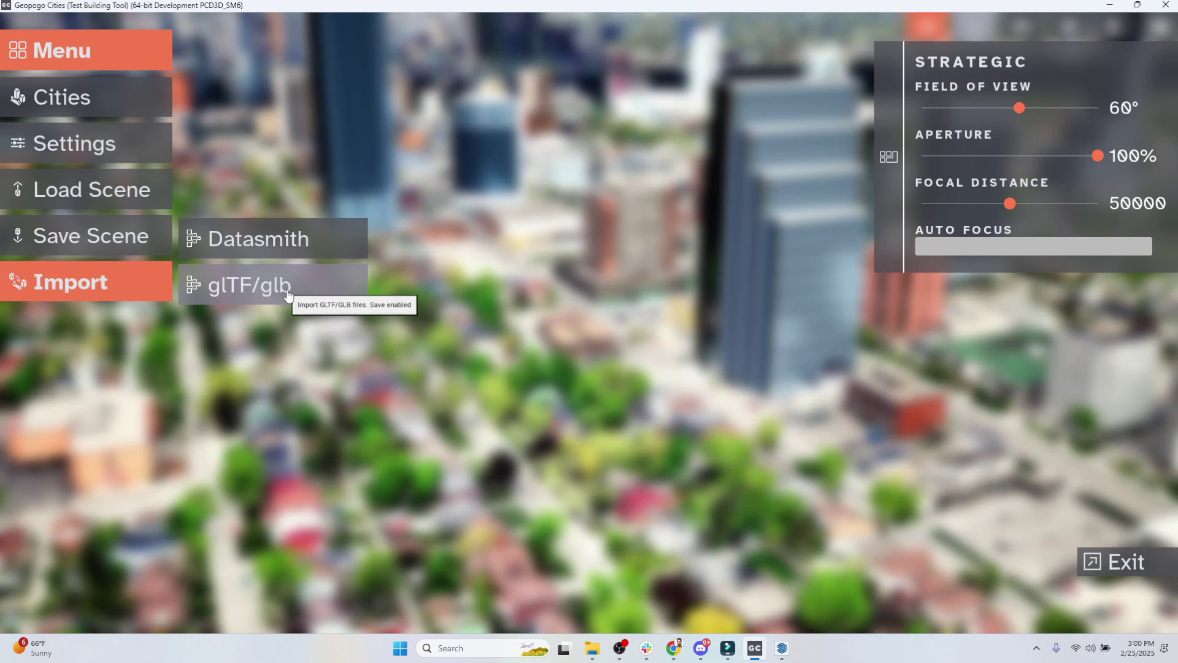
pyautogui.click(256, 282)
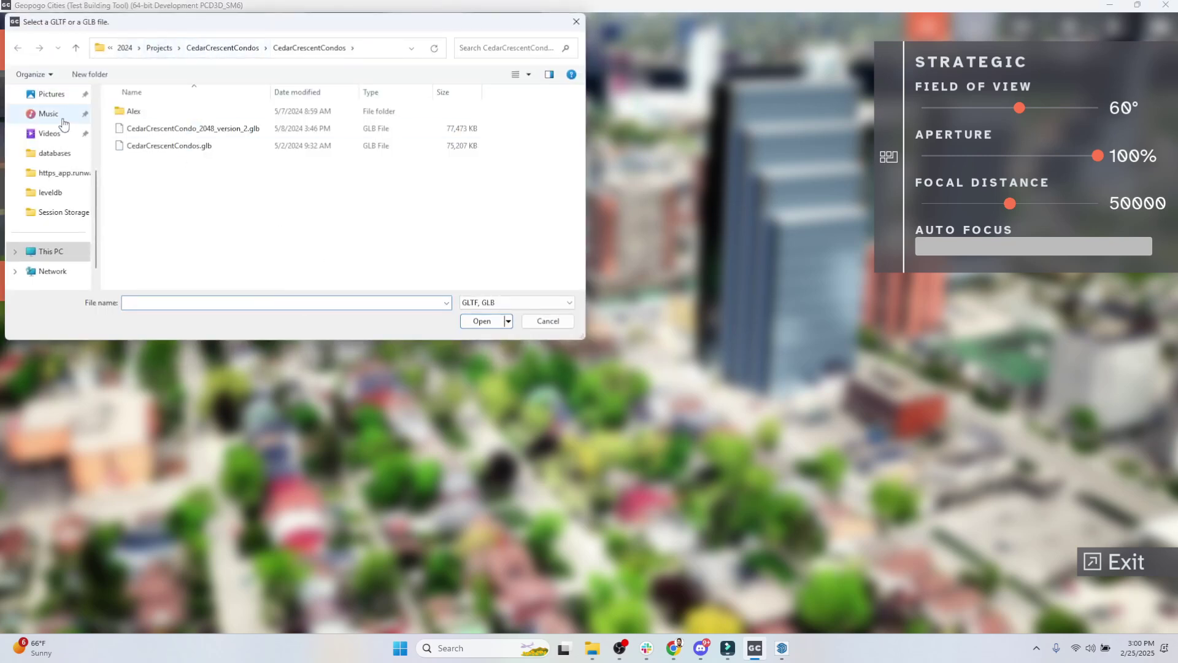
pyautogui.click(49, 176)
pyautogui.scroll(-1, 297, 175)
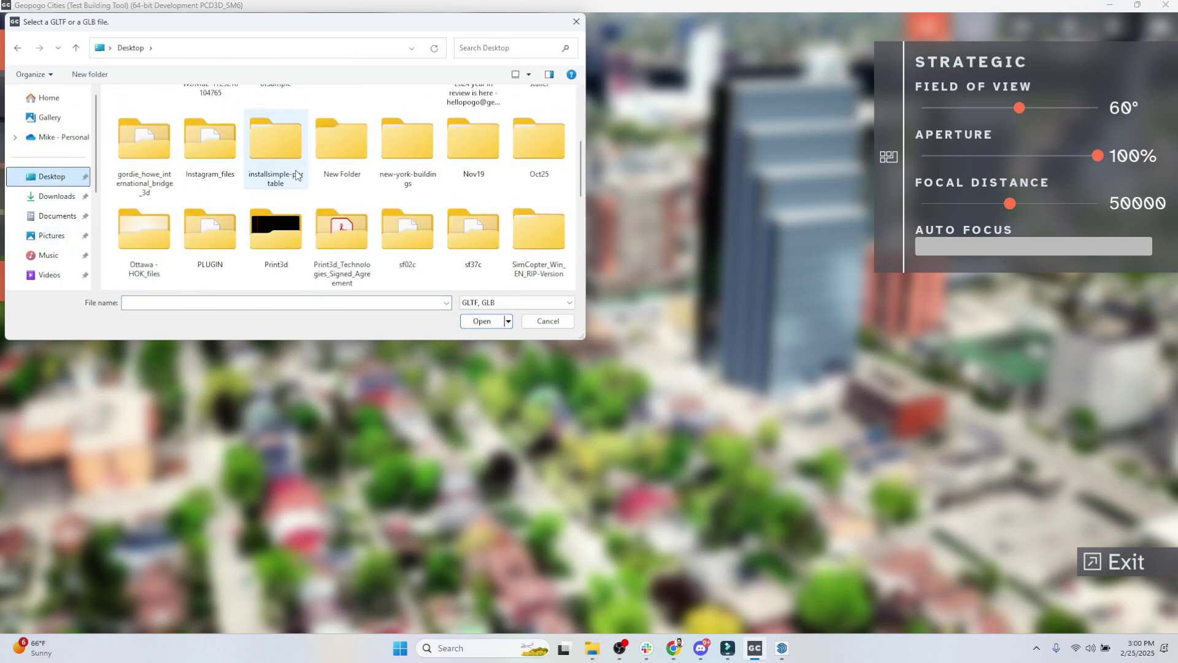
pyautogui.scroll(-2, 414, 250)
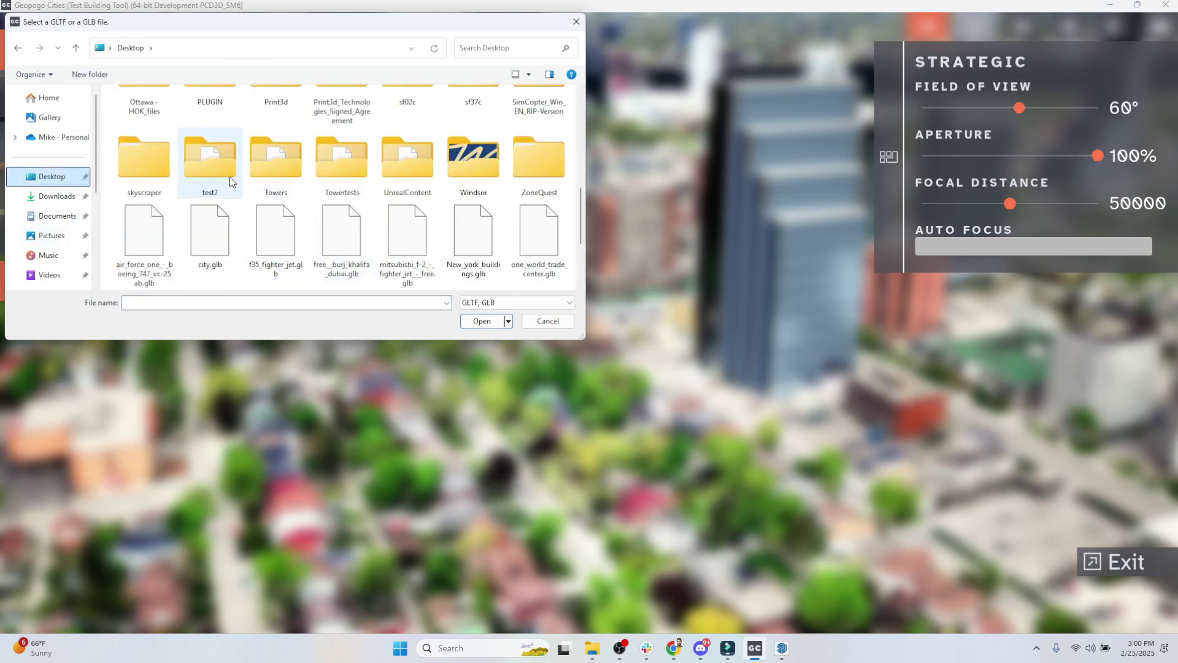
pyautogui.doubleClick(230, 182)
pyautogui.scroll(-1, 216, 219)
pyautogui.doubleClick(146, 249)
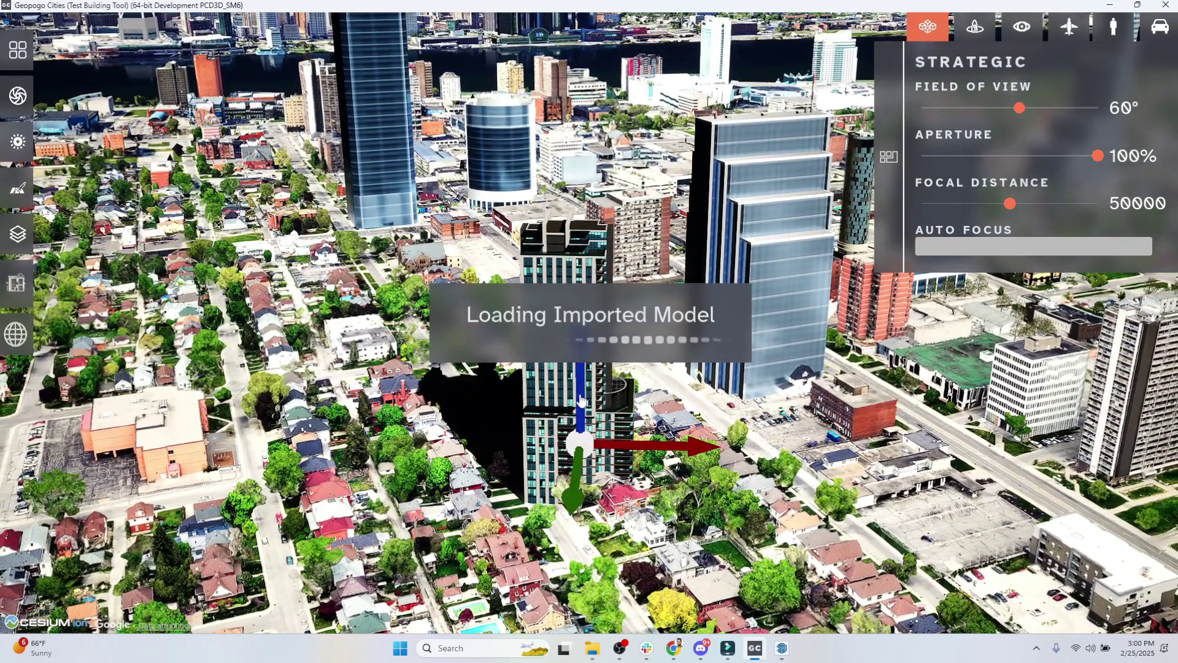
# Raise the imported high-rise out of the ground and move it to a lot beside the street.
pyautogui.moveTo(581, 400); pyautogui.dragTo(580, 249)
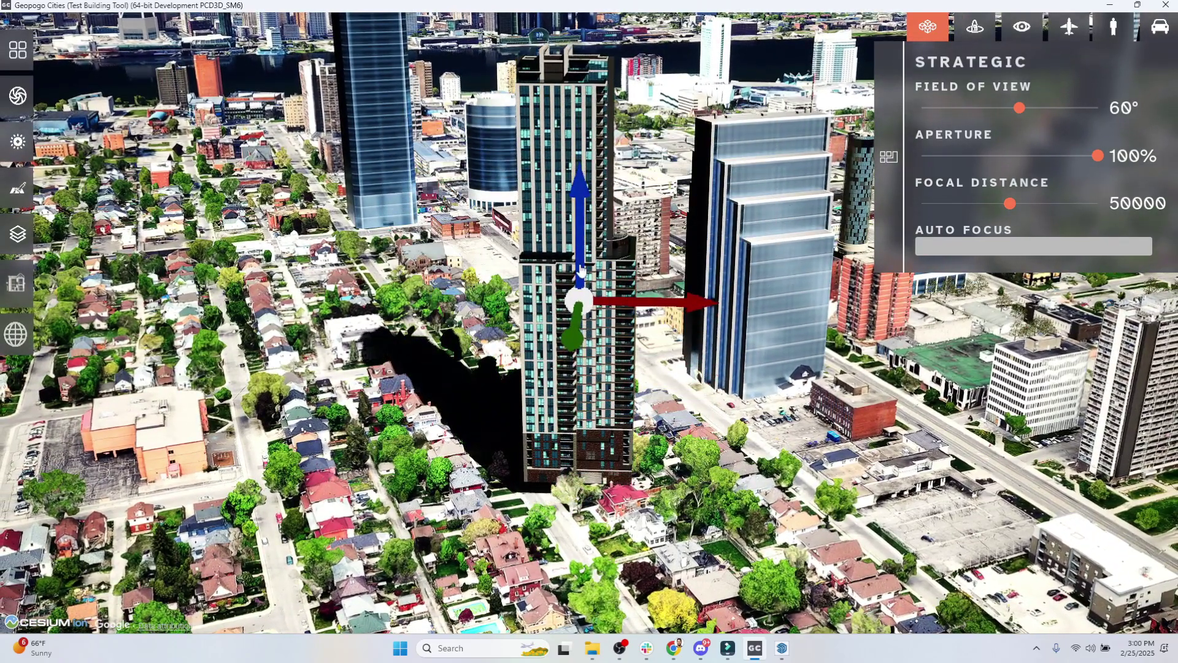
pyautogui.moveTo(675, 300); pyautogui.dragTo(638, 300)
pyautogui.moveTo(549, 264); pyautogui.dragTo(549, 292)
pyautogui.moveTo(539, 368)
pyautogui.mouseDown()
pyautogui.moveTo(528, 423)
pyautogui.moveTo(547, 337)
pyautogui.moveTo(514, 432)
pyautogui.moveTo(538, 363)
pyautogui.mouseUp()
pyautogui.moveTo(586, 318); pyautogui.dragTo(626, 318)
pyautogui.moveTo(681, 335); pyautogui.dragTo(701, 395, button='right')
pyautogui.moveTo(563, 390); pyautogui.dragTo(565, 171)
# Rotate the imported high-rise about its vertical axis to line it up with the street, and deselect it.
pyautogui.press('w')
pyautogui.press('a')
pyautogui.press('s')
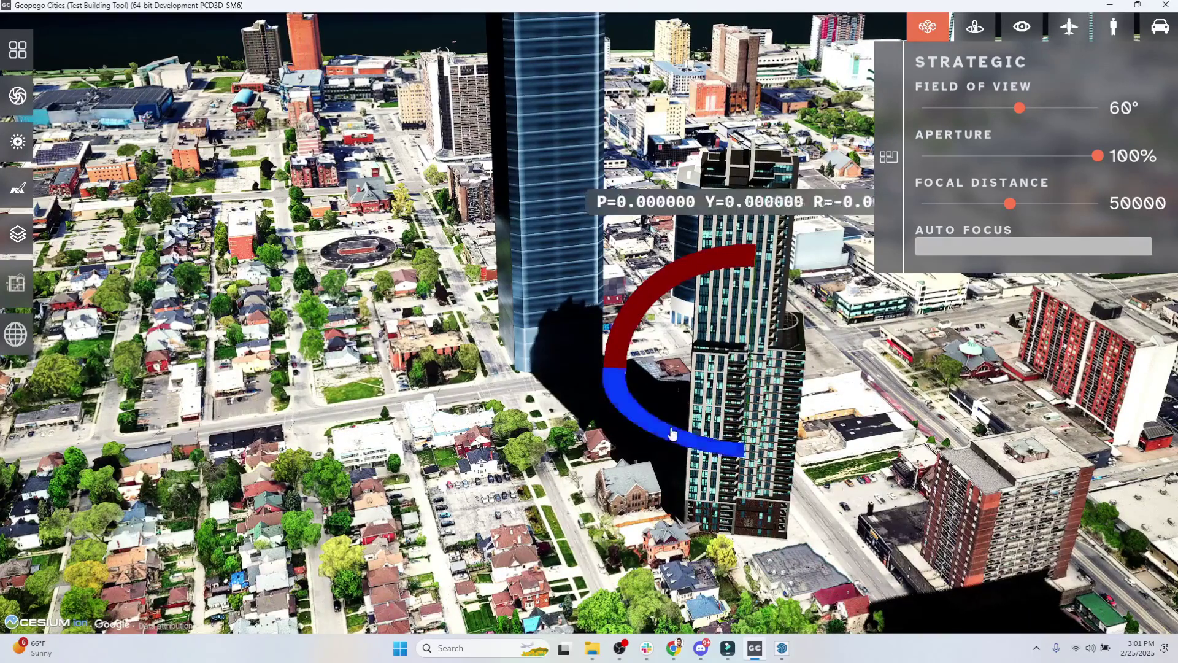
pyautogui.moveTo(676, 433); pyautogui.dragTo(718, 435)
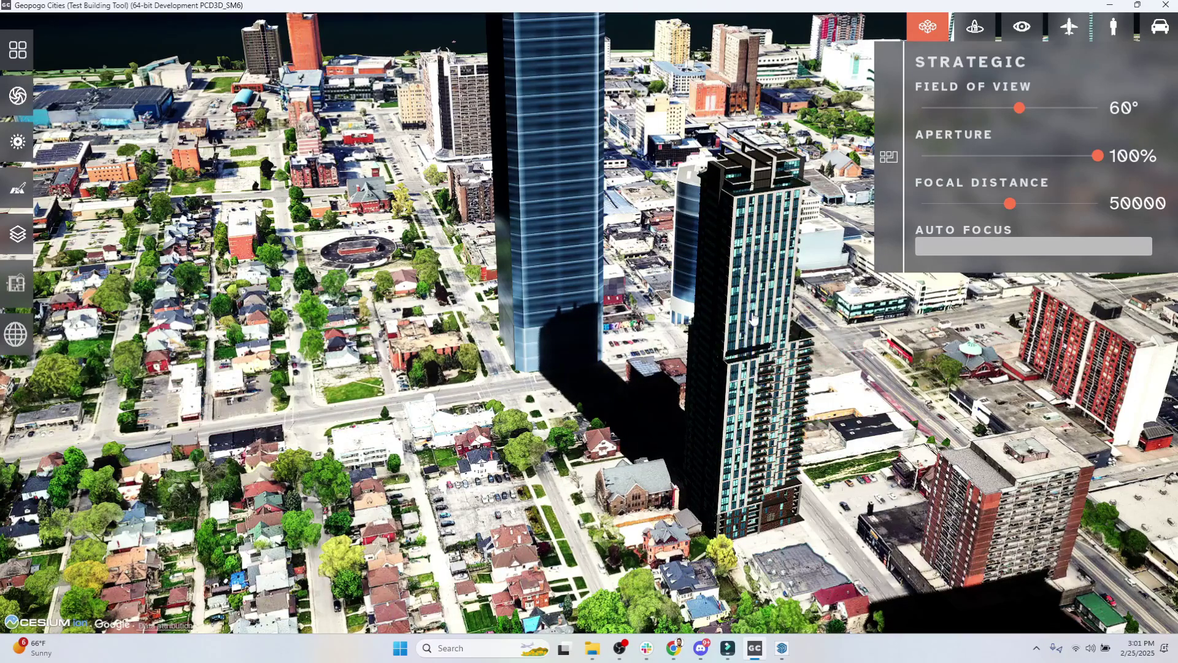
pyautogui.moveTo(746, 348)
pyautogui.mouseDown()
pyautogui.moveTo(749, 322)
pyautogui.moveTo(750, 368)
pyautogui.moveTo(753, 347)
pyautogui.mouseUp()
pyautogui.moveTo(713, 422); pyautogui.dragTo(719, 424)
pyautogui.click(677, 429)
pyautogui.press('a')
pyautogui.press('d')
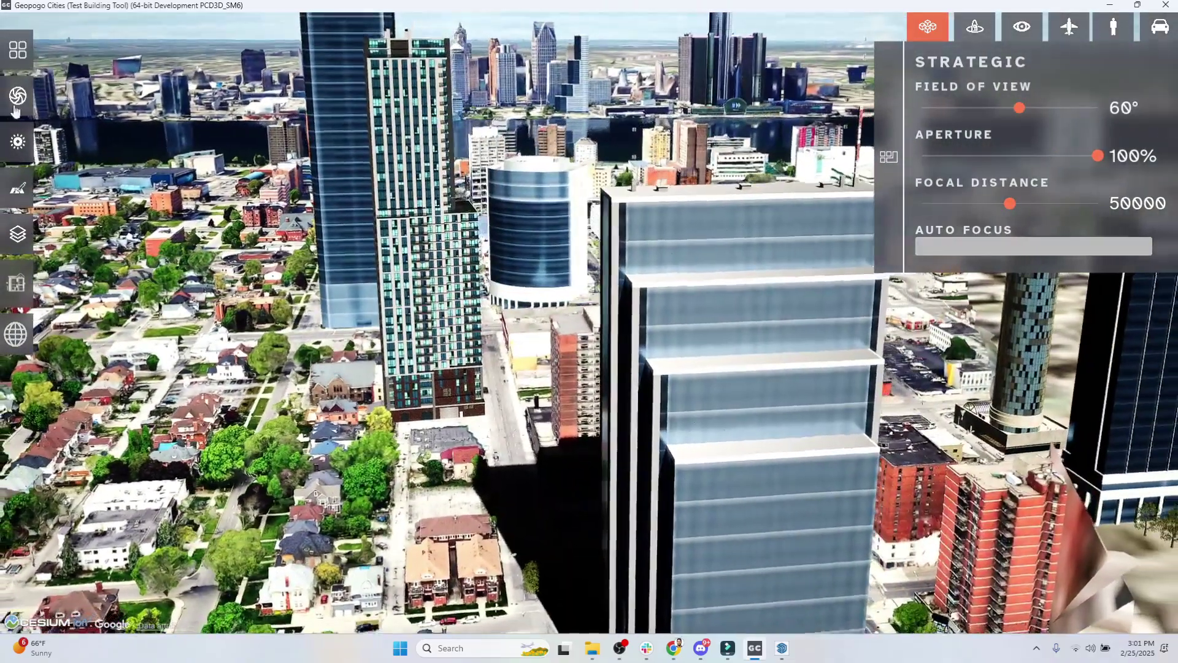
# Review the graphics settings and close the main menu.
pyautogui.click(18, 50)
pyautogui.click(85, 144)
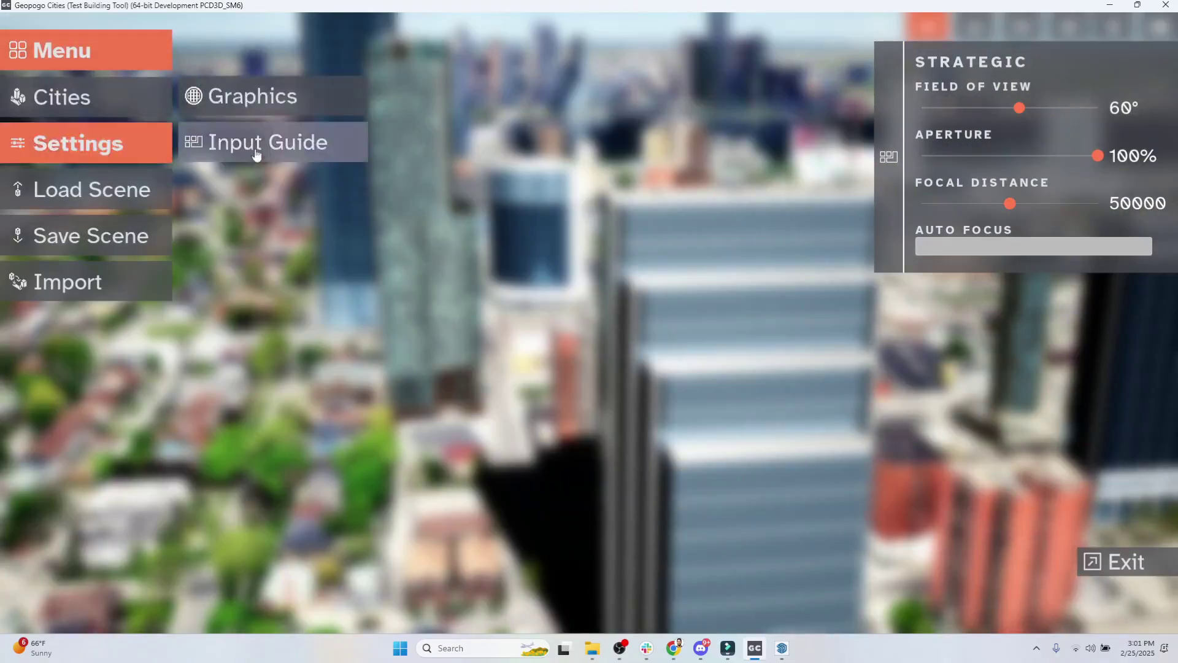
pyautogui.click(252, 96)
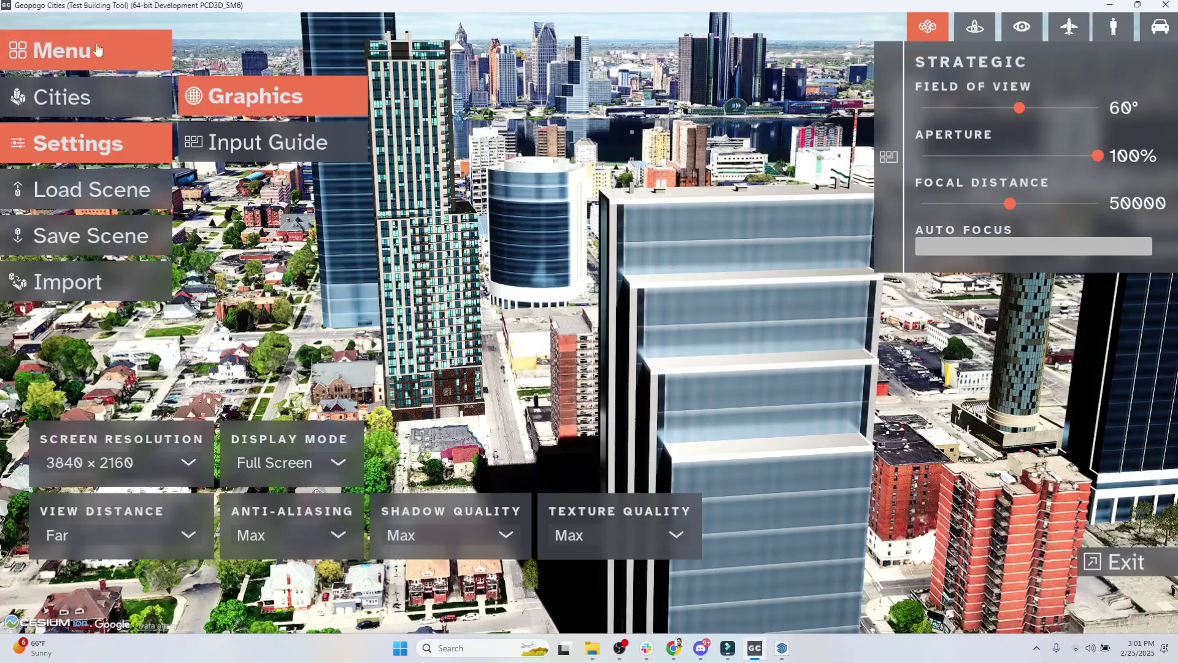
pyautogui.click(95, 54)
# Delete the stepped glass skyscraper in the foreground.
pyautogui.moveTo(638, 356); pyautogui.dragTo(689, 376, button='right')
pyautogui.click(728, 389)
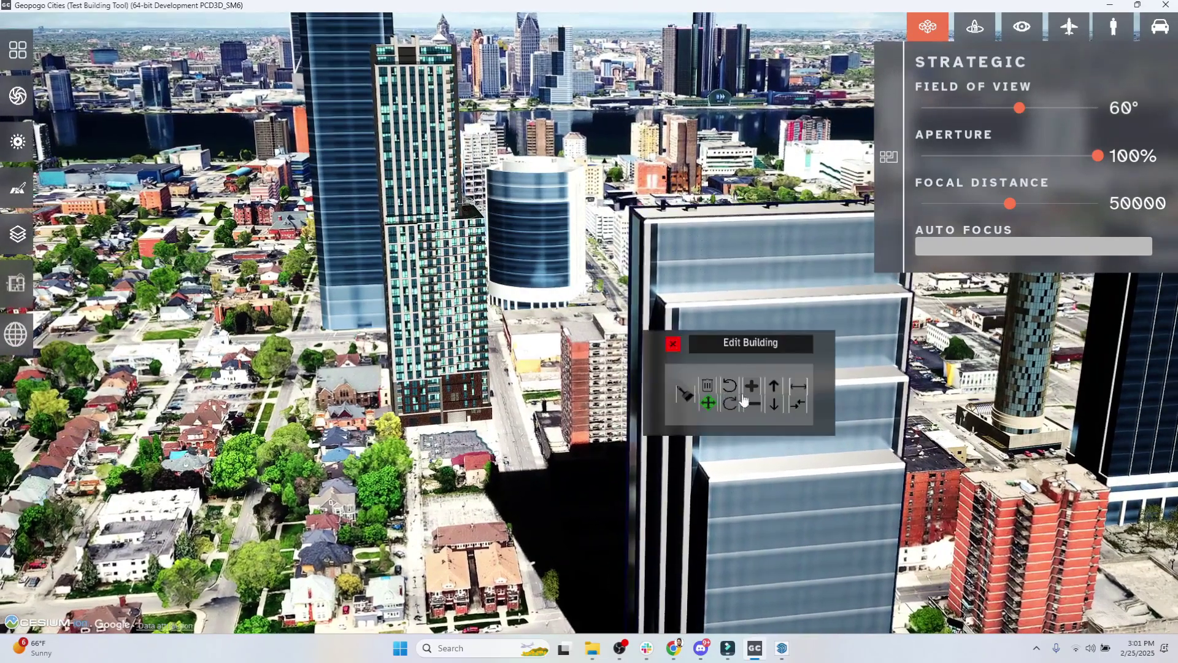
pyautogui.click(704, 384)
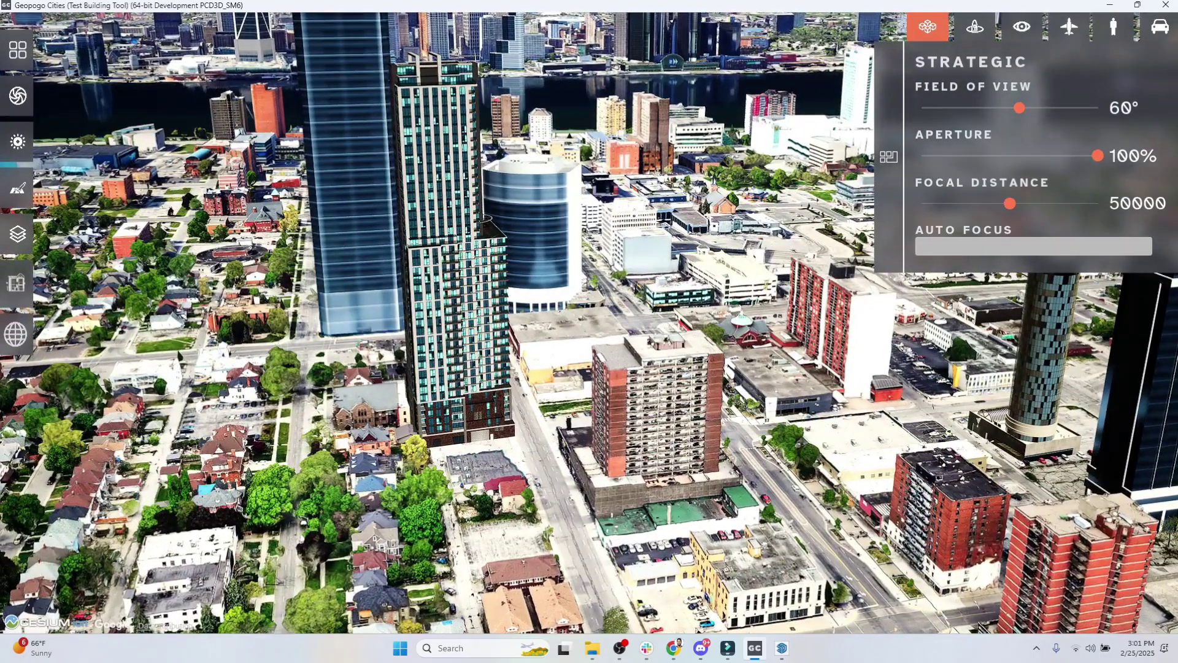
# Delete the very tall glass skyscraper behind the imported high-rise and the round glass tower next to it.
pyautogui.click(672, 387)
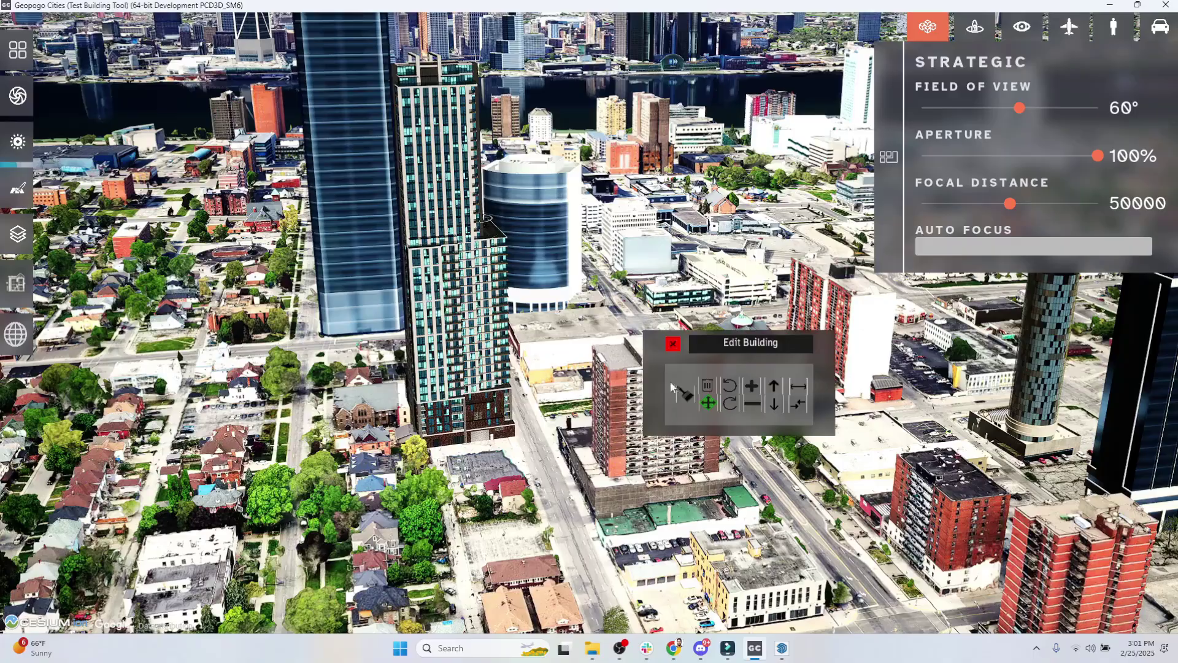
pyautogui.click(707, 385)
pyautogui.click(531, 239)
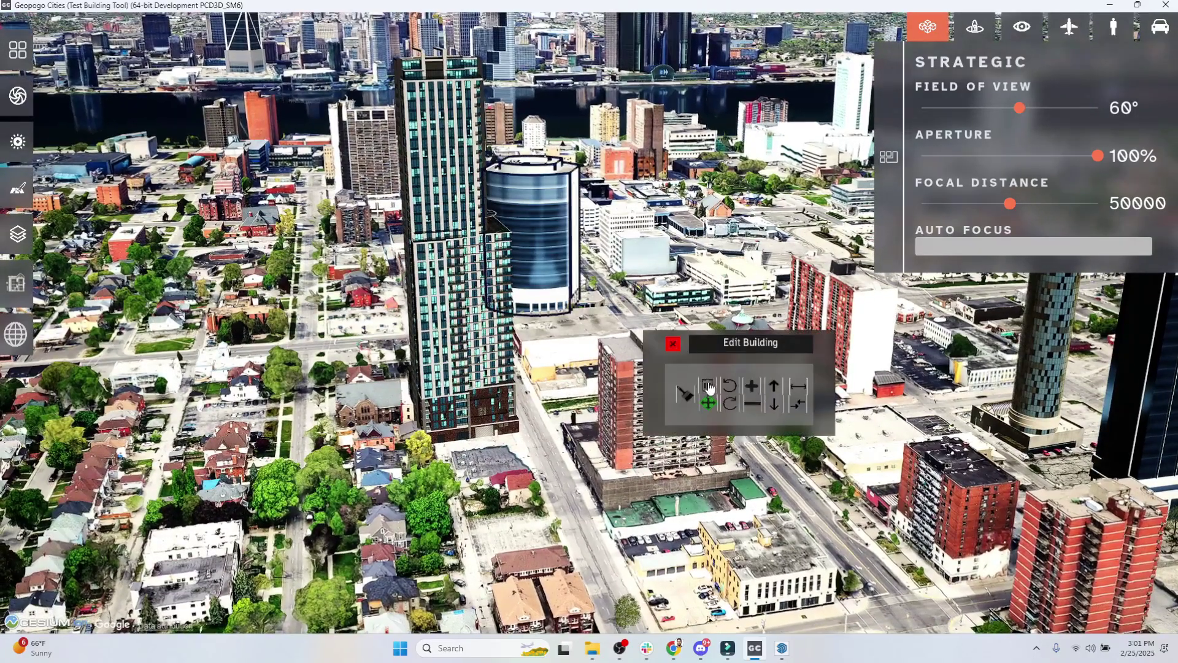
pyautogui.click(707, 386)
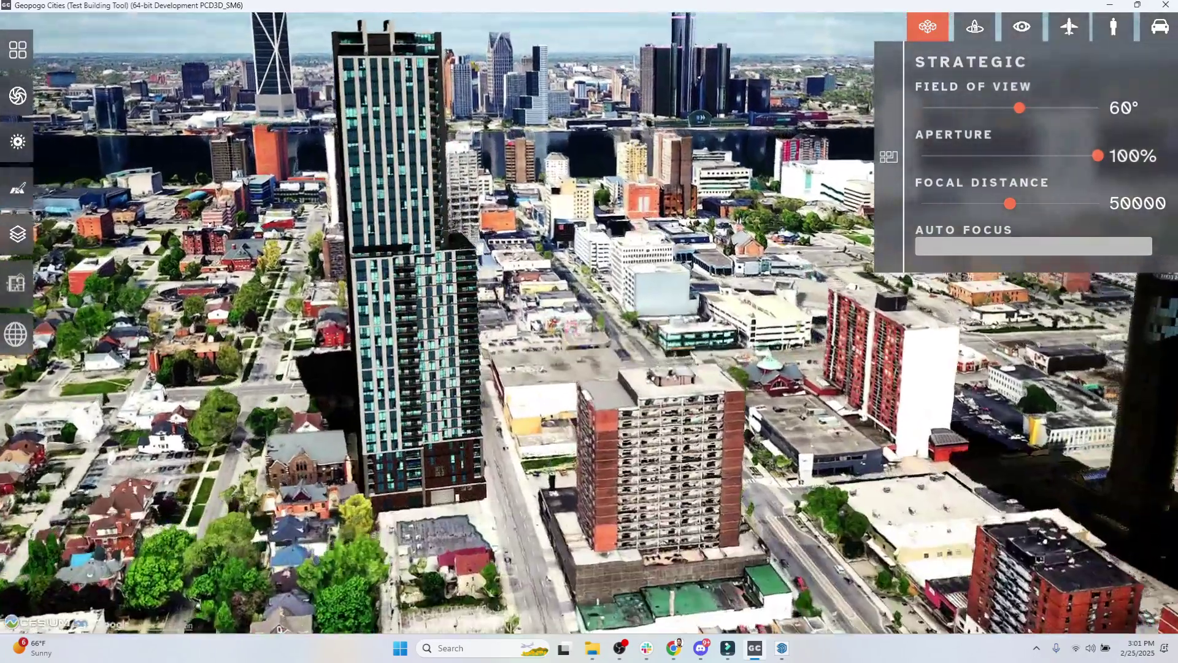
# Fly around the city in Free-Fly mode, frame the imported high-rise against the skyline and capture a screenshot.
pyautogui.scroll(-3, 614, 374)
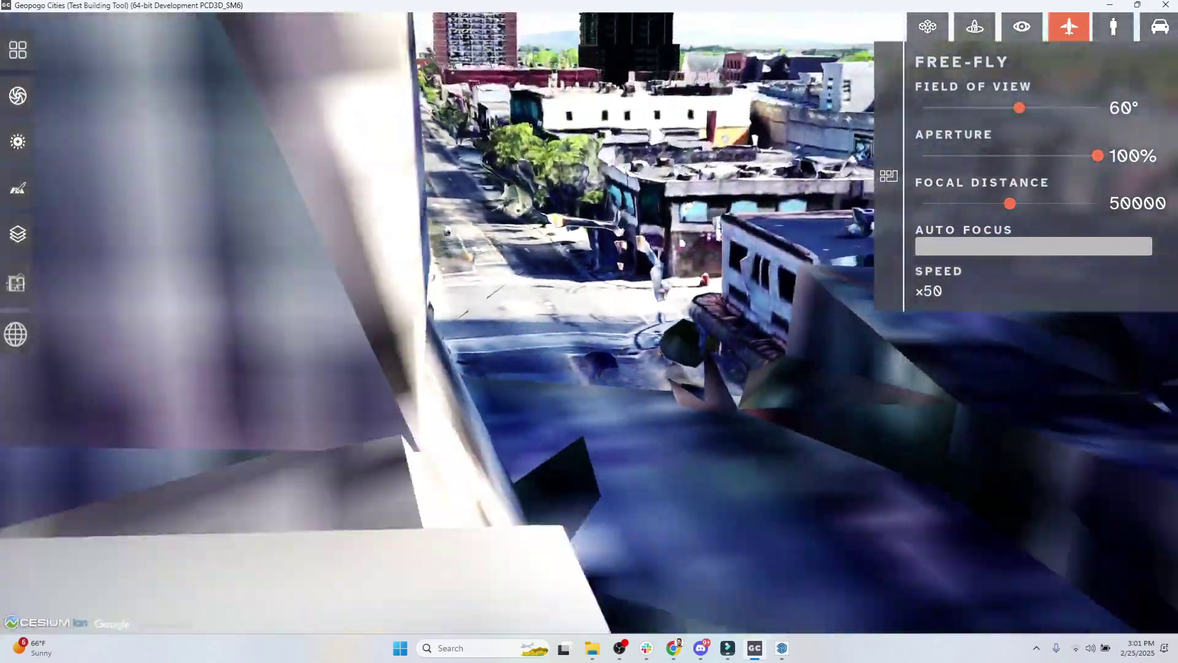
pyautogui.press('s')
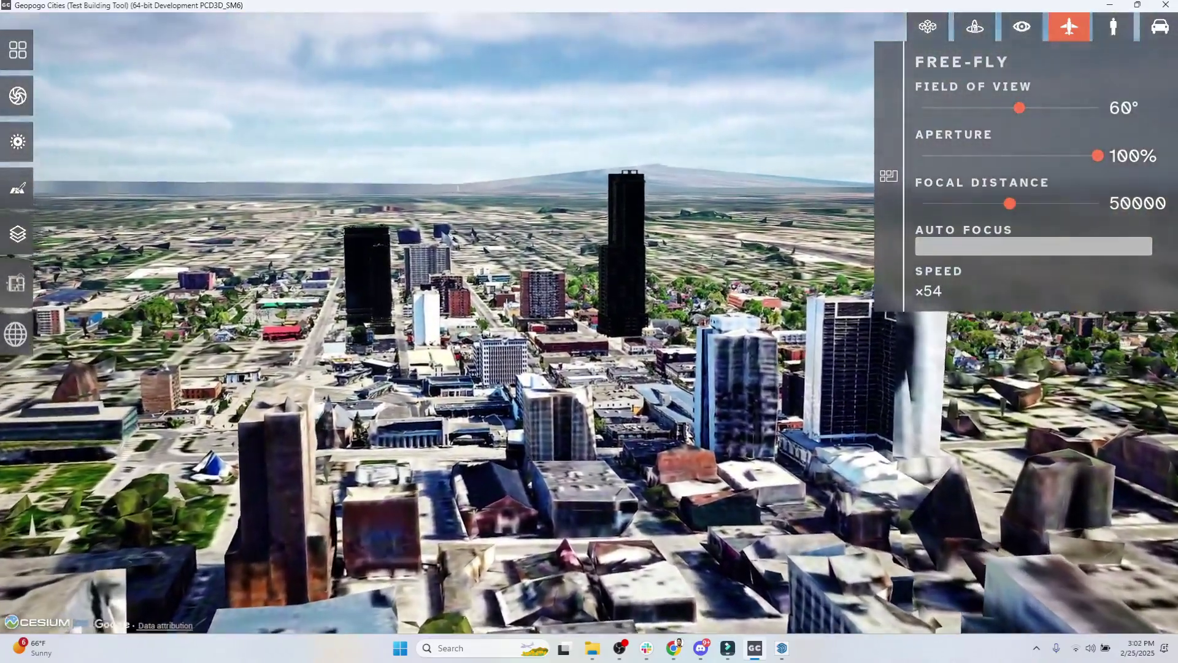
pyautogui.press('w')
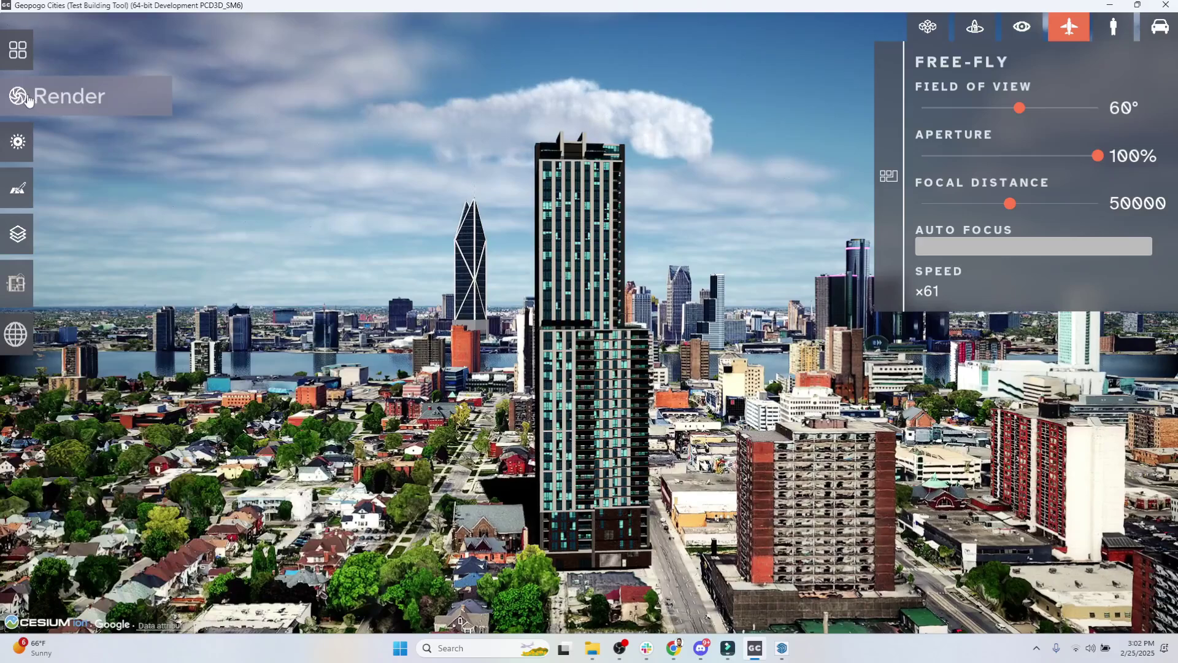
pyautogui.click(28, 99)
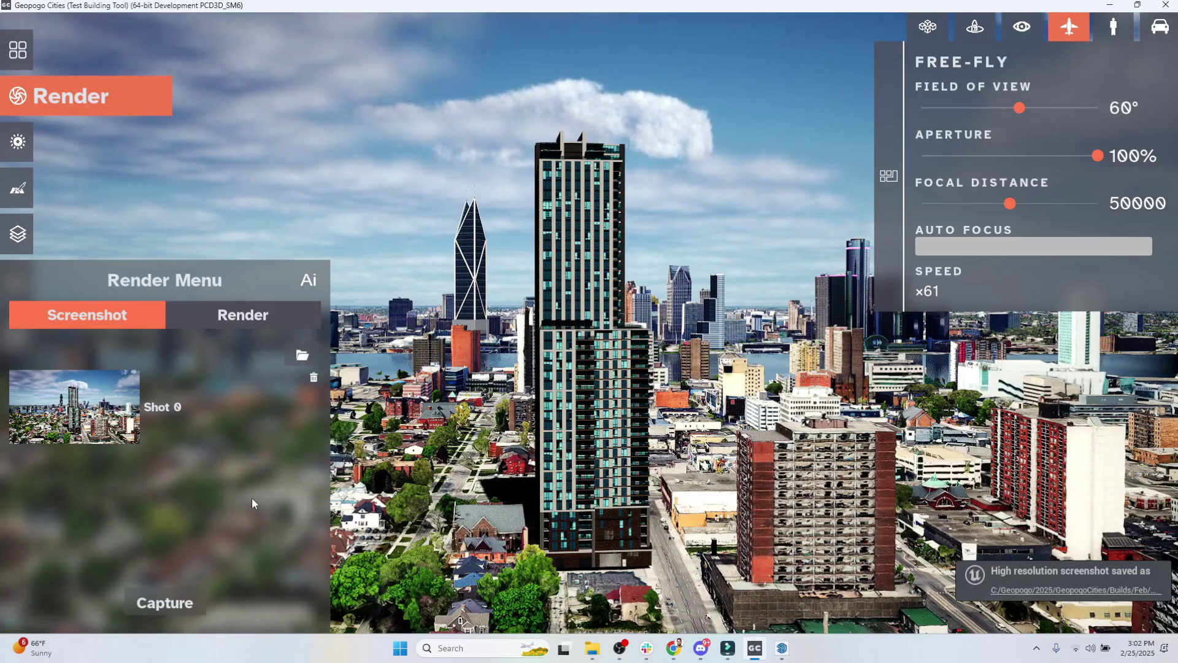
# Configure the render output as png at 1920x1080 with a sample count of 128 and path tracing on, and close the render settings.
pyautogui.click(237, 314)
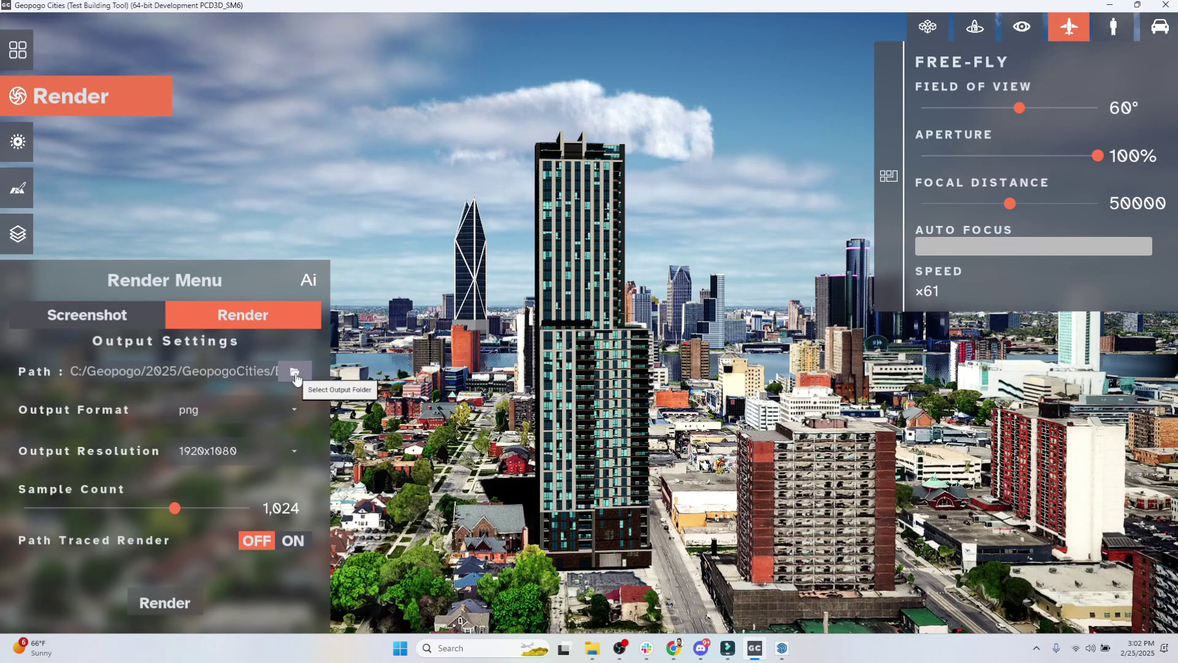
pyautogui.click(240, 410)
pyautogui.click(221, 429)
pyautogui.click(204, 454)
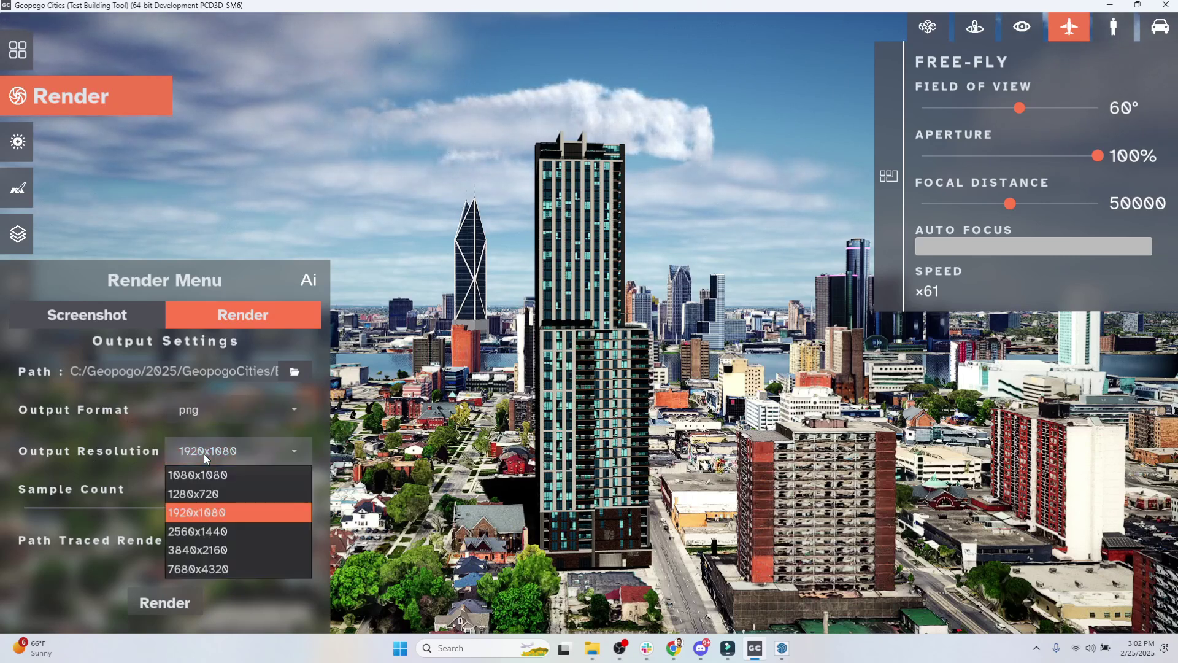
pyautogui.click(204, 454)
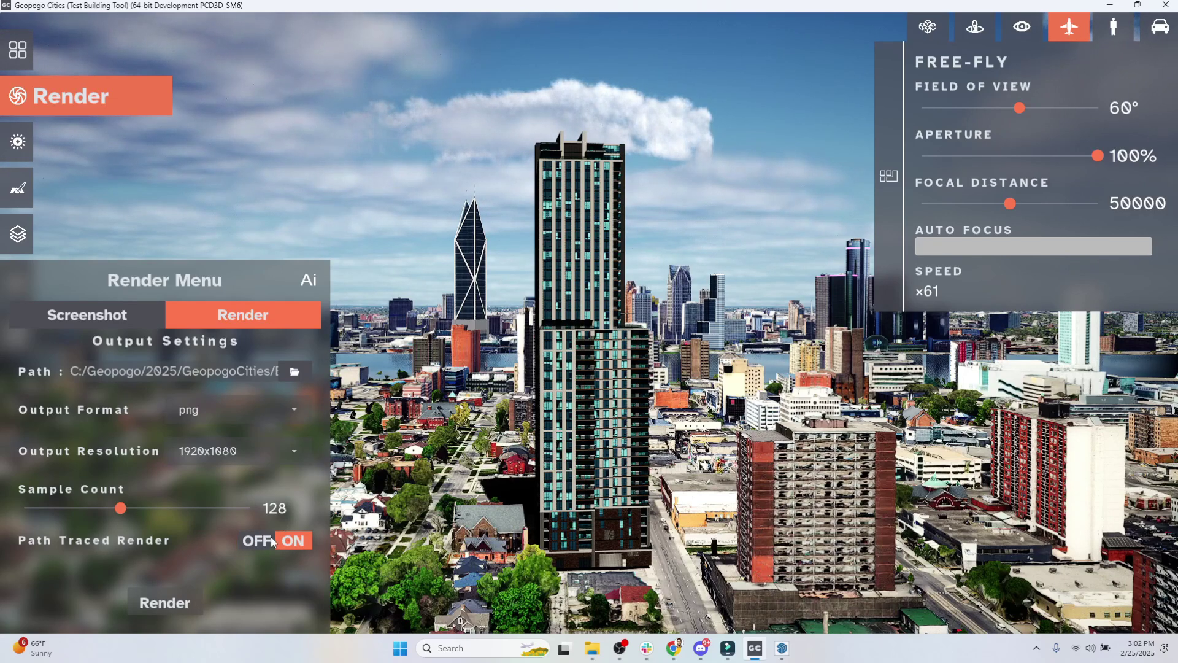
pyautogui.click(86, 100)
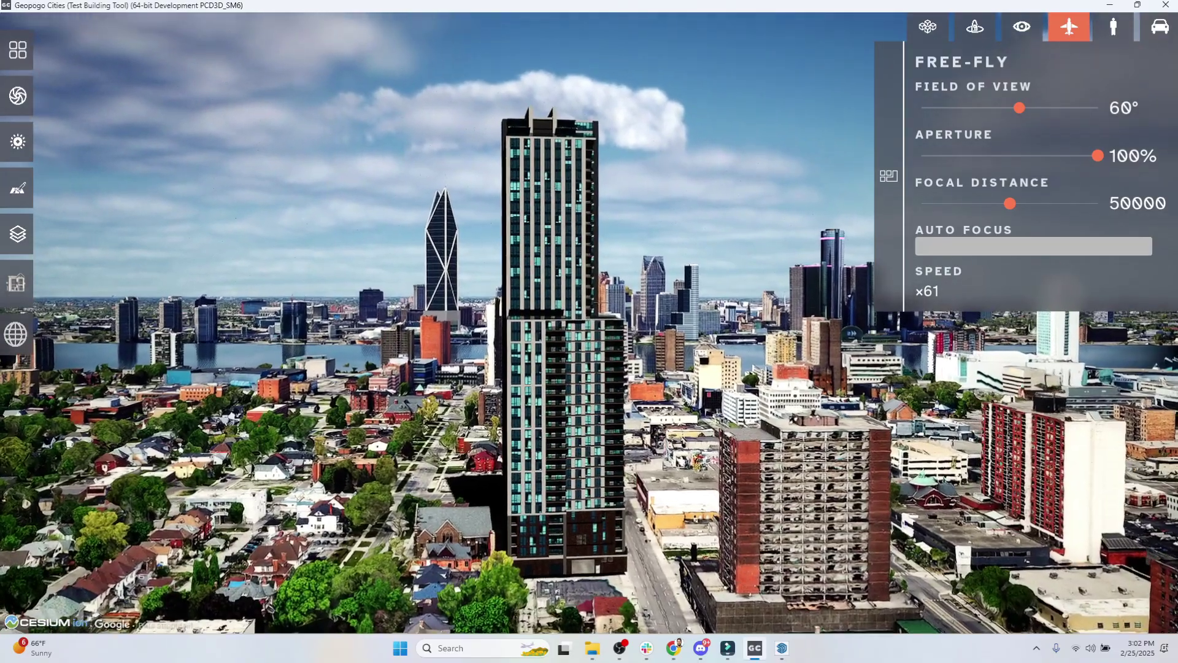
# Fly up to the imported high-rise's upper terrace and switch to the Third-Person camera there.
pyautogui.press('w')
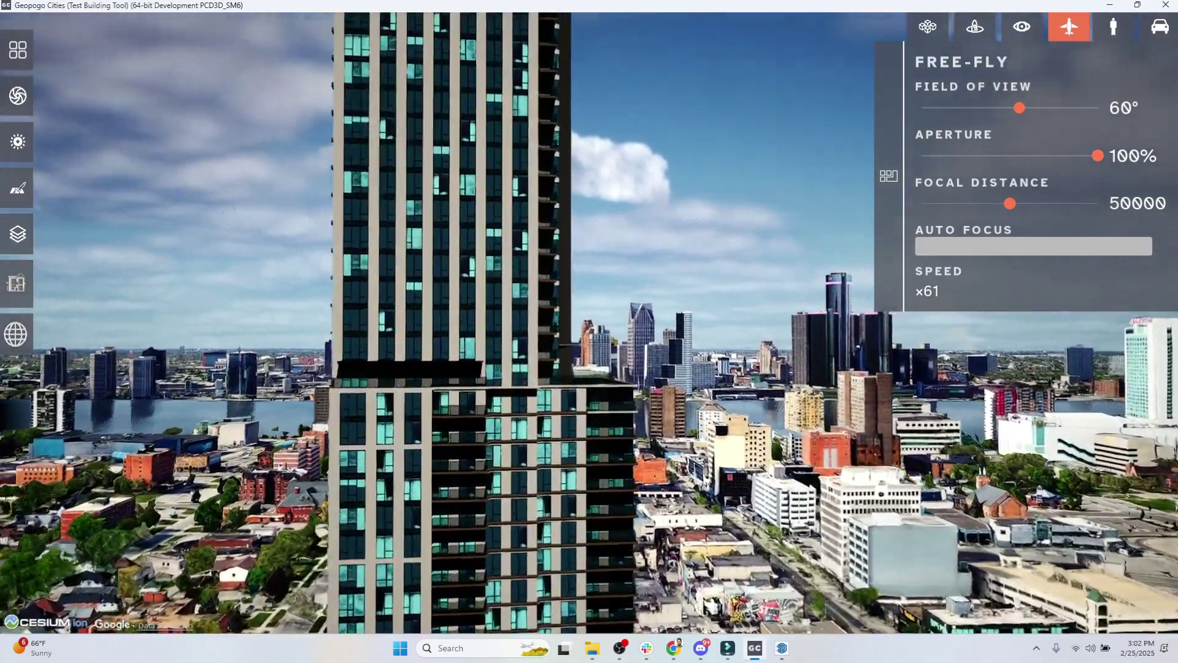
pyautogui.press('w')
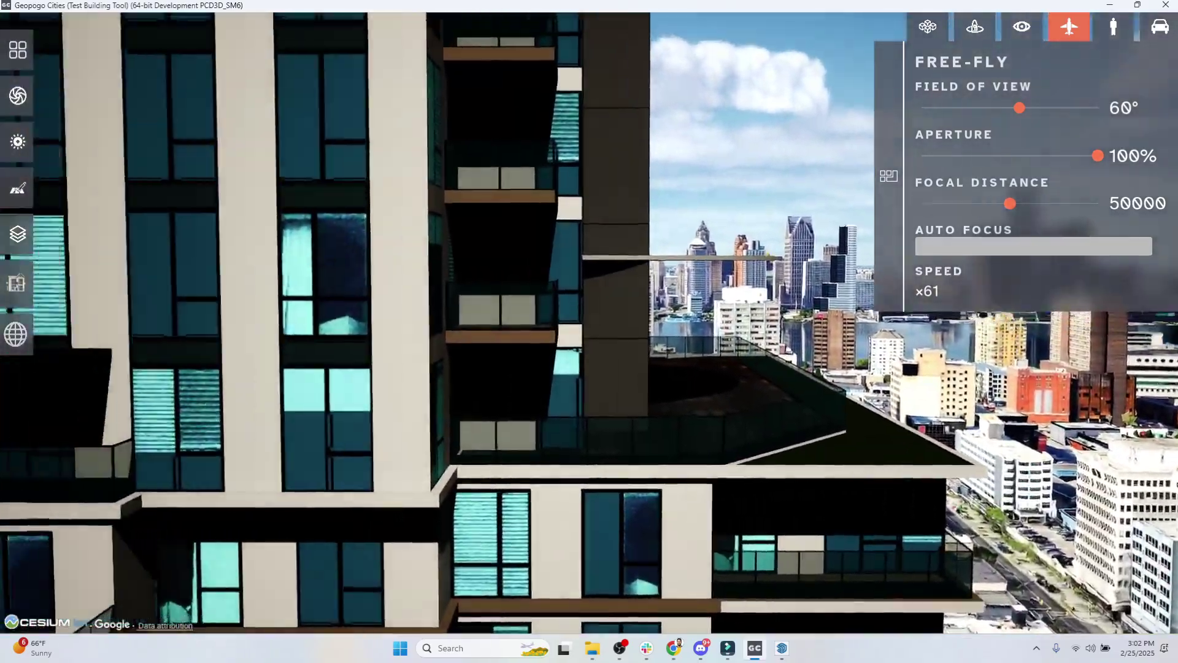
pyautogui.press('w')
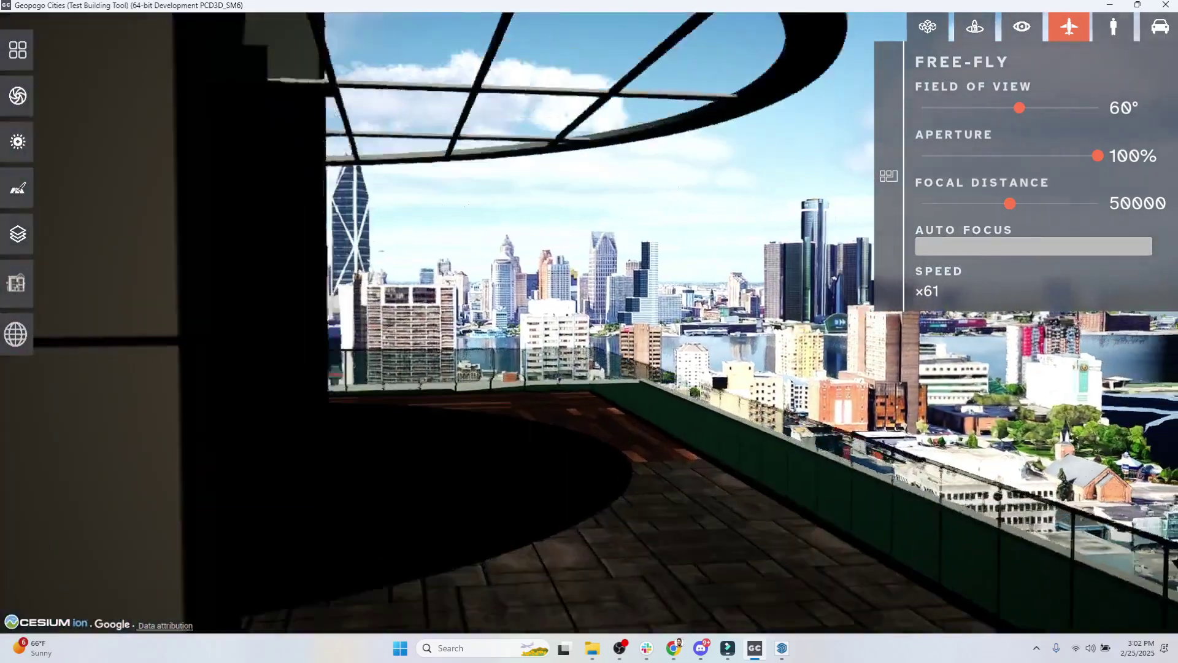
pyautogui.press('w')
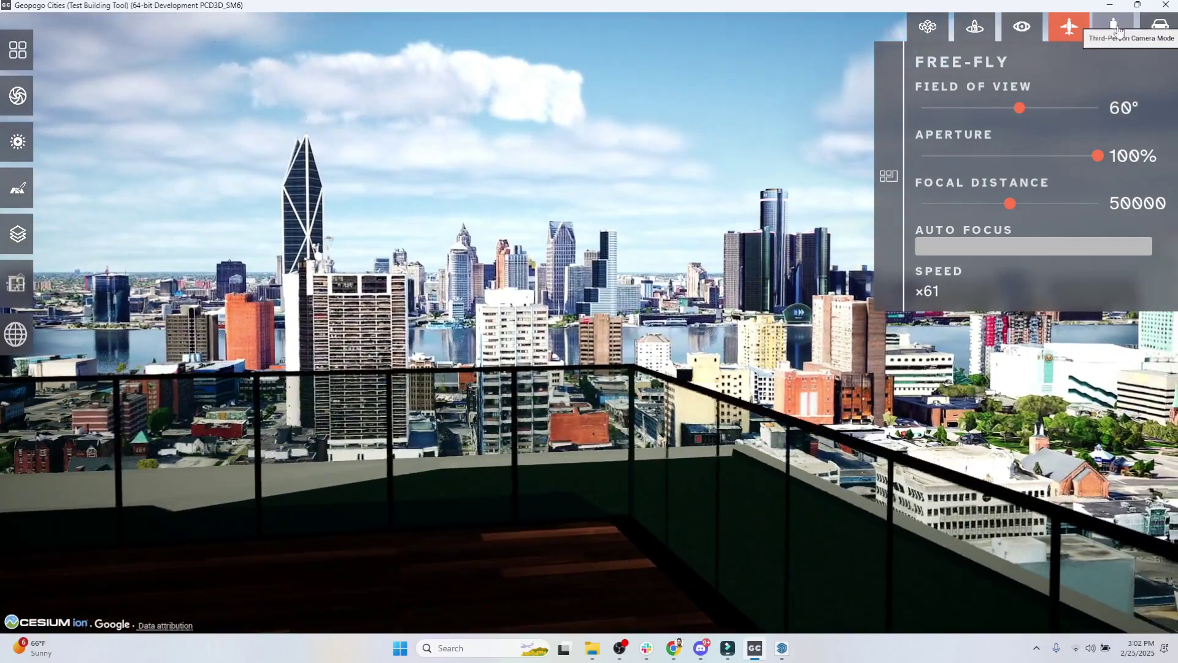
pyautogui.click(1114, 28)
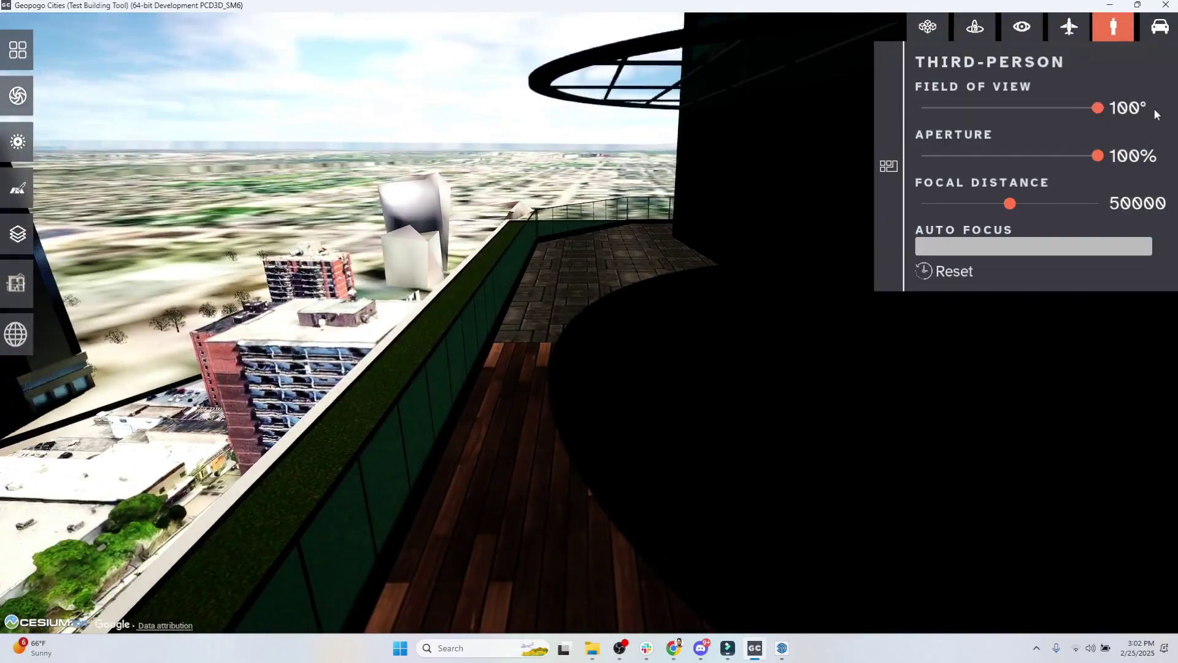
# Turn and walk the character toward the skyline, and adjust the time of day to an earlier morning hour.
pyautogui.moveTo(1154, 110); pyautogui.dragTo(448, 297, button='right')
pyautogui.press('w')
pyautogui.click(32, 114)
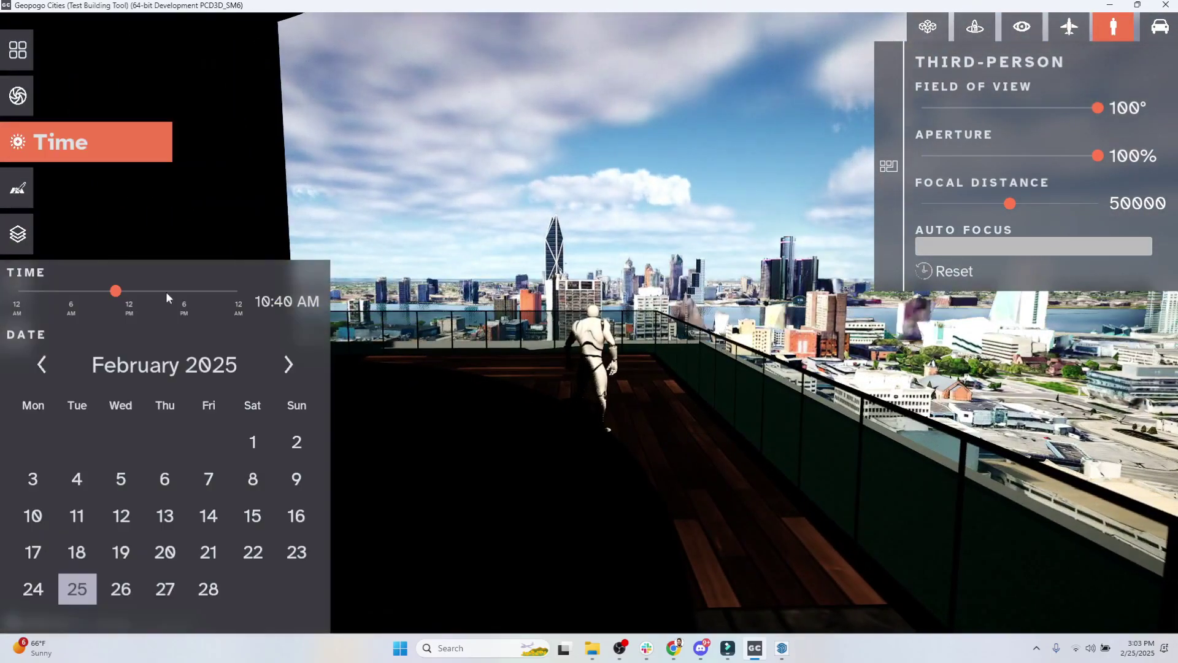
pyautogui.moveTo(160, 293); pyautogui.dragTo(104, 291)
pyautogui.click(94, 148)
# Walk the character along the terrace to inspect the decking, canopy and shadows in third-person view.
pyautogui.press('w')
pyautogui.press('w')
pyautogui.press('a')
pyautogui.press('w')
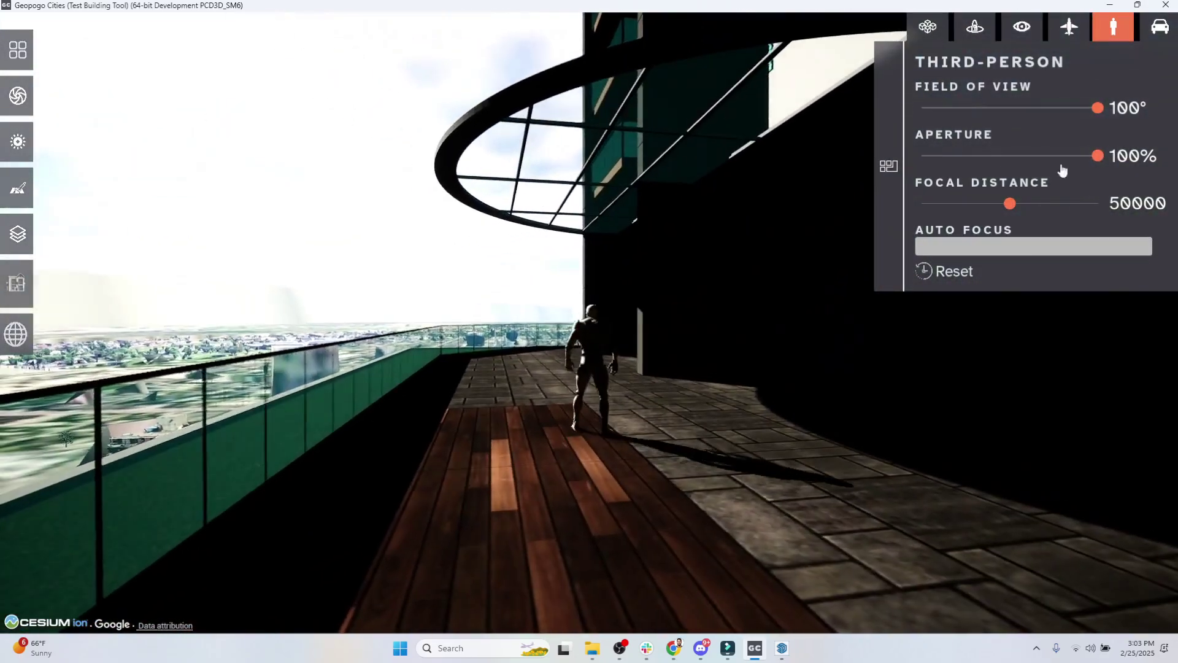
# Switch to the First-Person camera, set its field of view to 100°, and look around from the terrace.
pyautogui.click(1022, 27)
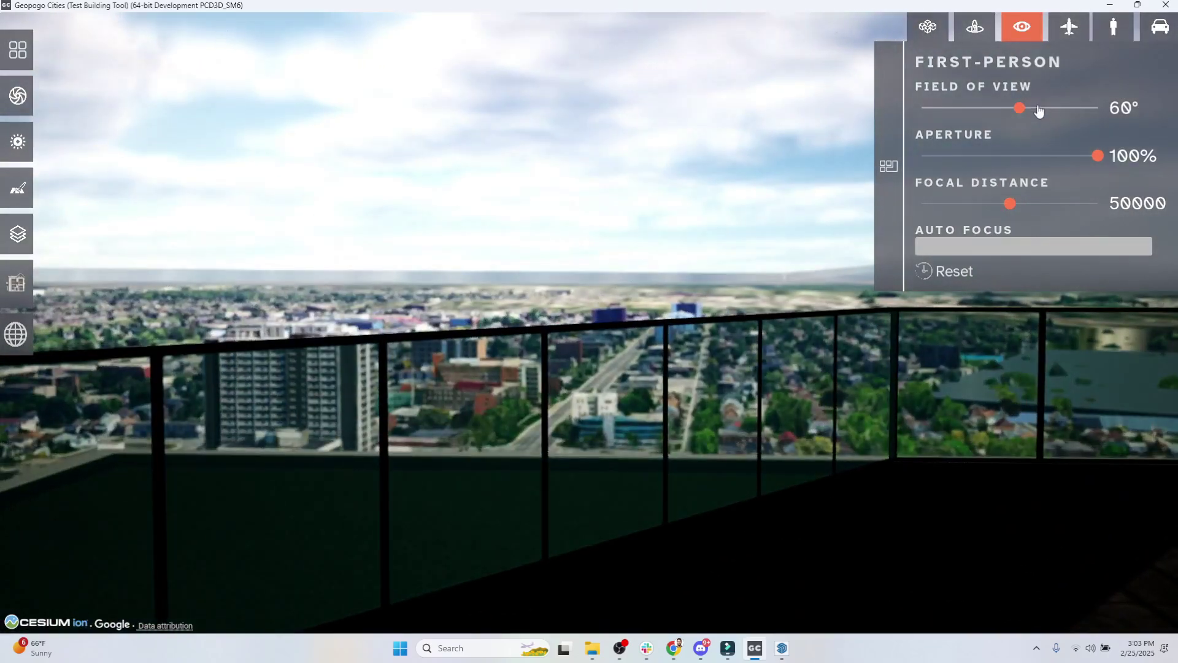
pyautogui.moveTo(1039, 109); pyautogui.dragTo(1099, 108)
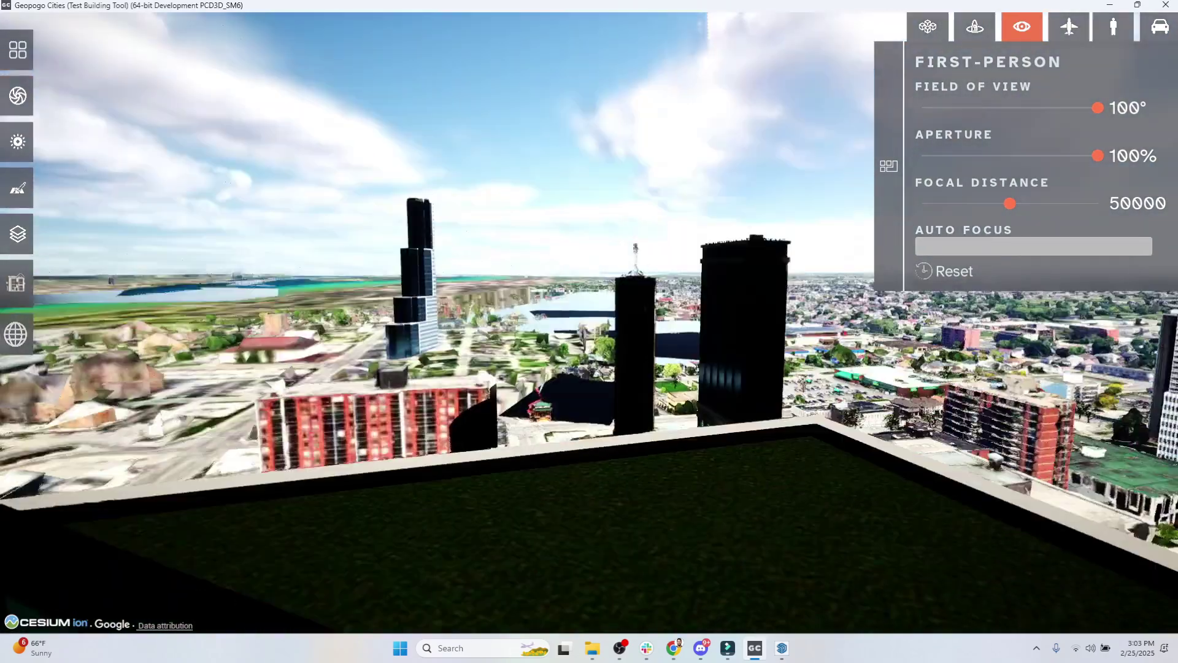
pyautogui.moveTo(425, 287); pyautogui.dragTo(823, 317)
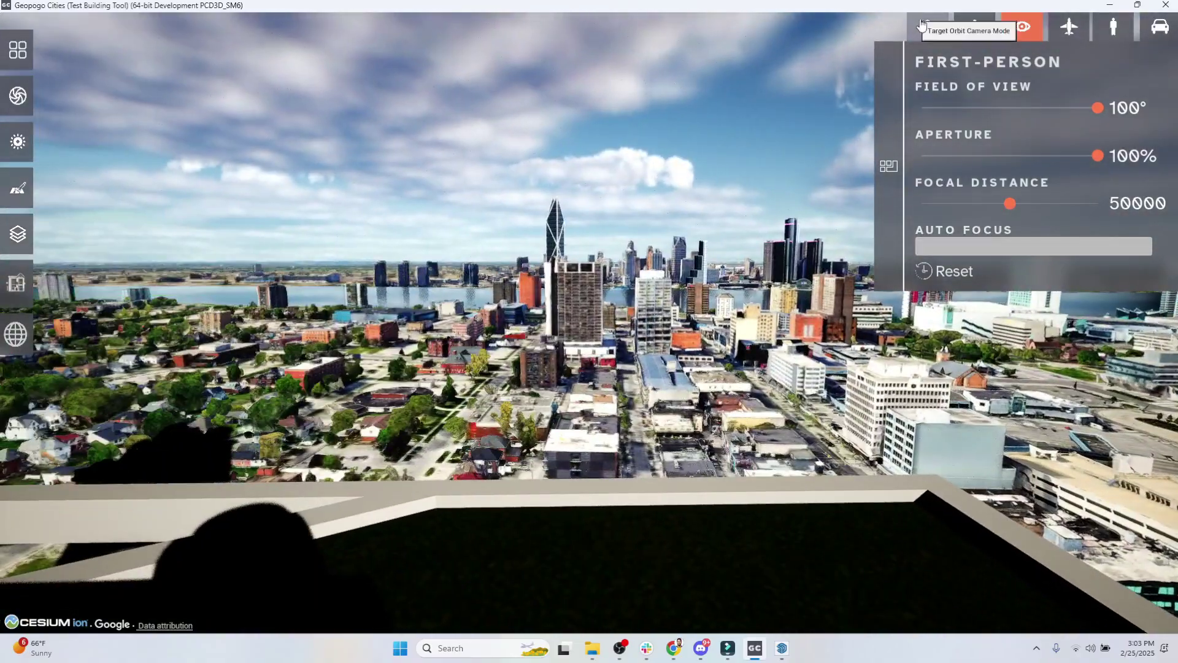
# Return to Free-Fly mode, fly back from the terrace and up to the high-rise's rooftop.
pyautogui.click(1080, 31)
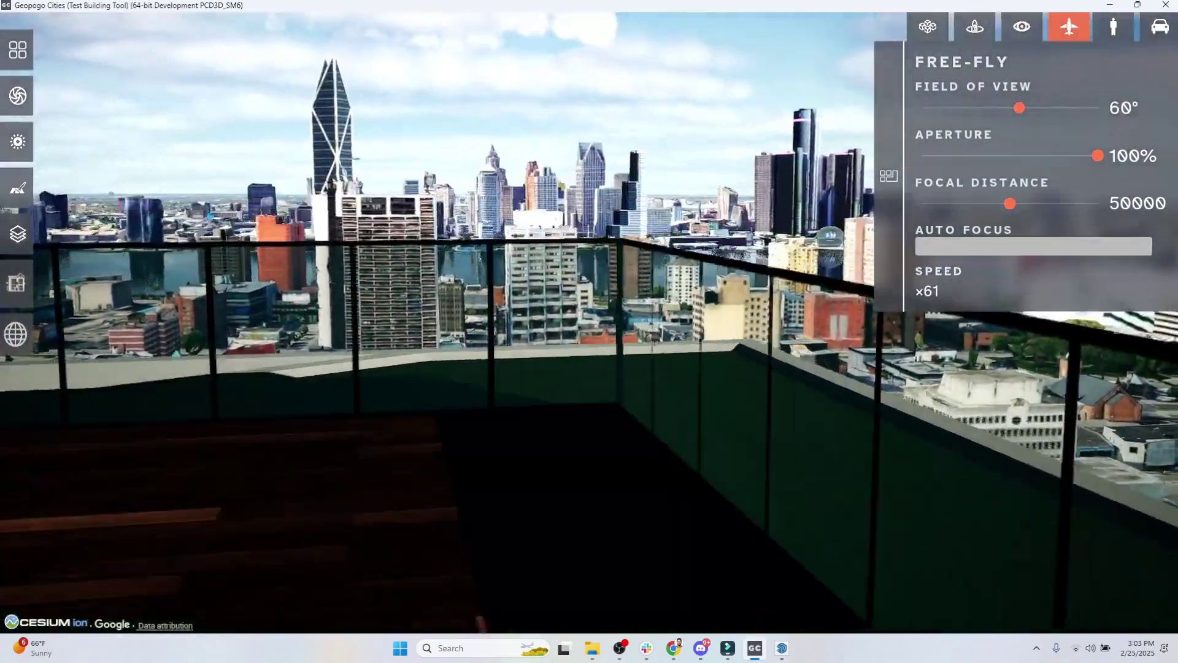
pyautogui.press('s')
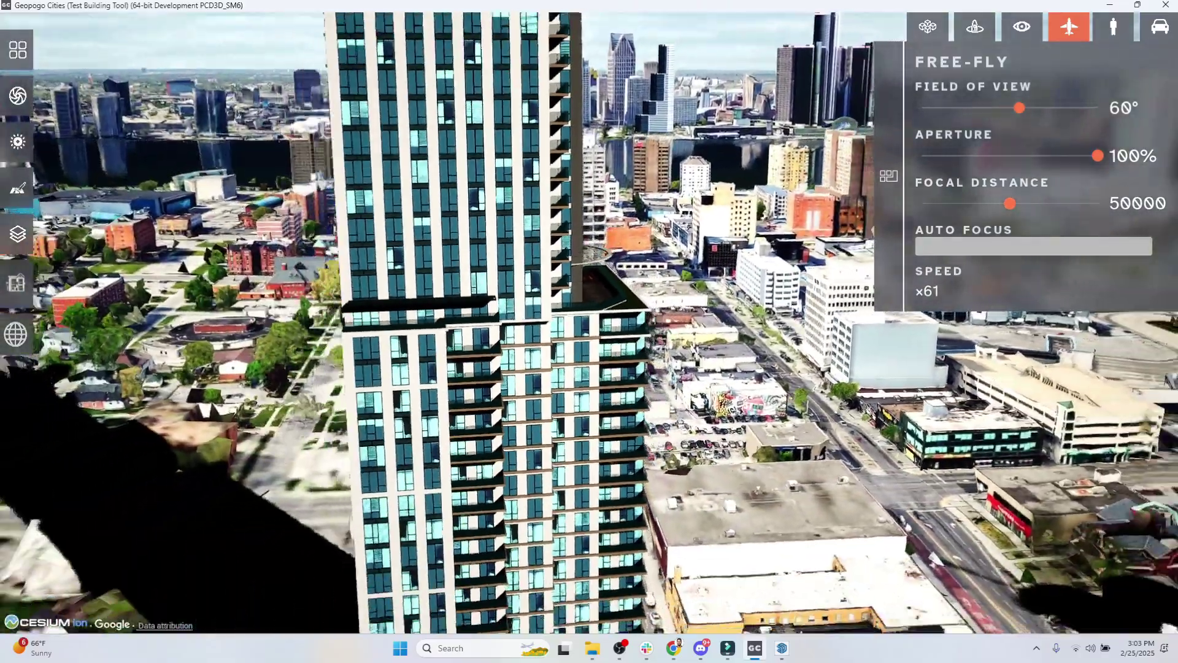
pyautogui.press('s')
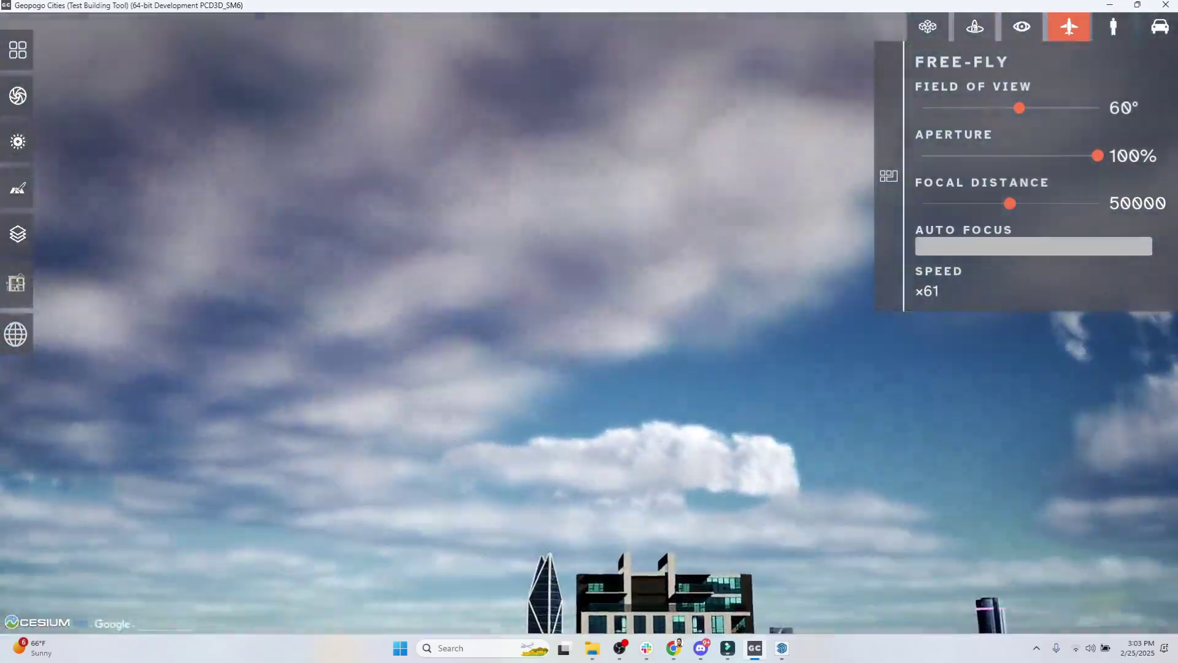
pyautogui.press('w')
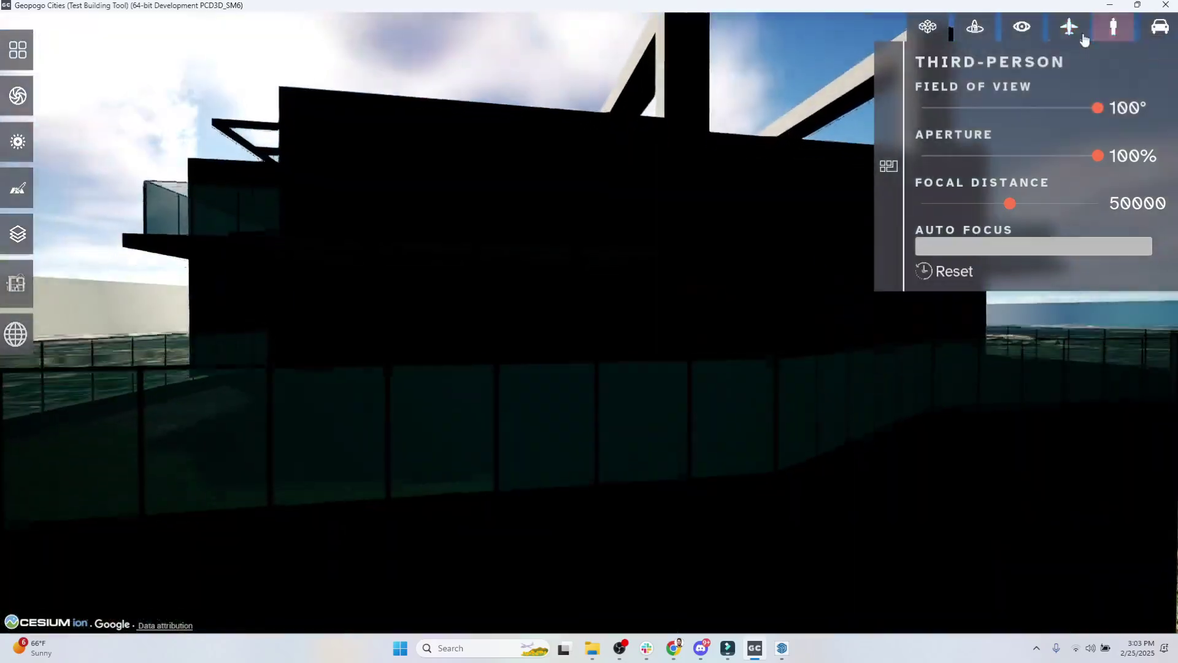
# View the city and skyline from the rooftop edge with the First-Person camera.
pyautogui.click(1021, 26)
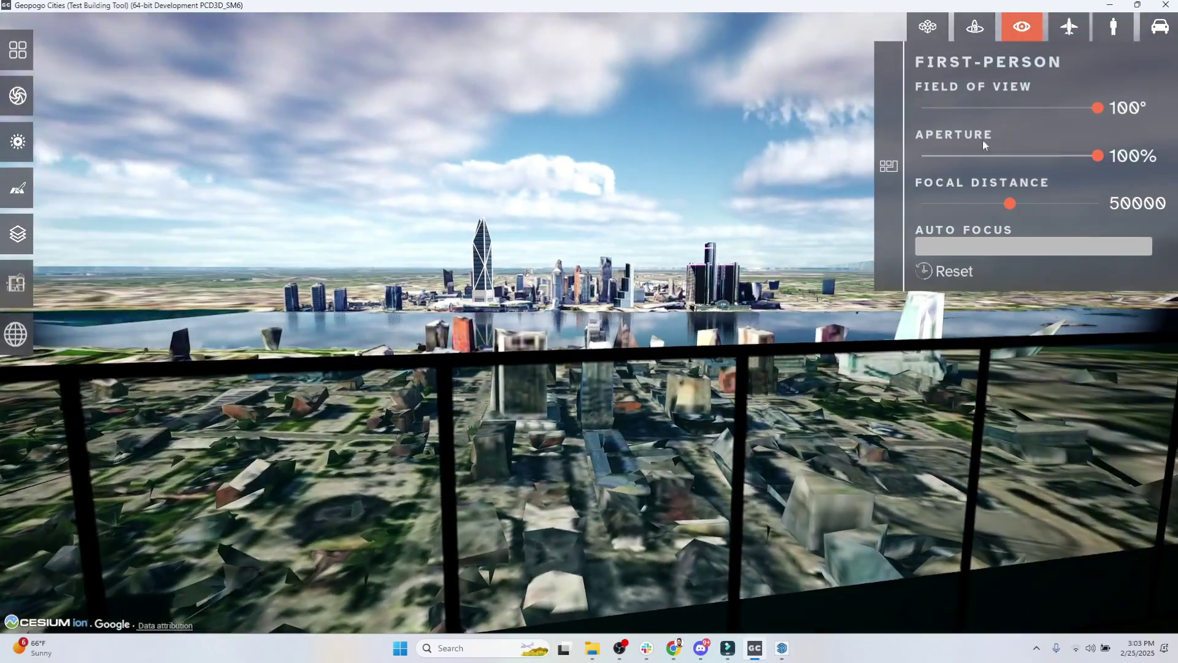
pyautogui.press('w')
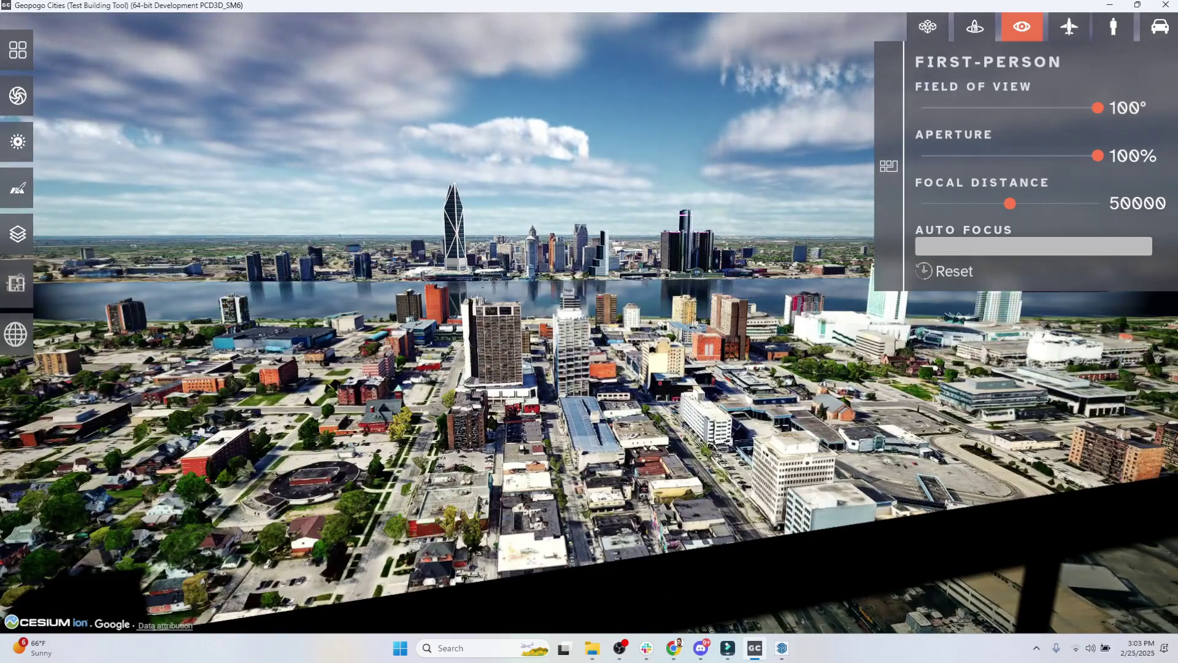
pyautogui.moveTo(589, 331); pyautogui.dragTo(1052, 286, button='right')
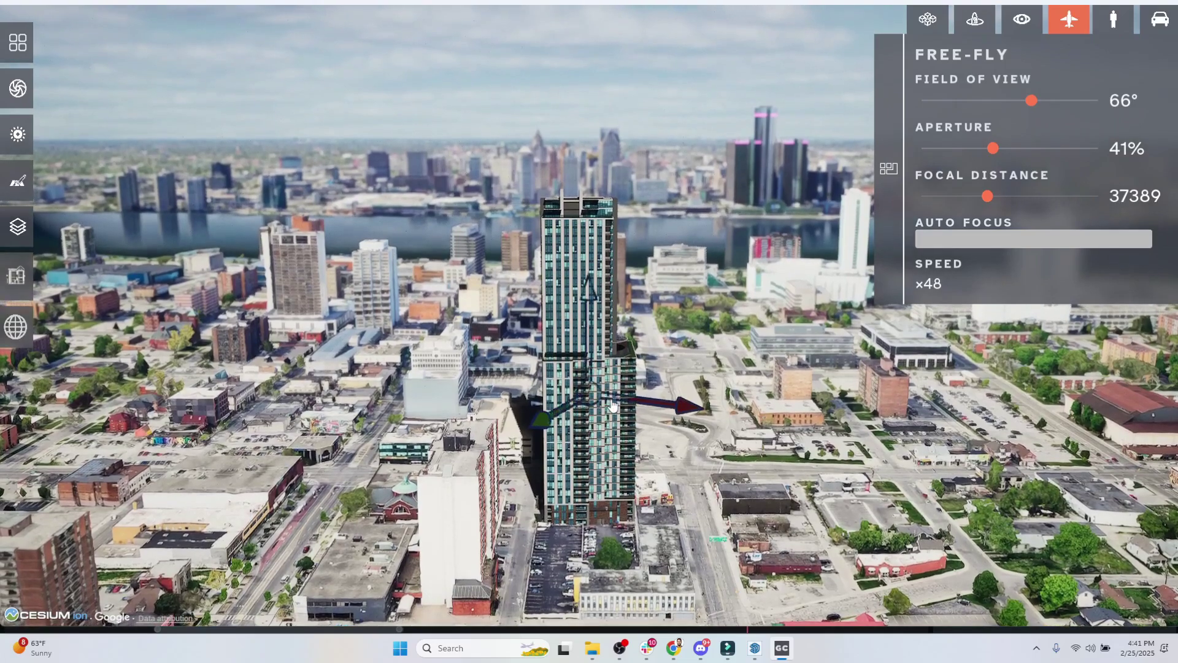
# Select the imported high-rise and change its transform gizmo from move to rotate.
pyautogui.click(615, 410)
pyautogui.moveTo(630, 430); pyautogui.dragTo(666, 423)
pyautogui.click(606, 427)
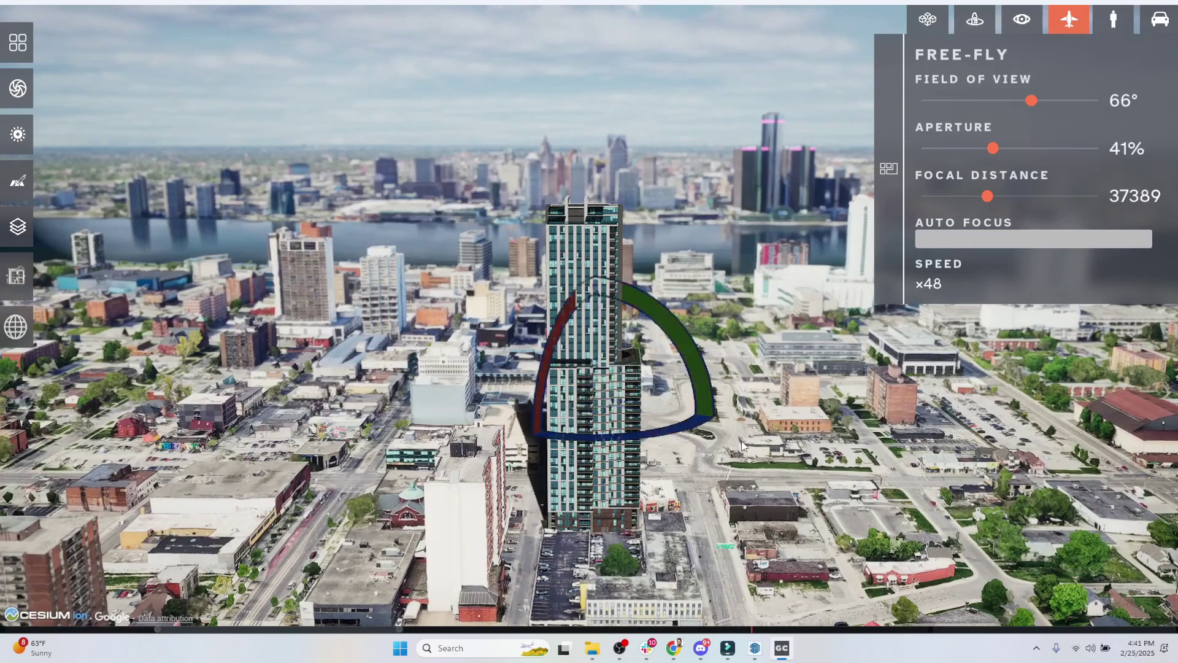
# Set the Free-Fly camera to a 76° field of view, 36% aperture and a focal distance of 37041.
pyautogui.moveTo(1031, 100)
pyautogui.mouseDown()
pyautogui.moveTo(1081, 100)
pyautogui.moveTo(1051, 100)
pyautogui.mouseUp()
pyautogui.moveTo(987, 196); pyautogui.dragTo(922, 196)
pyautogui.moveTo(992, 147); pyautogui.dragTo(924, 147)
pyautogui.moveTo(924, 196); pyautogui.dragTo(987, 192)
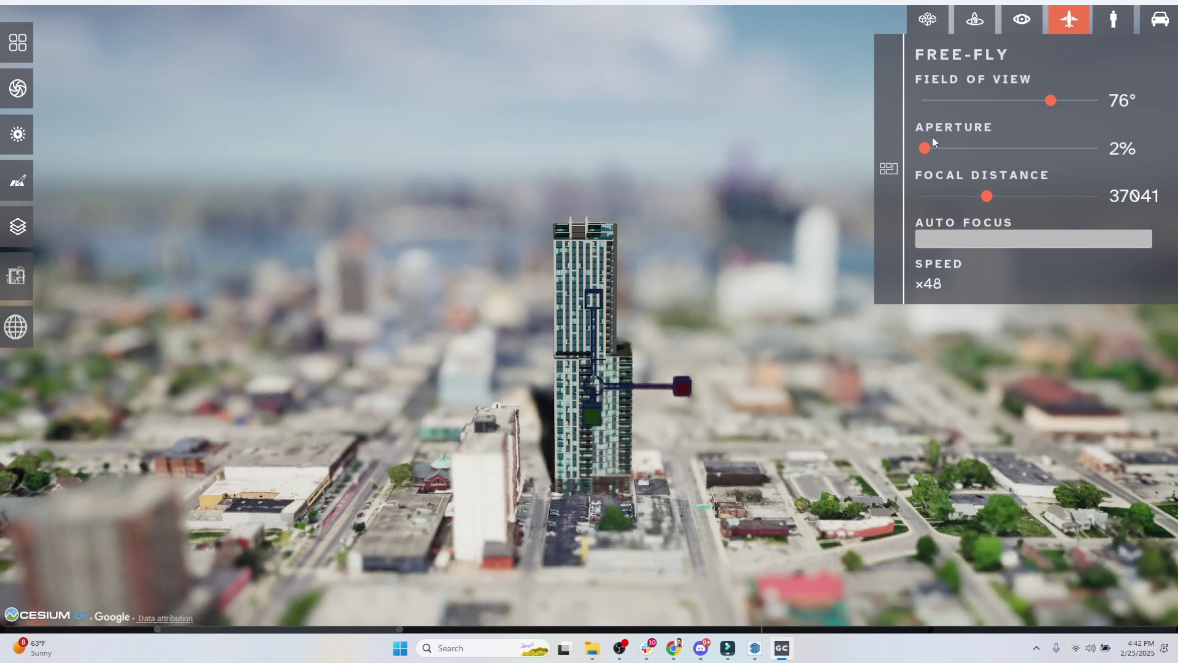
pyautogui.moveTo(924, 148); pyautogui.dragTo(984, 148)
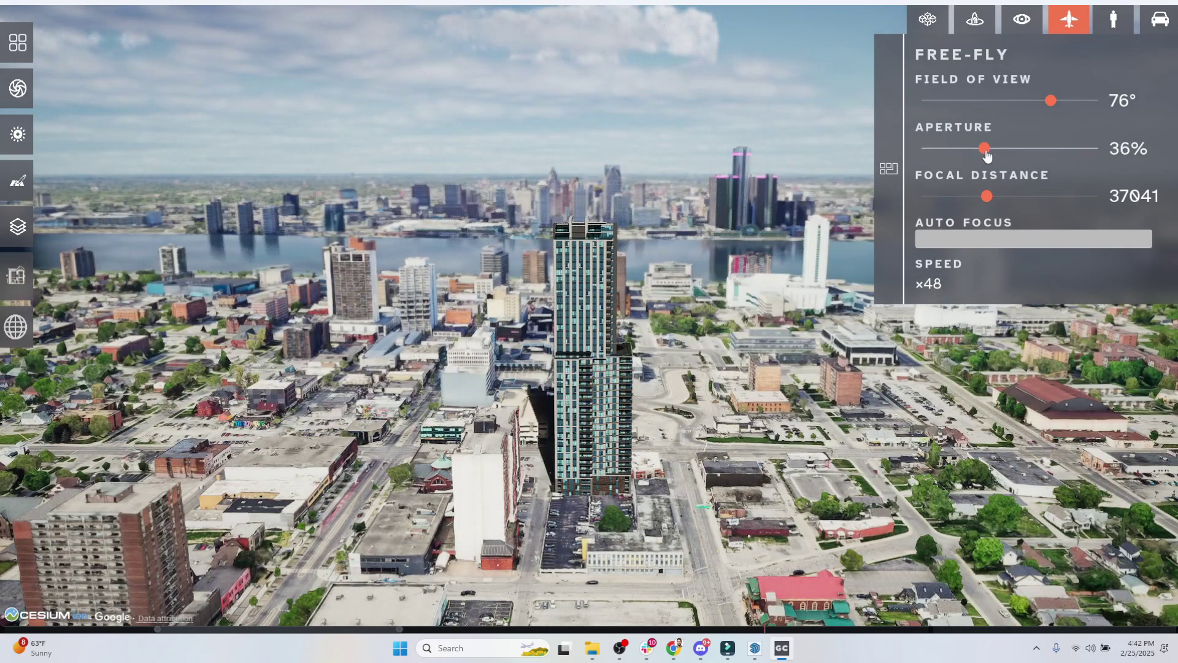
# Capture a screenshot of the framed high-rise and view the saved Shot4.png from the Screenshots folder.
pyautogui.click(23, 91)
pyautogui.click(89, 309)
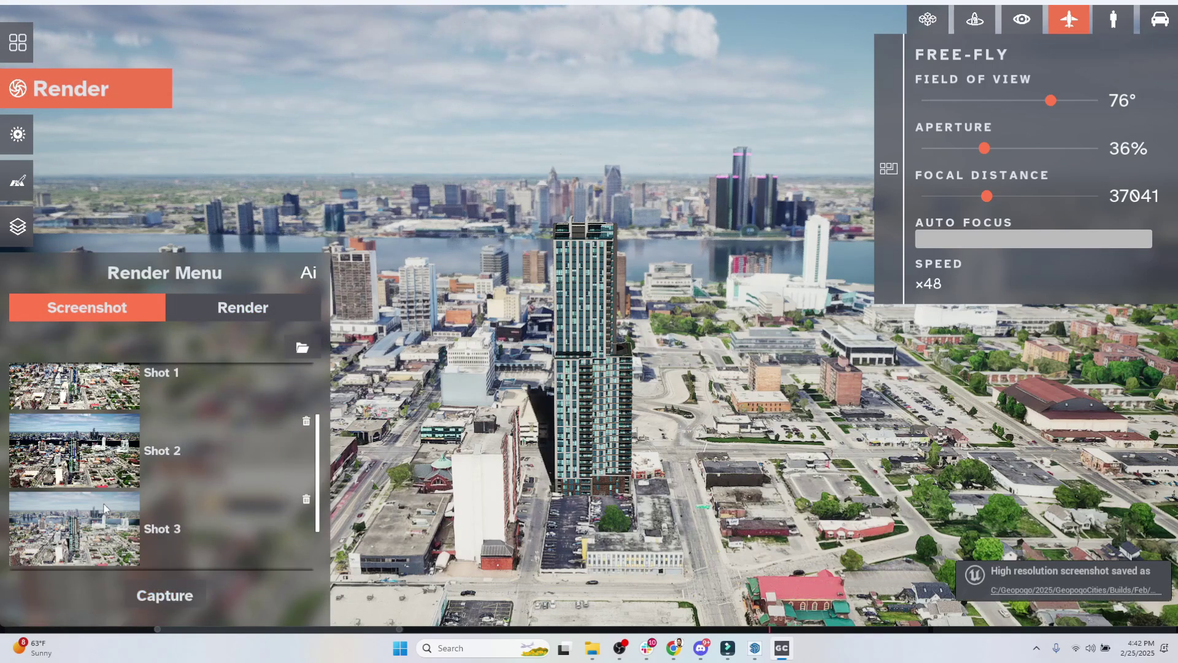
pyautogui.click(302, 349)
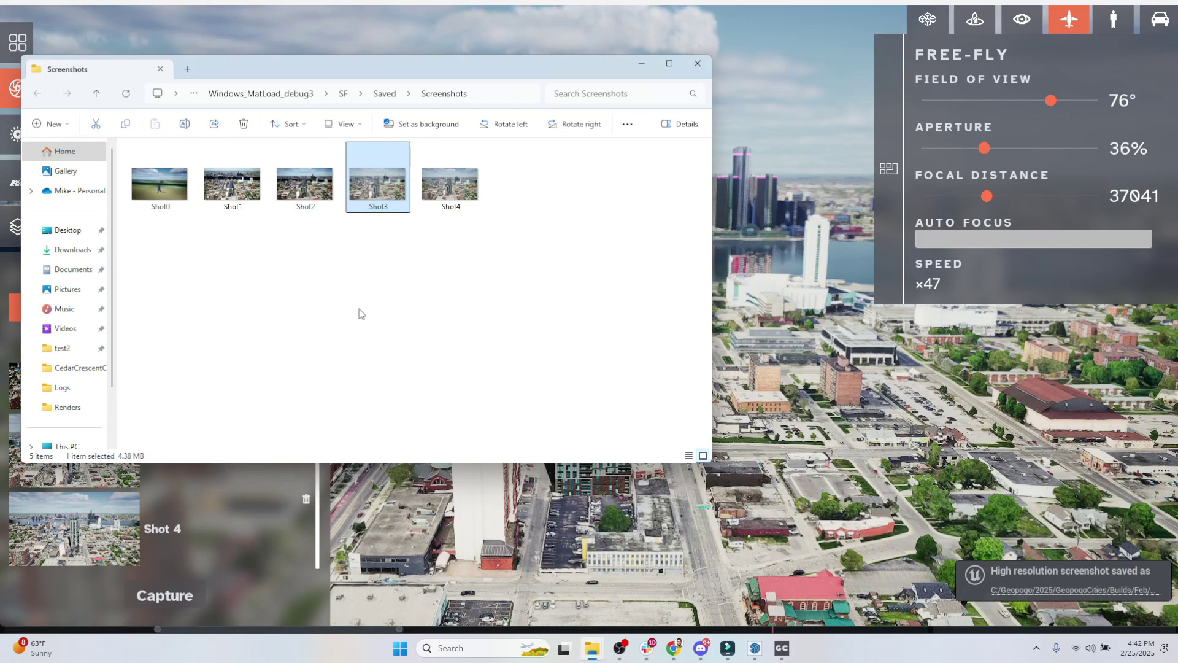
pyautogui.doubleClick(447, 190)
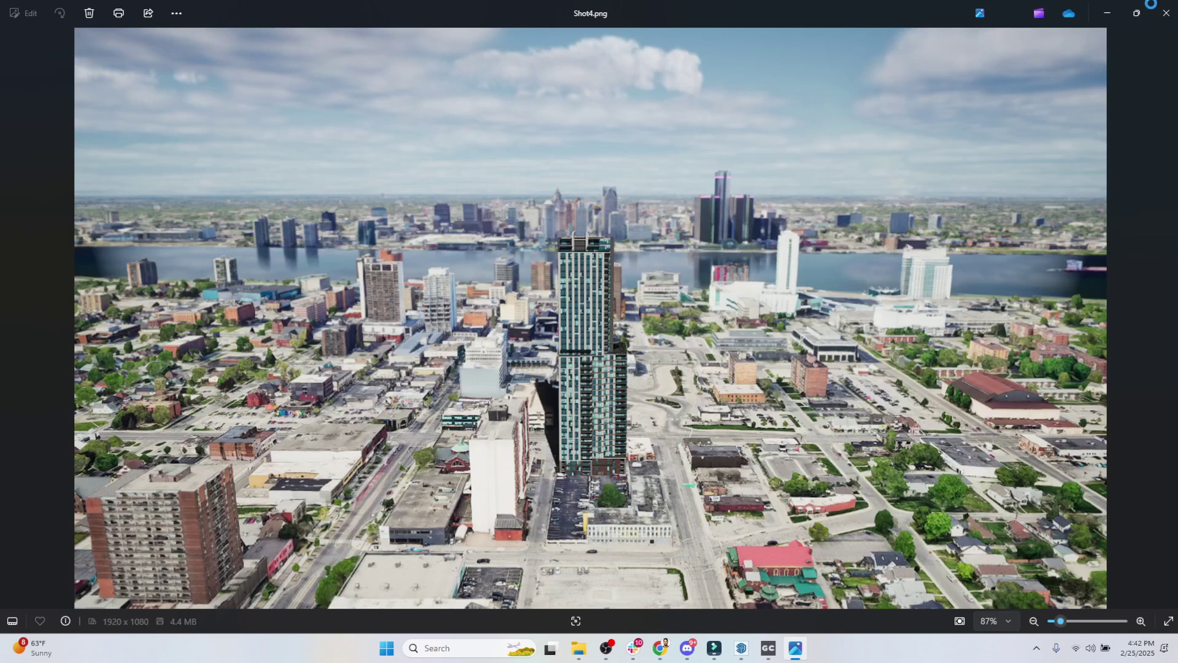
pyautogui.click(1107, 13)
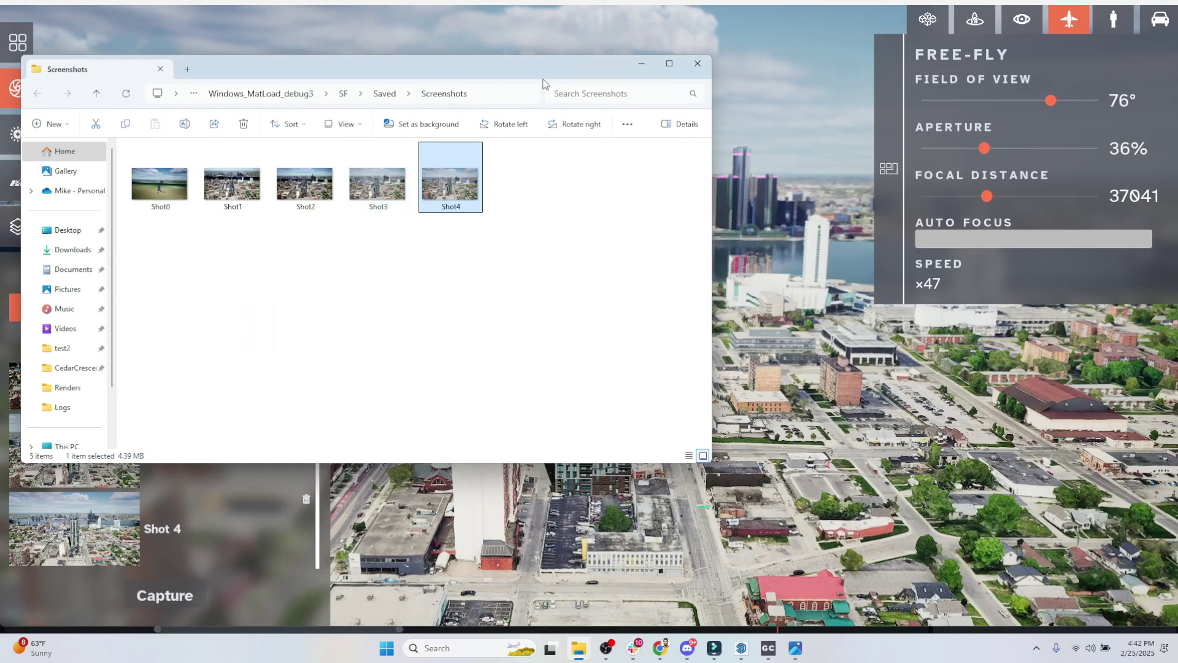
pyautogui.click(598, 71)
# Review the render's output format and resolution, keeping png and 1920x1080, and adjust the sample count to 32.
pyautogui.click(206, 307)
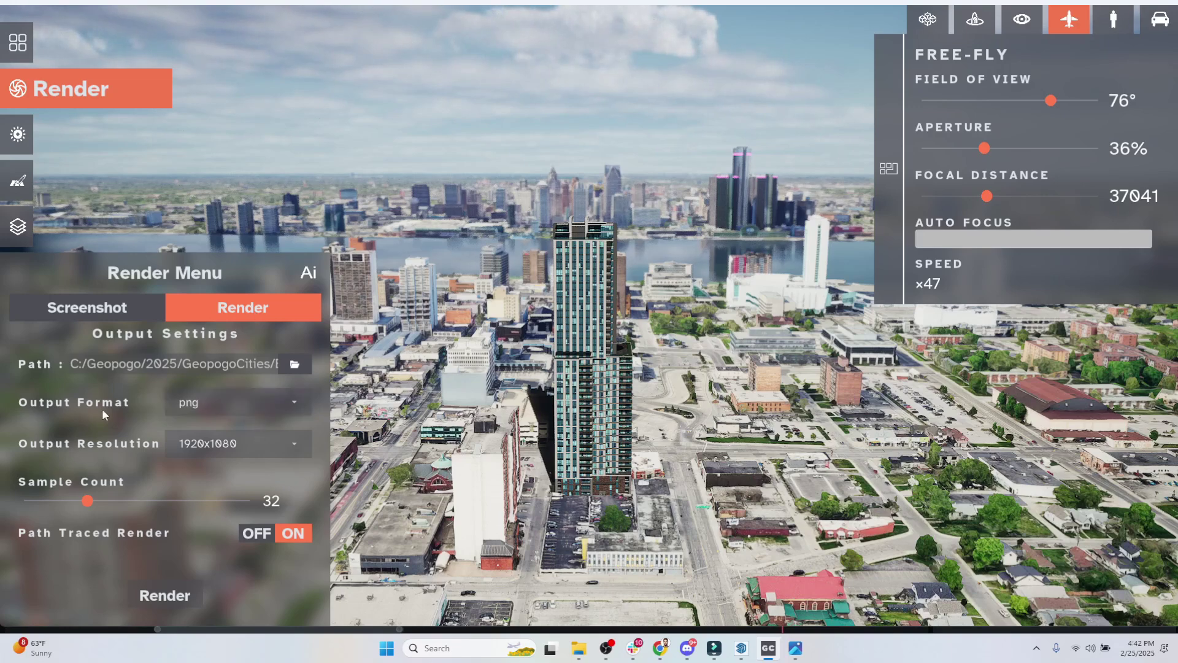
pyautogui.click(205, 404)
pyautogui.click(191, 420)
pyautogui.click(200, 444)
pyautogui.click(200, 443)
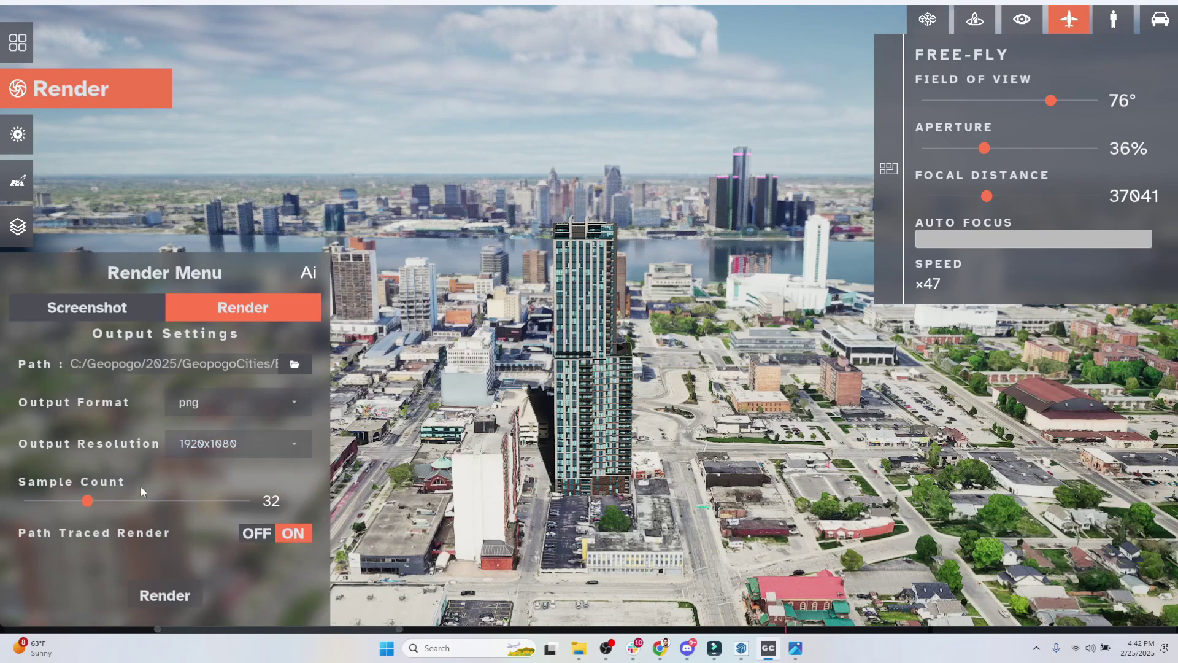
pyautogui.moveTo(88, 501)
pyautogui.mouseDown()
pyautogui.moveTo(112, 501)
pyautogui.moveTo(97, 502)
pyautogui.mouseUp()
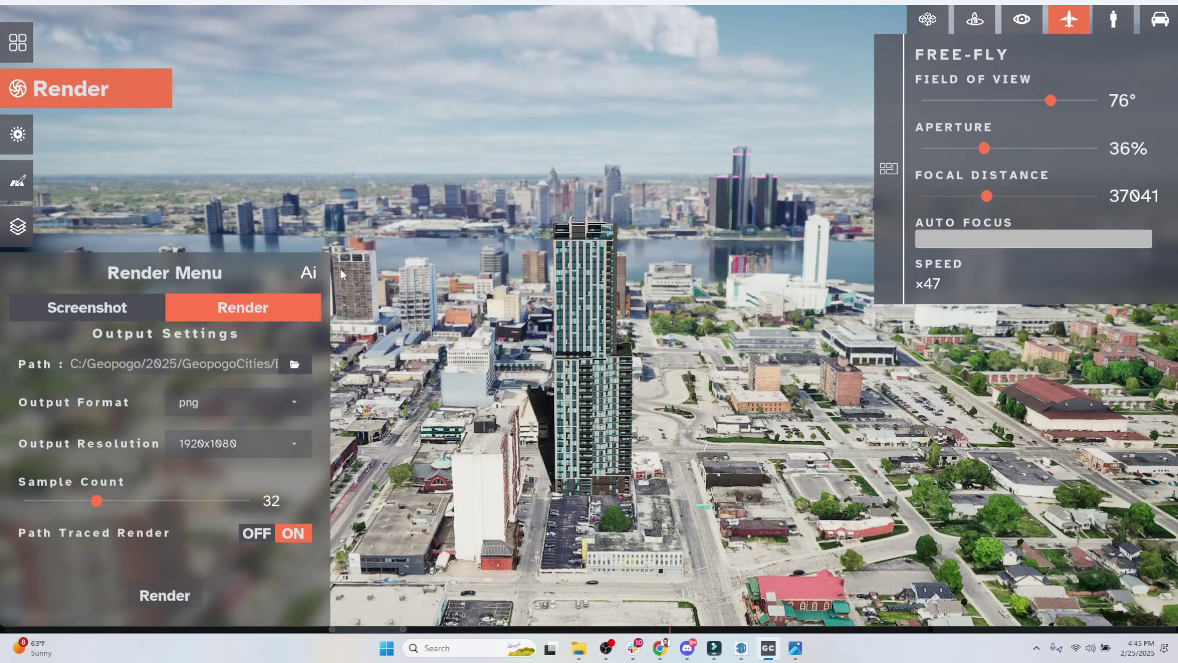
# Switch to the Runway website through the render settings' AI link and start a new generative session.
pyautogui.click(309, 274)
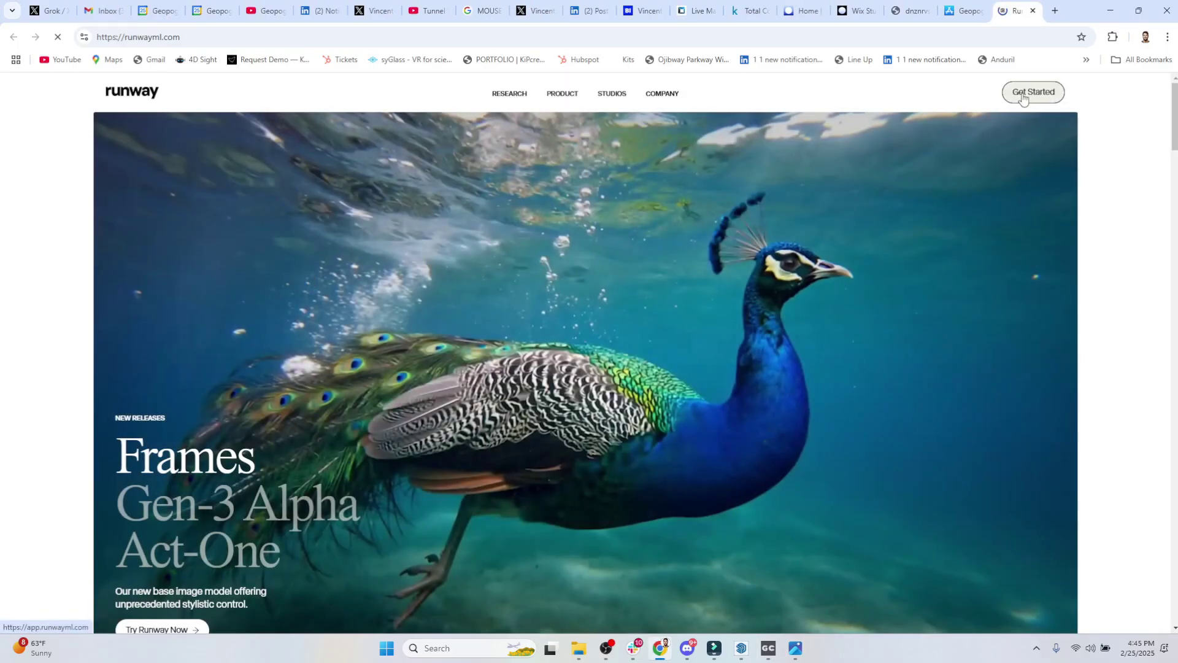
pyautogui.click(1022, 97)
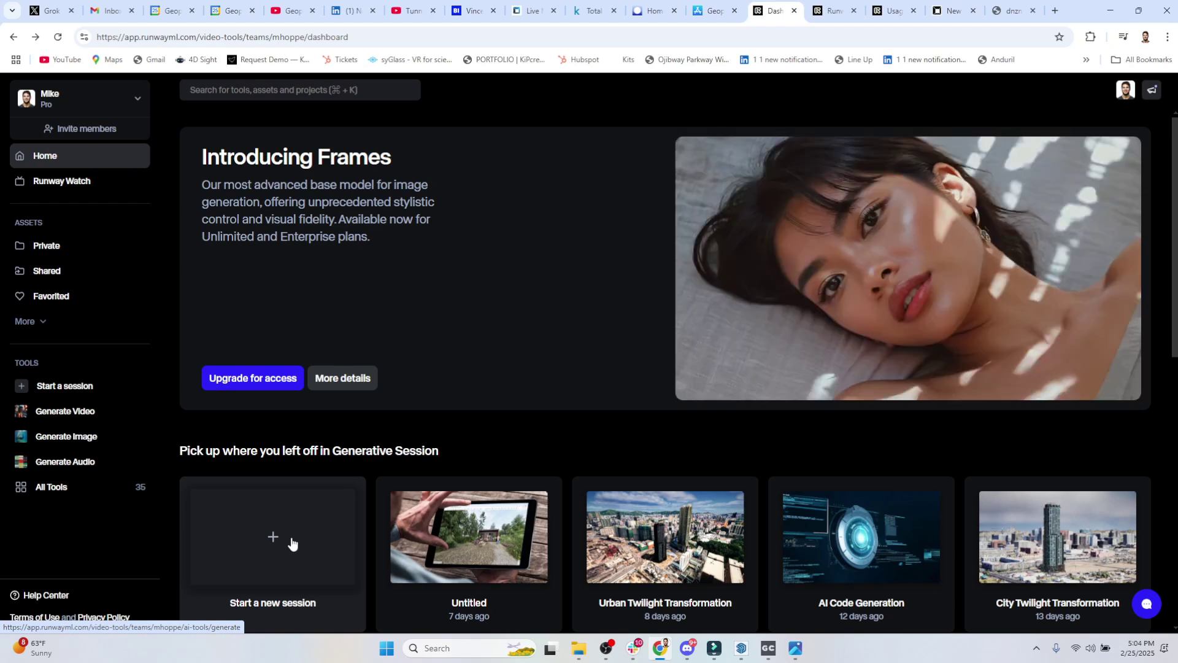
pyautogui.click(258, 548)
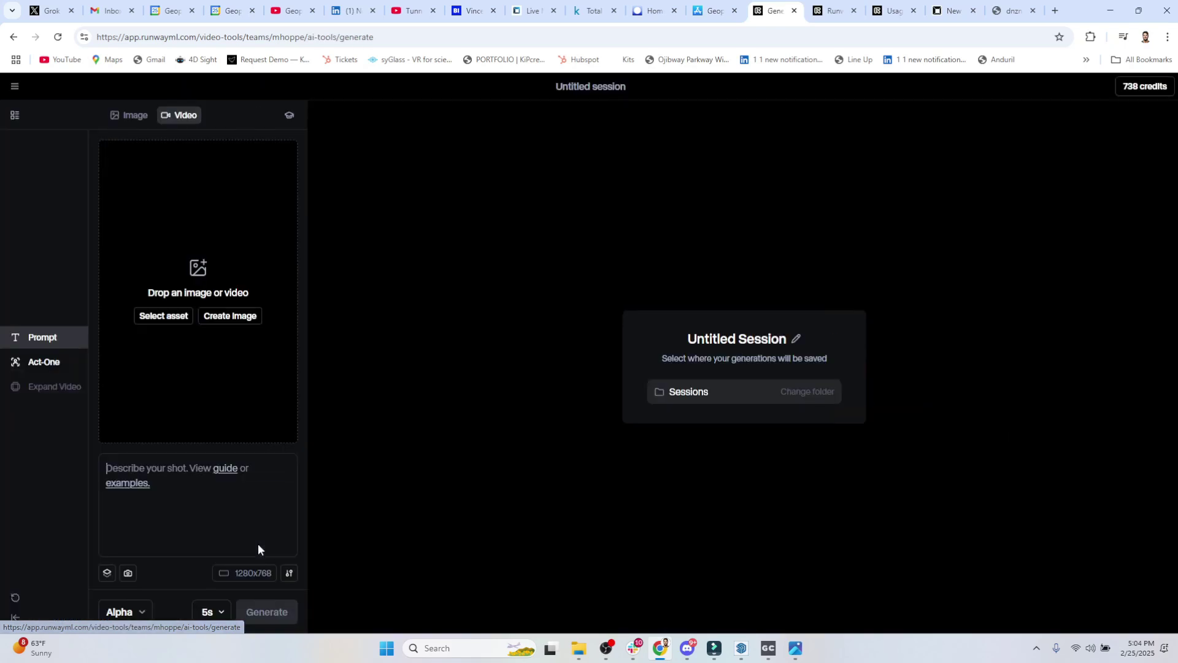
# Load Shot4 from the Screenshots folder as the video's first frame and enter the prompt "Adjust sun to sunset, turn on city and building lights,".
pyautogui.click(192, 268)
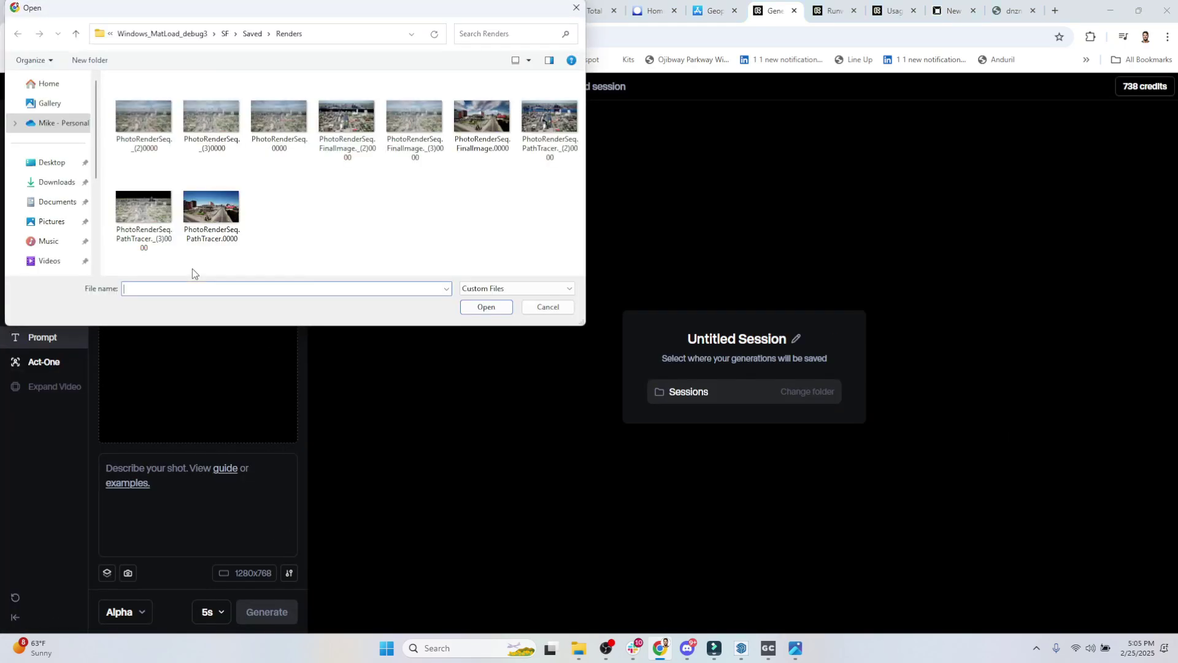
pyautogui.click(248, 33)
pyautogui.doubleClick(208, 152)
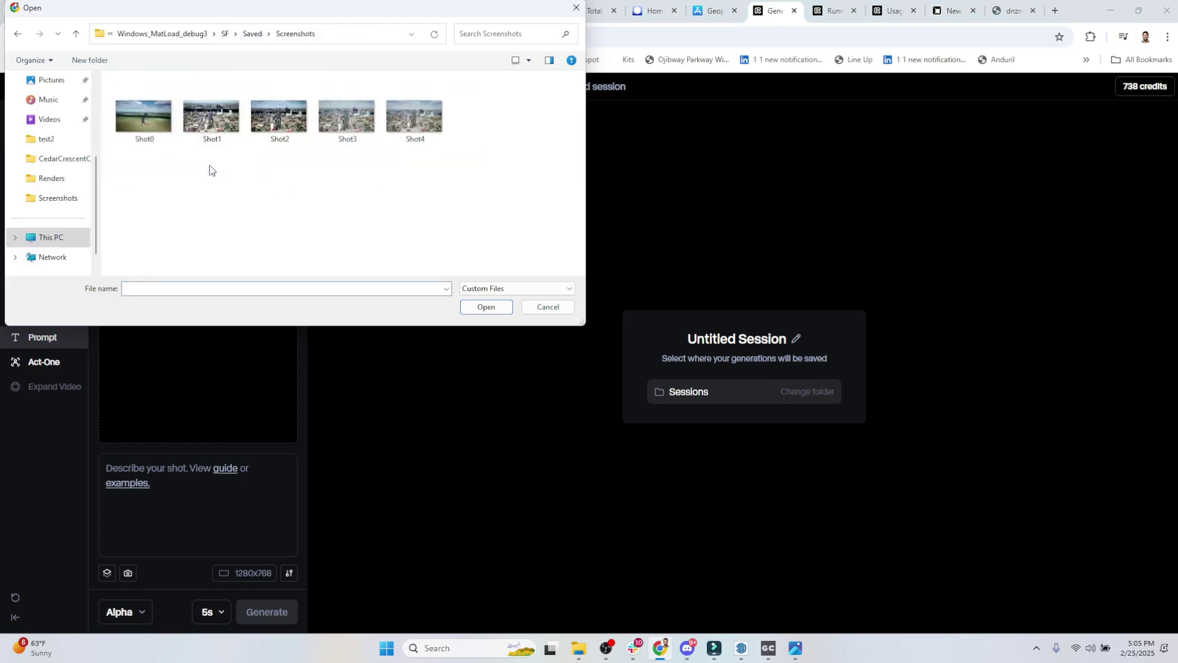
pyautogui.doubleClick(437, 130)
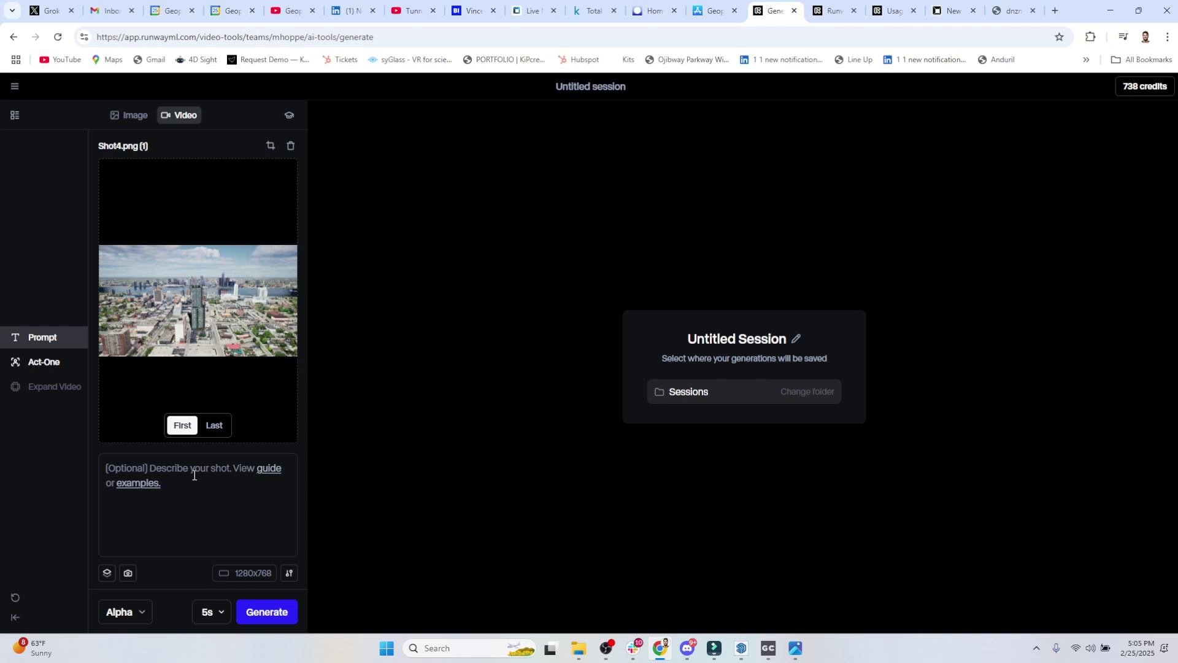
pyautogui.write('A')
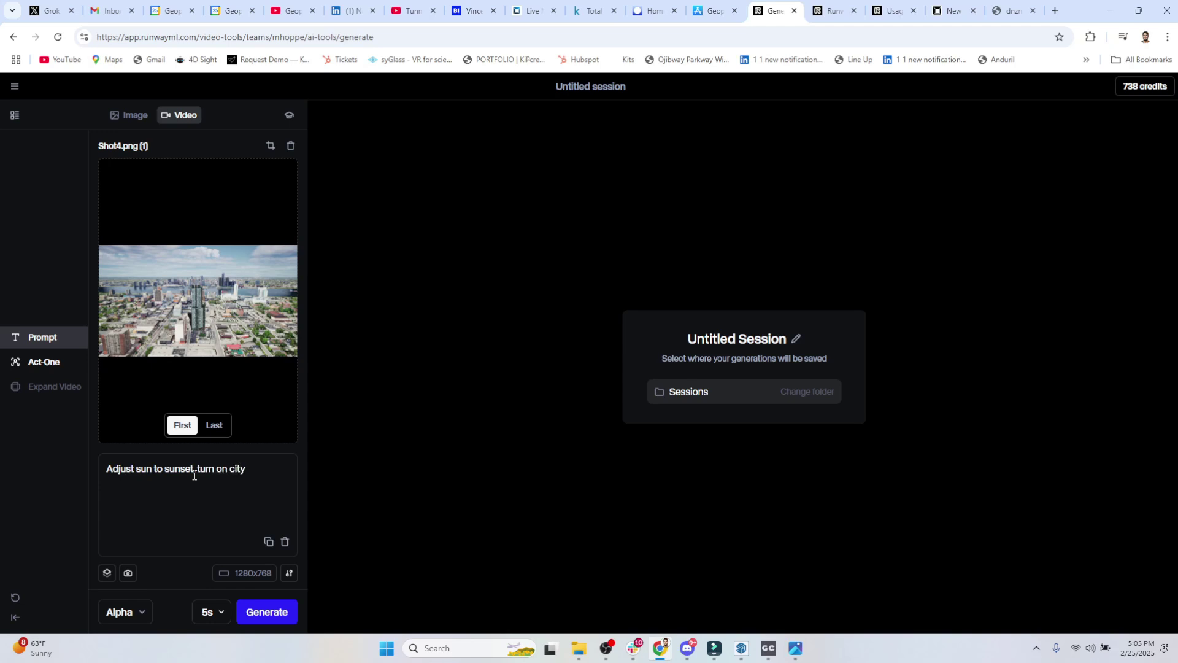
pyautogui.write('ding lights,')
# Generate the 5s video with the Gen-3 Alpha model kept, and play the finished clip.
pyautogui.click(212, 612)
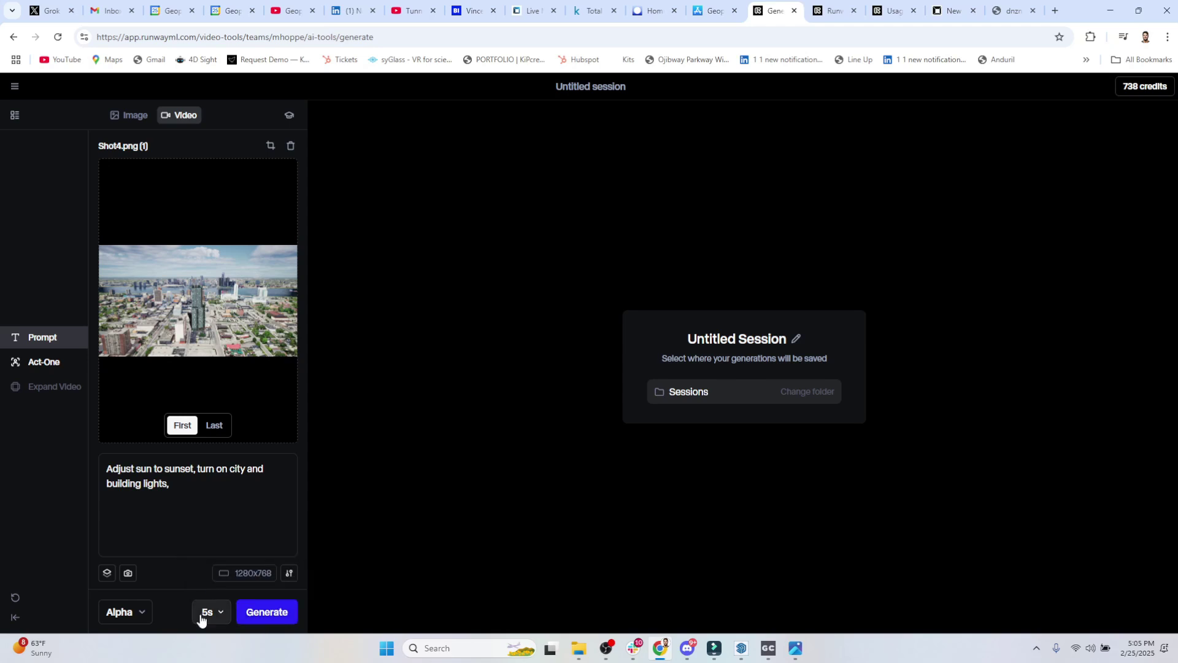
pyautogui.click(121, 612)
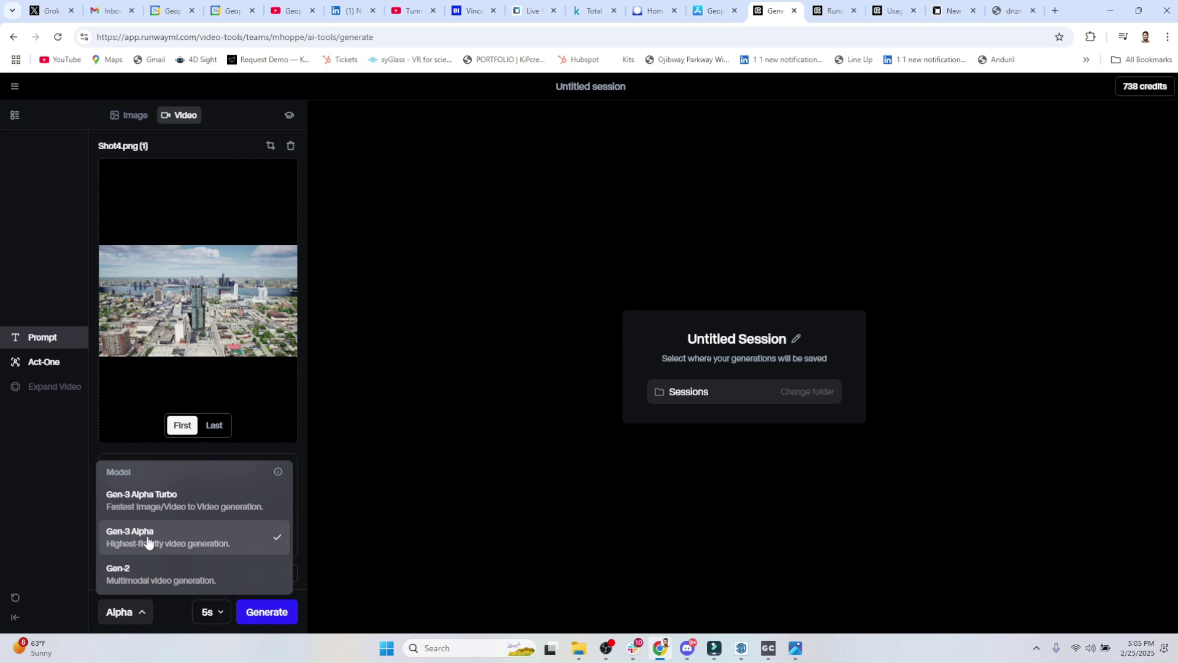
pyautogui.click(306, 555)
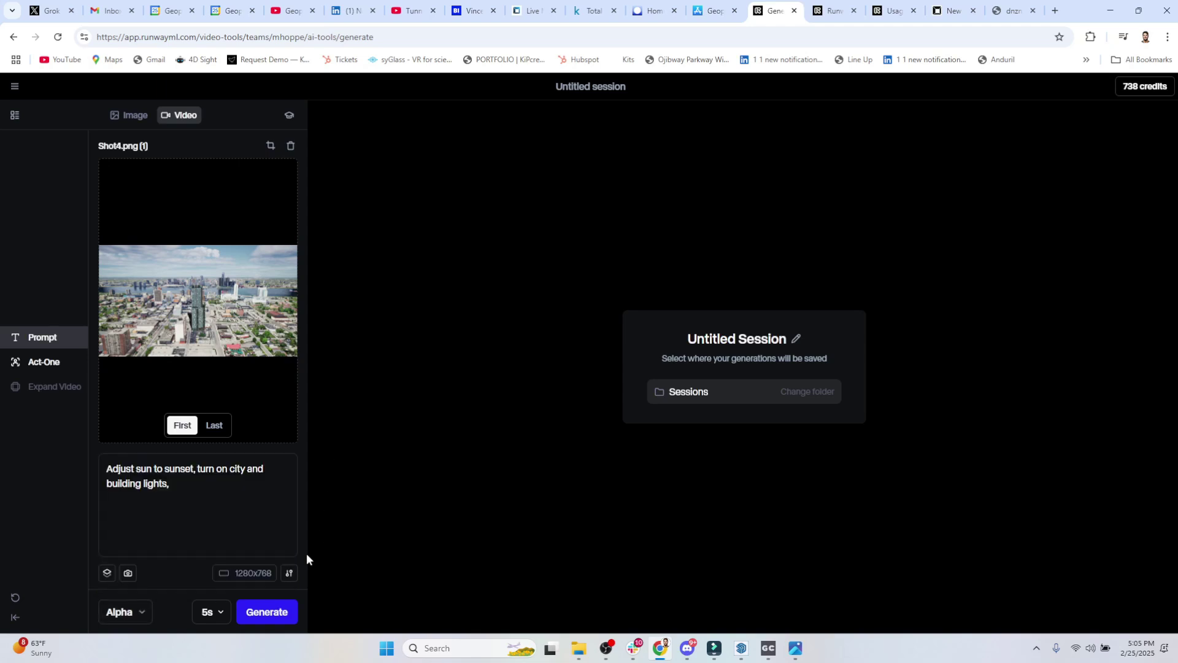
pyautogui.click(277, 614)
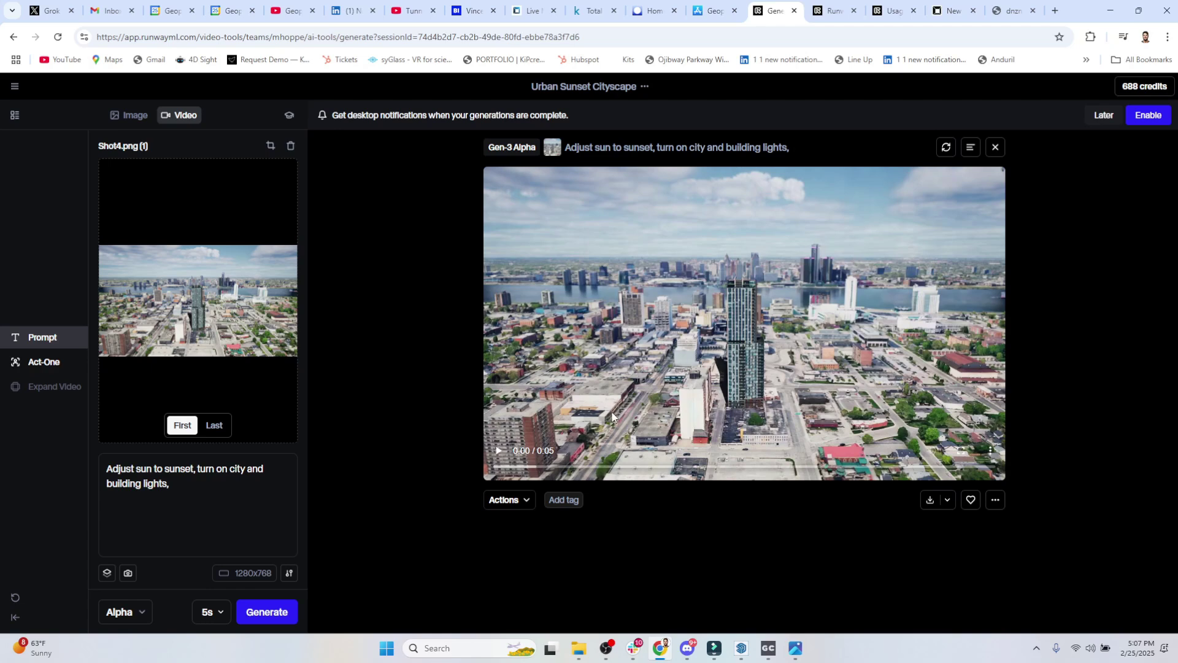
pyautogui.click(497, 454)
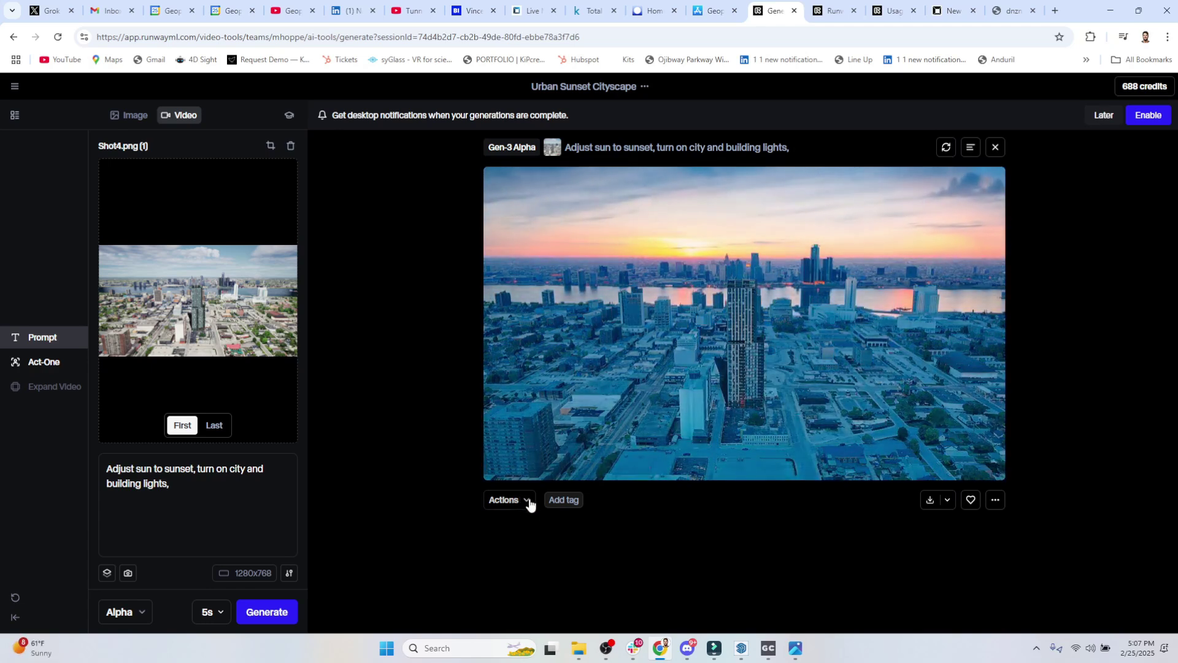